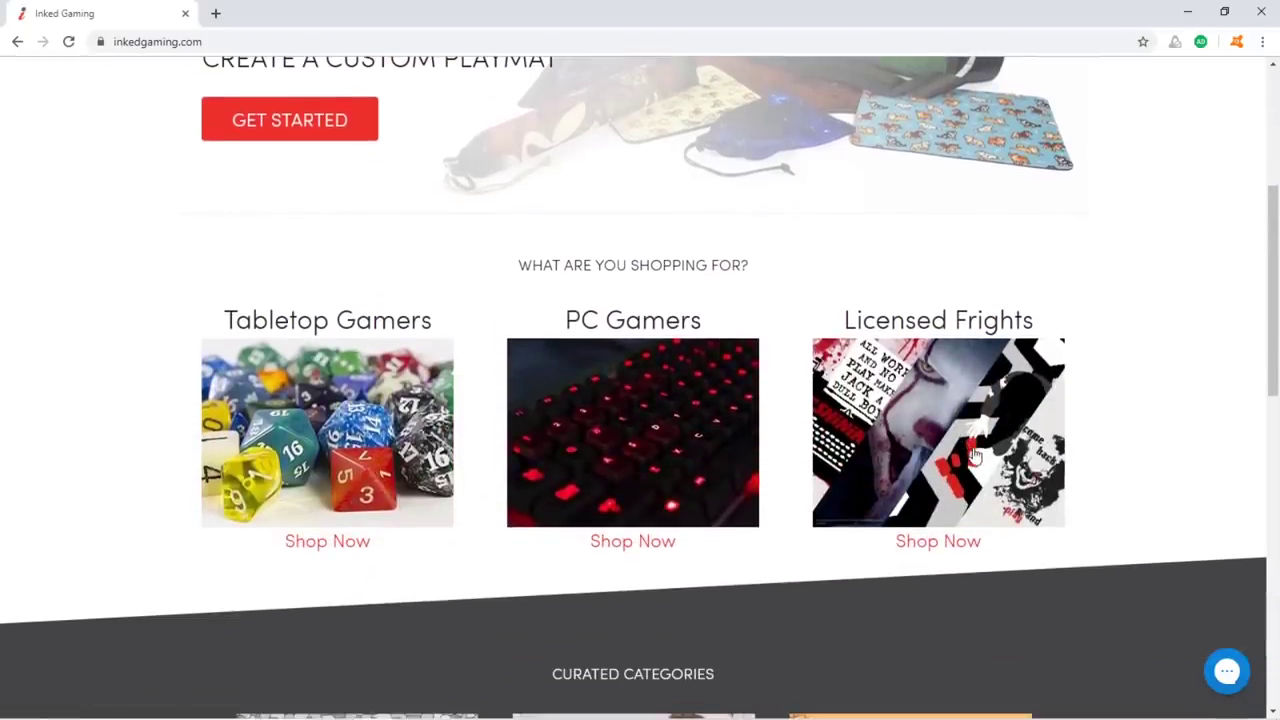
Open the Licensed Frights collection and scroll down through its products.
click(975, 457)
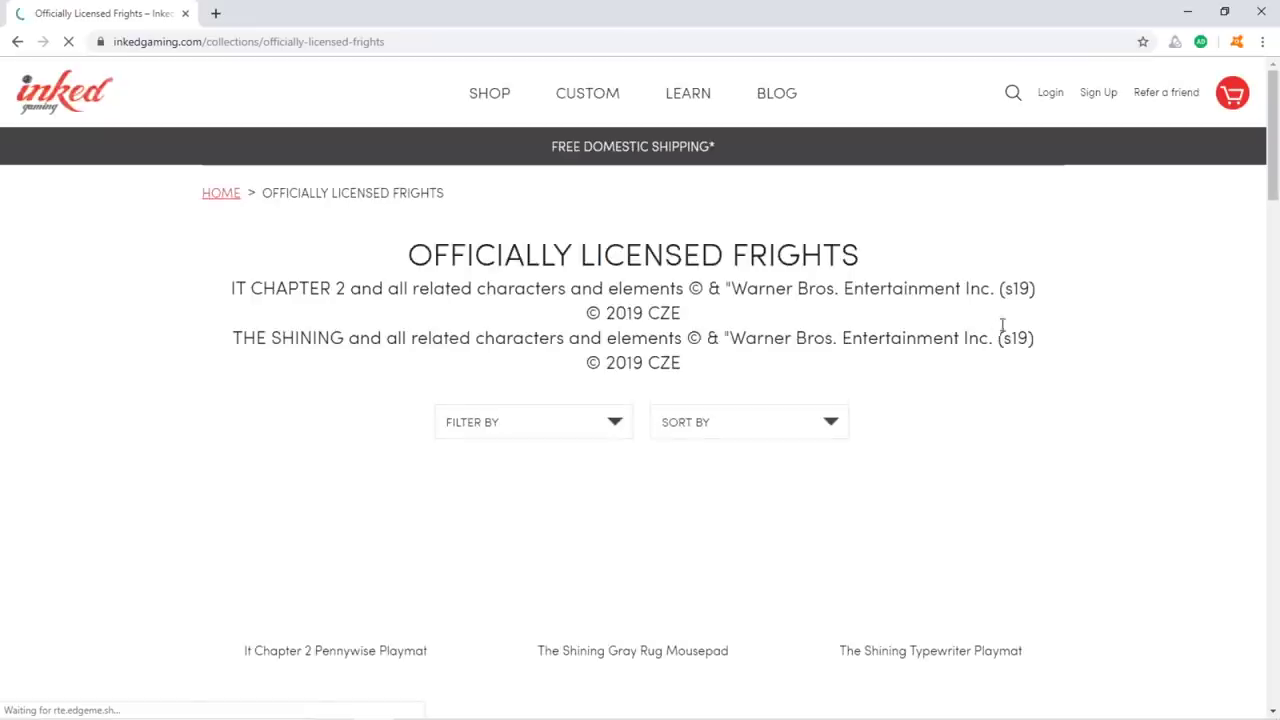
scroll(1132, 288, down, 4)
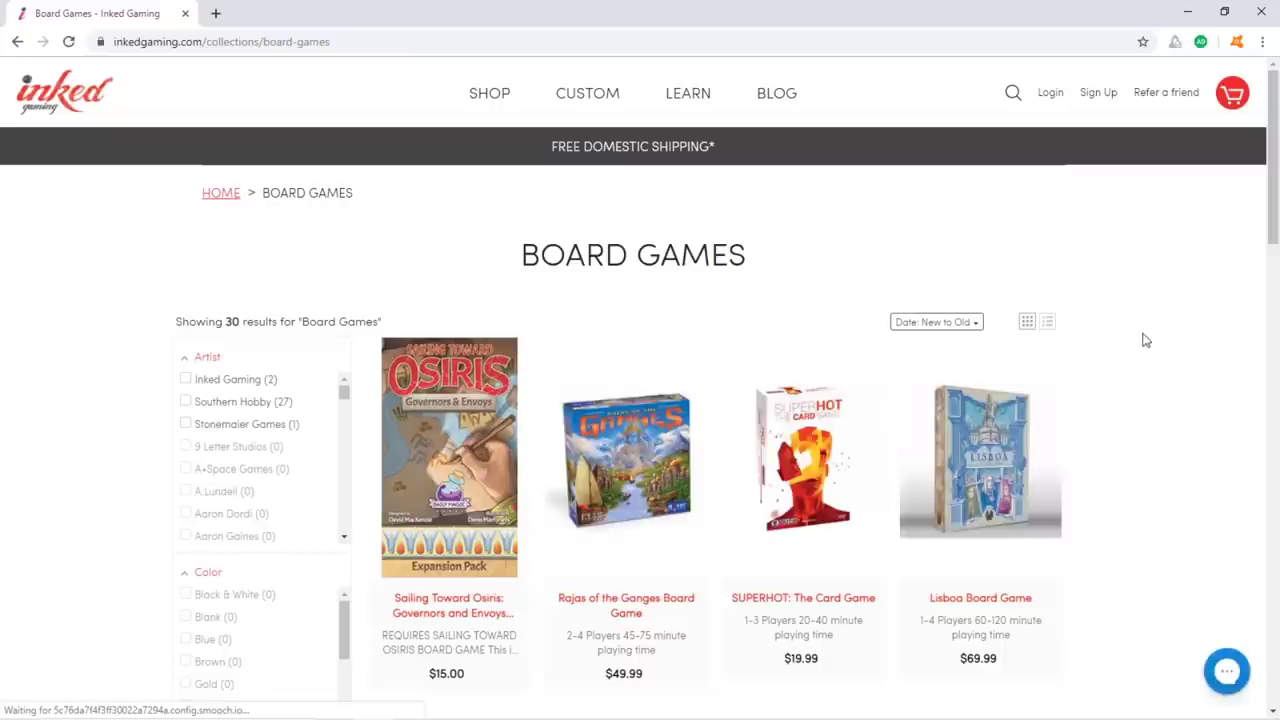
scroll(1143, 337, down, 4)
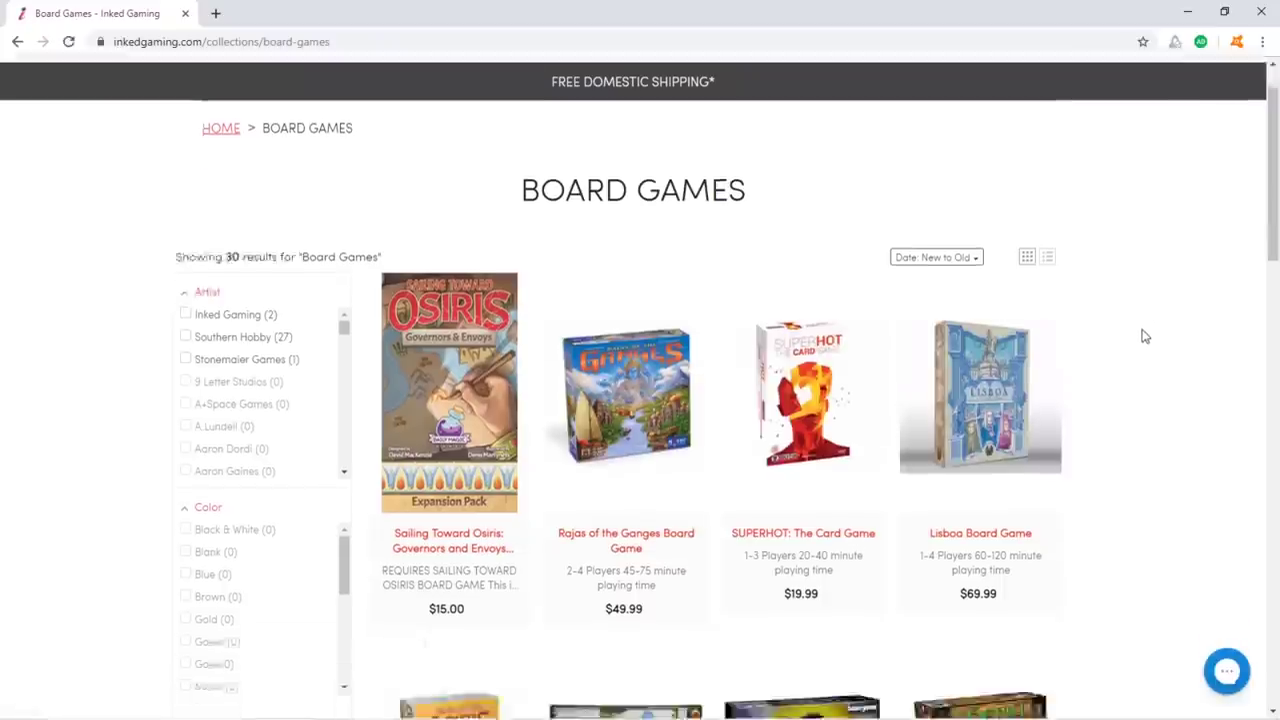
scroll(1143, 337, down, 3)
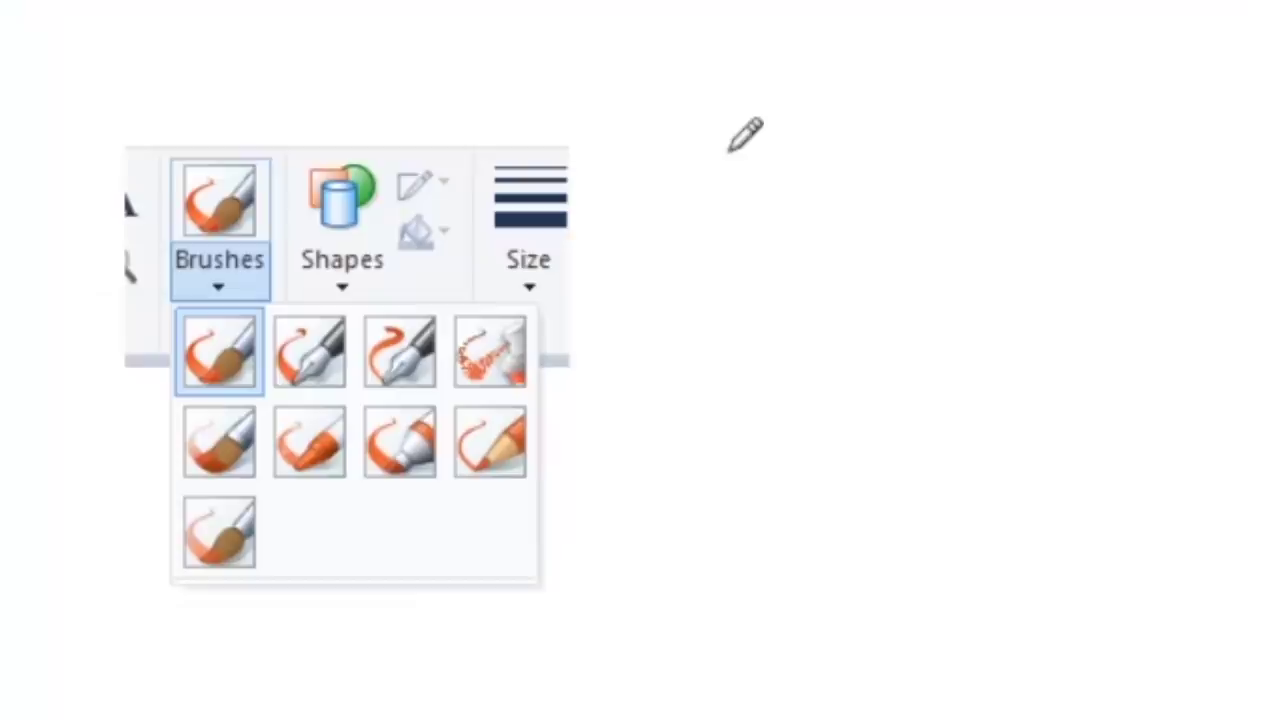
Draw a red X on the canvas with two crossing brush strokes.
drag(725, 137, 72, 582)
drag(157, 85, 541, 593)
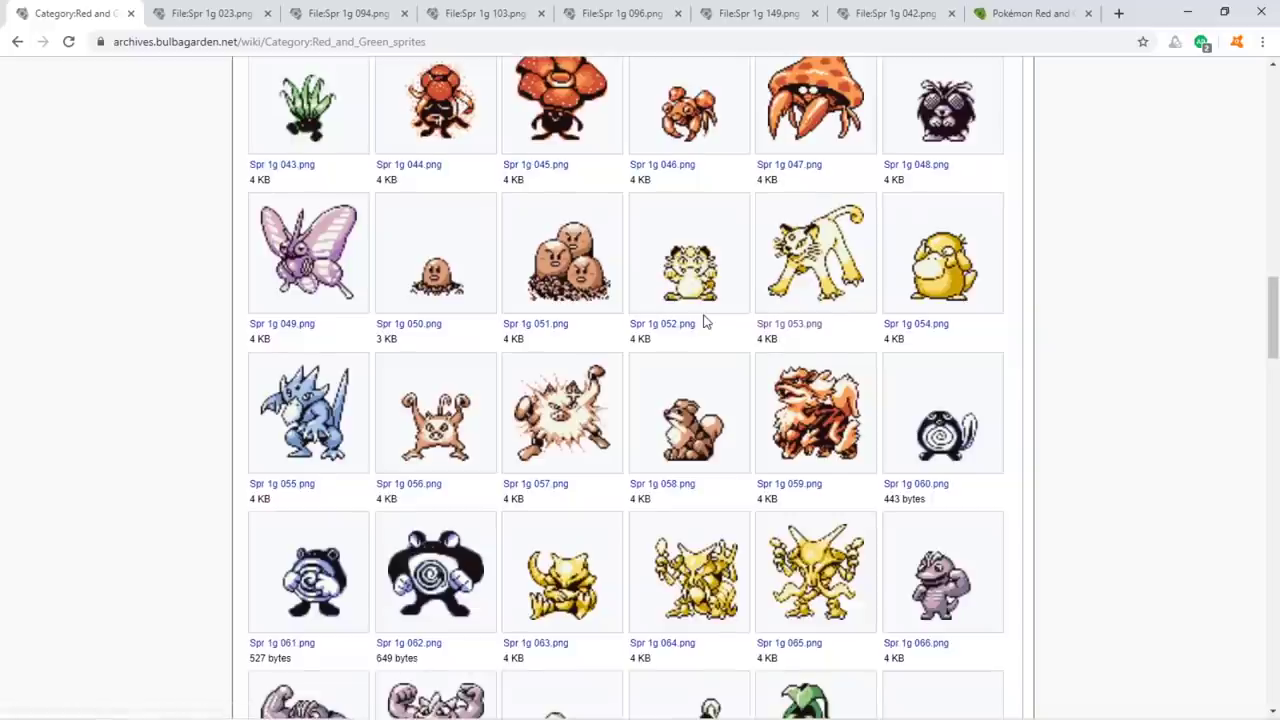
Scroll the Red and Green sprite grid and preview the Persian sprite's file page.
scroll(643, 337, up, 2)
scroll(1024, 278, up, 2)
scroll(1024, 278, up, 2)
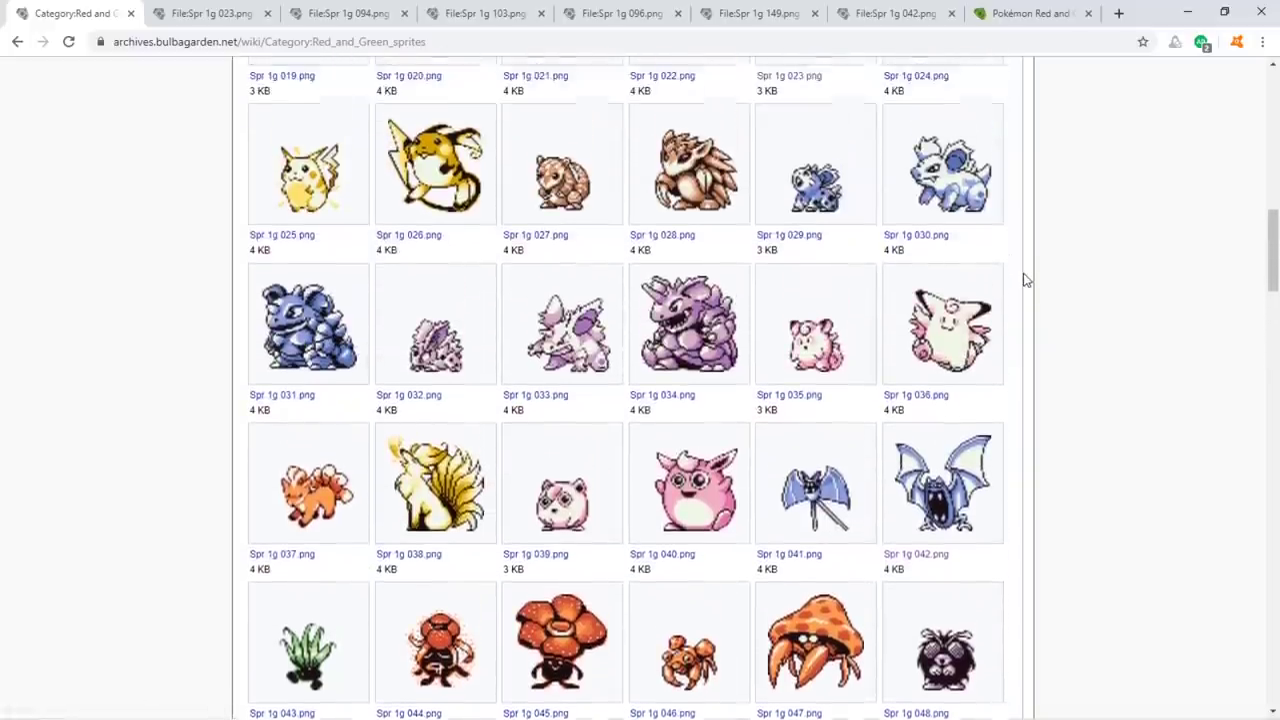
scroll(1046, 274, up, 3)
scroll(1145, 206, down, 6)
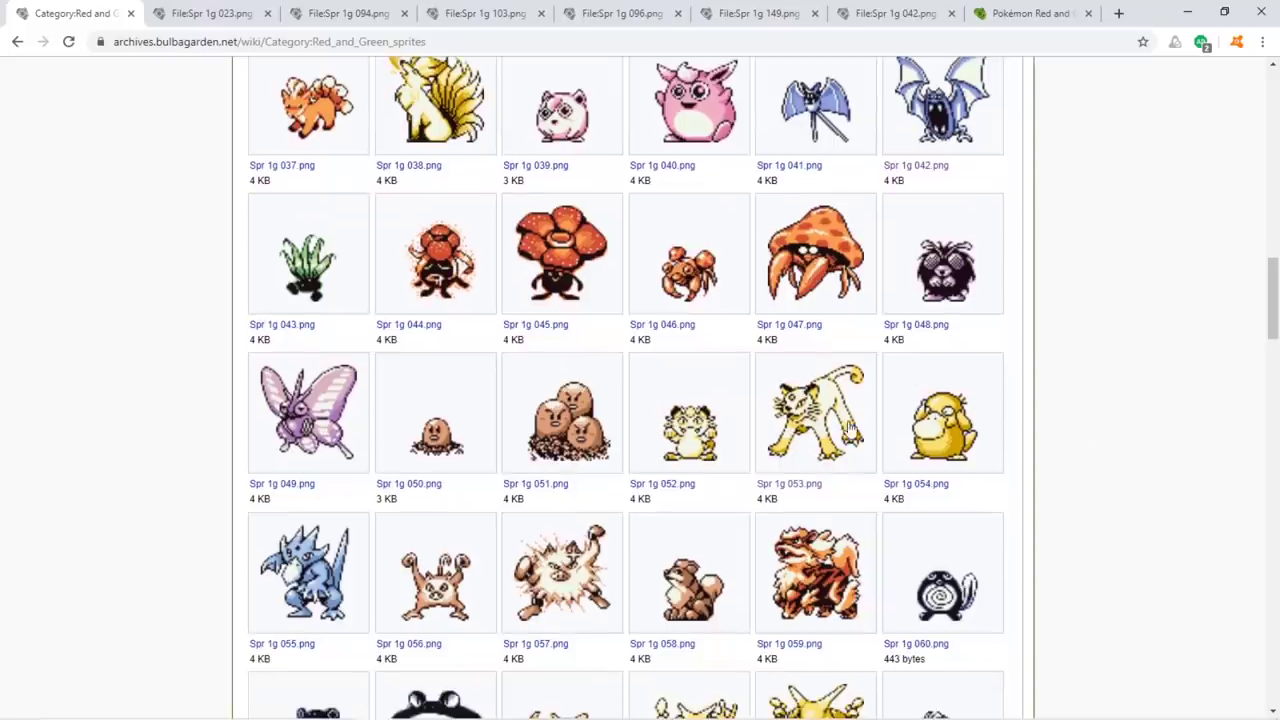
click(816, 445)
click(17, 41)
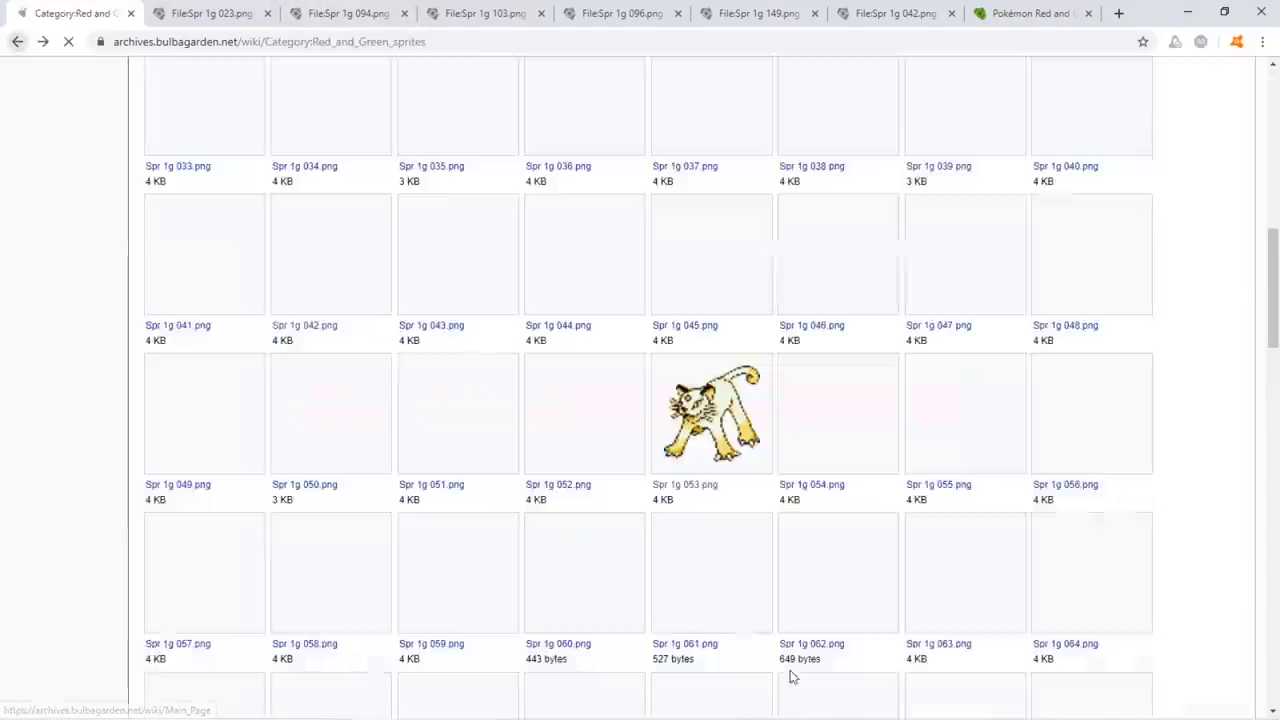
Open the Ekans File:Spr 1g 023.png page and review its file history.
scroll(276, 423, down, 3)
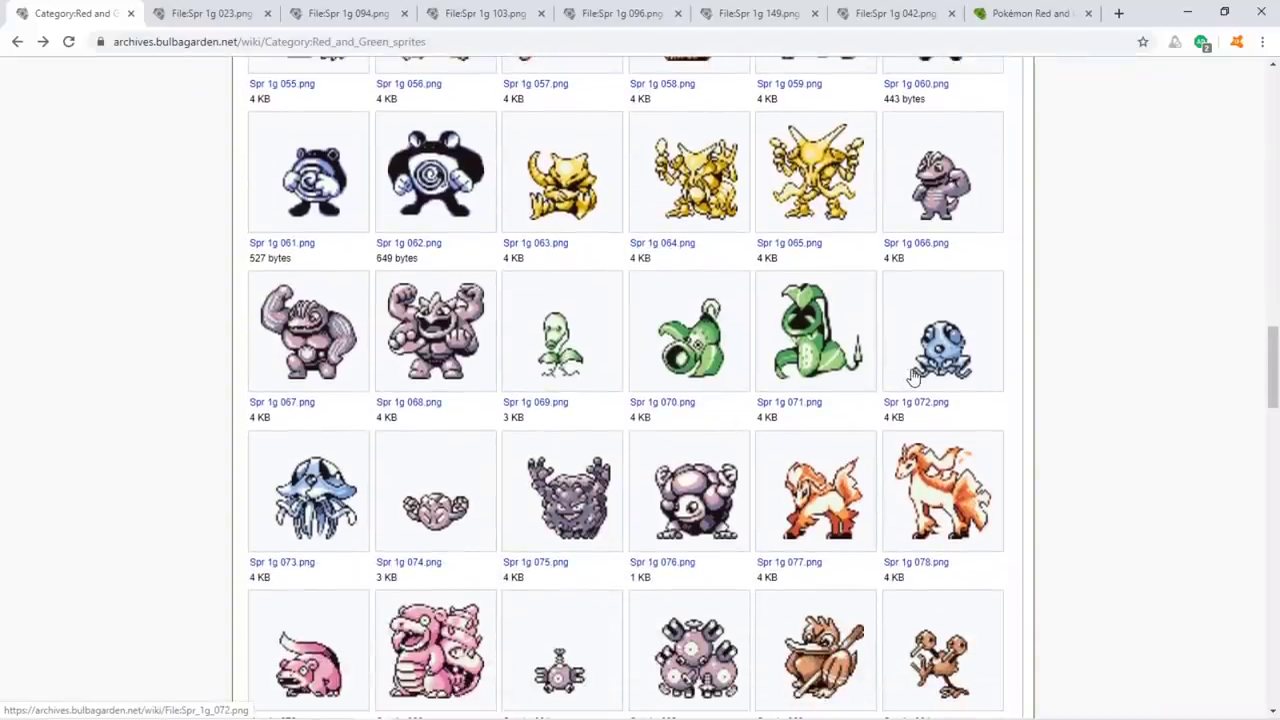
click(205, 13)
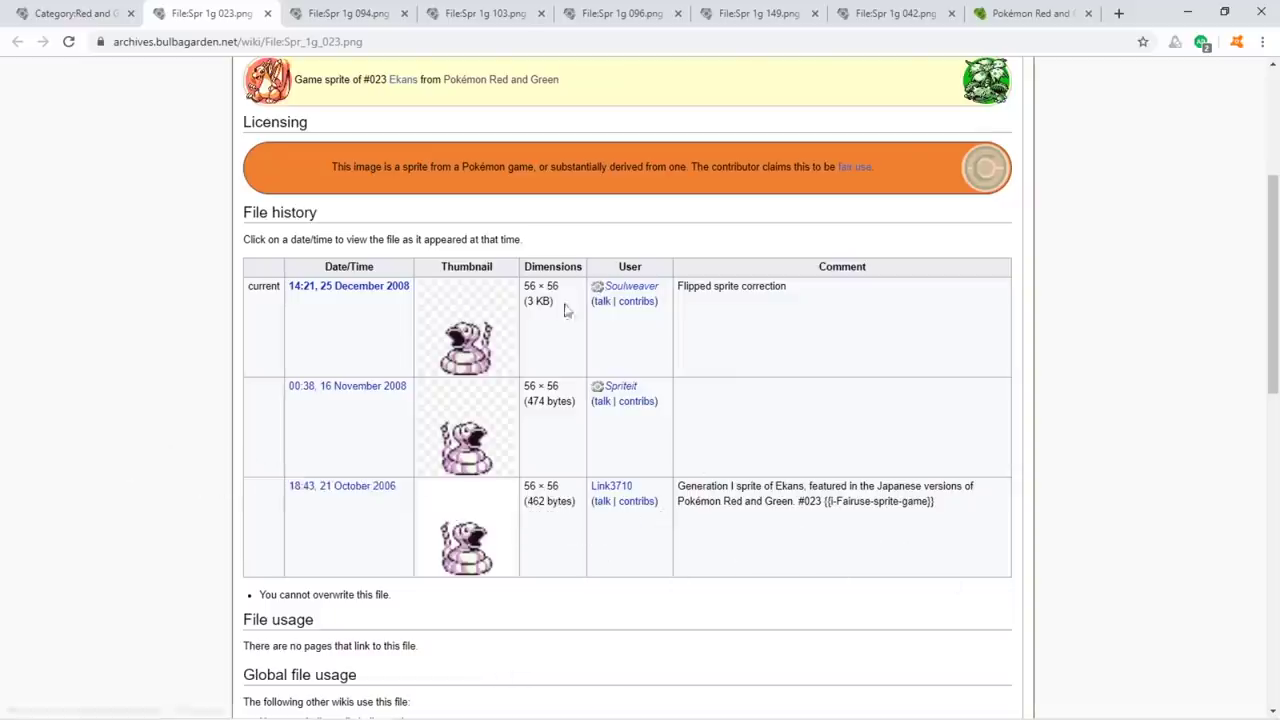
scroll(465, 265, up, 2)
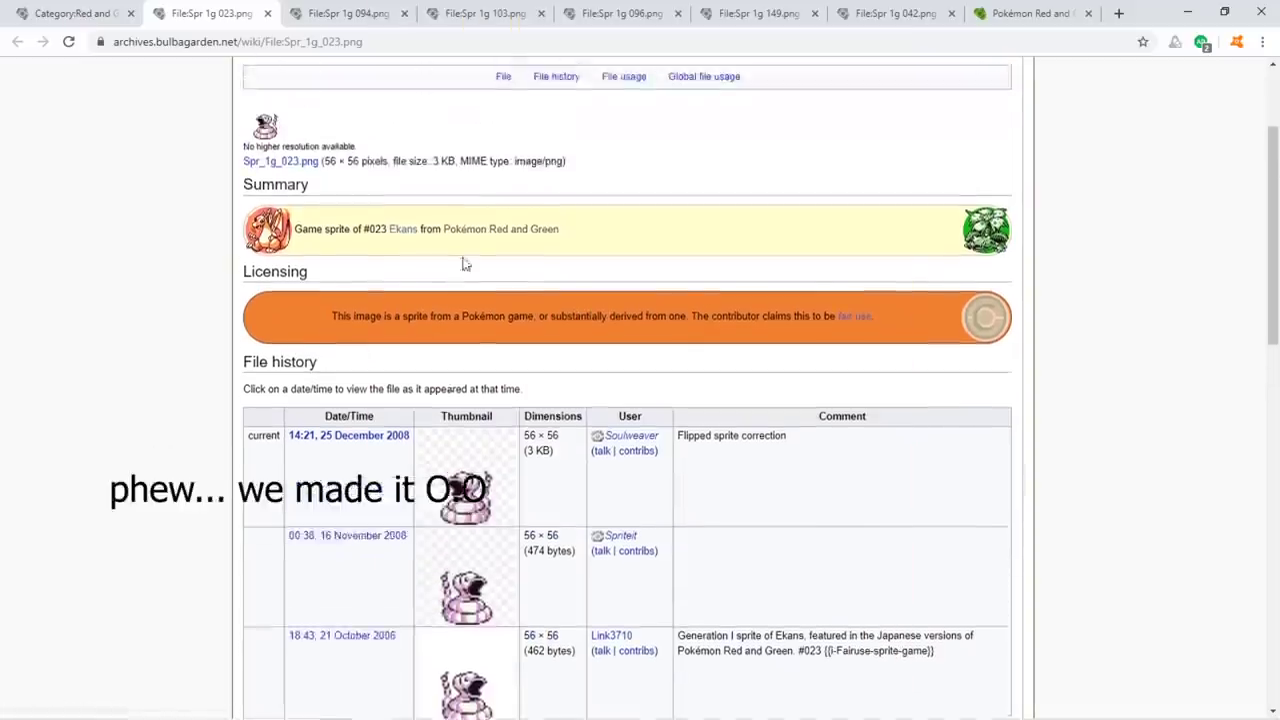
scroll(465, 265, down, 1)
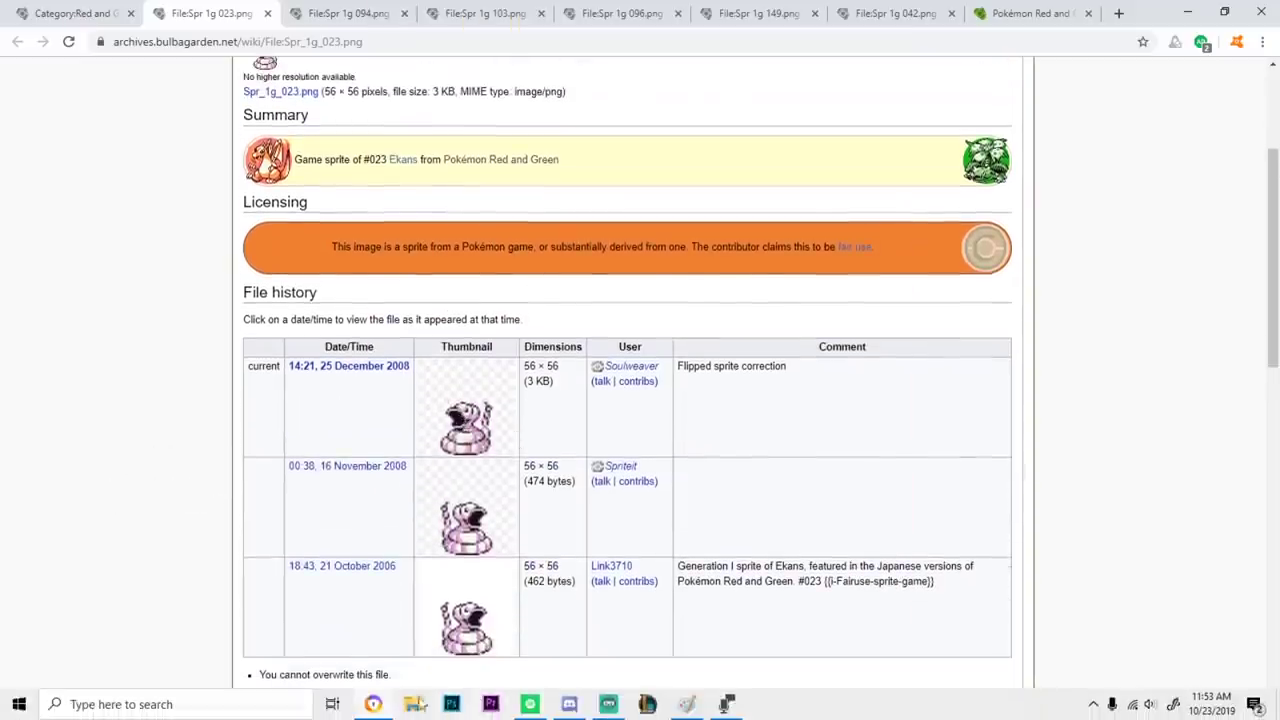
Back in Paint, pencil the right coil of Ekans's body.
click(727, 704)
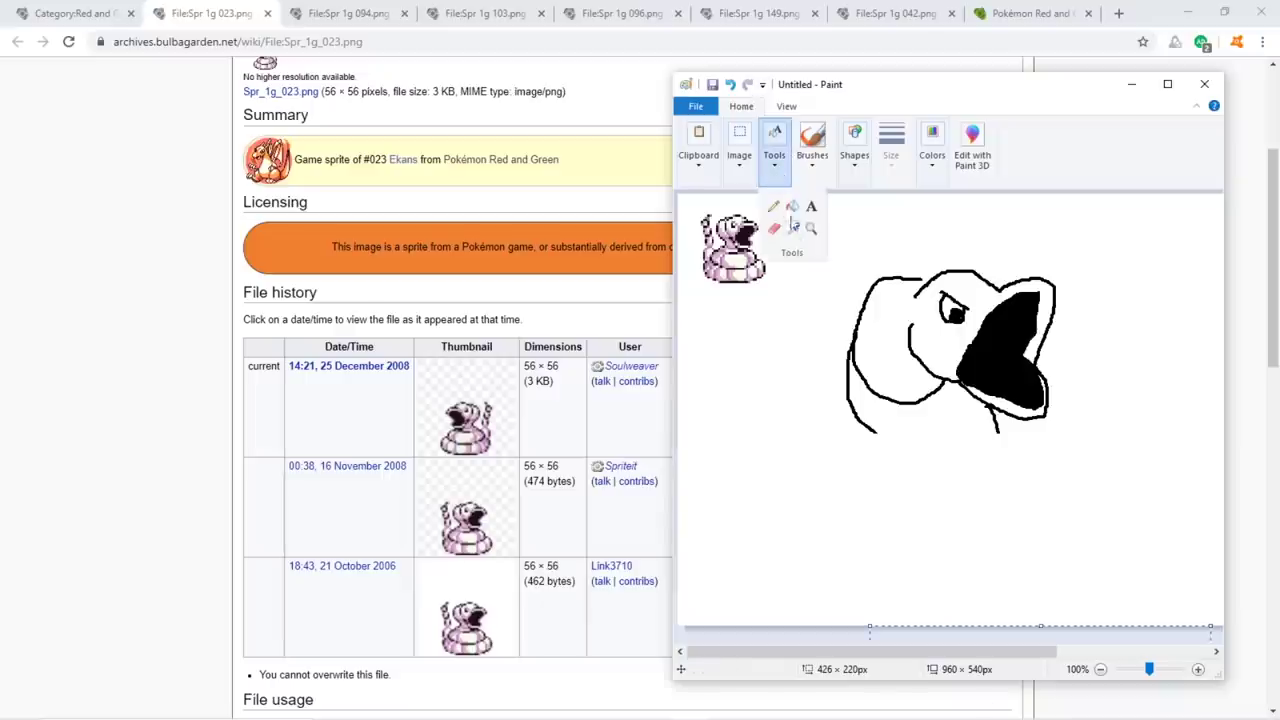
click(773, 205)
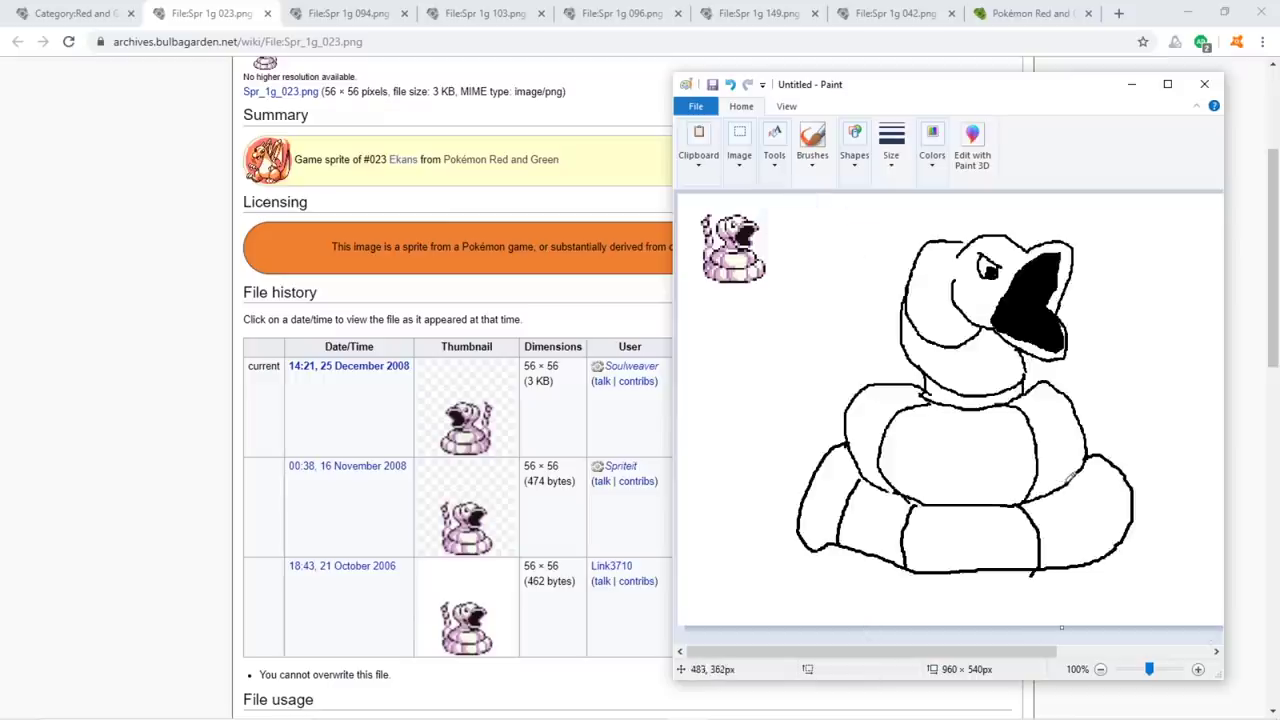
mouse_move(1062, 472)
mouse_down()
mouse_move(1112, 540)
mouse_move(1098, 572)
mouse_up()
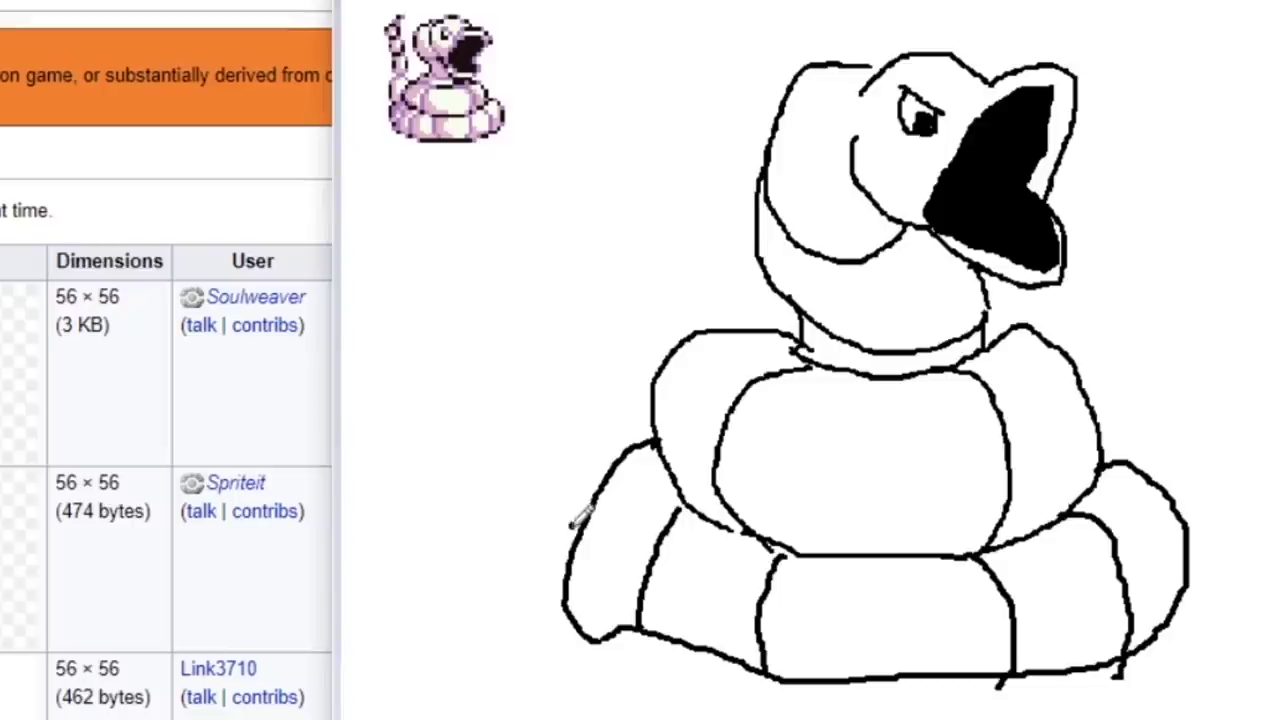
Draw the segmented tail ending in a pointed tip, undoing a stray stroke at the mouth.
mouse_move(799, 488)
mouse_down()
mouse_move(768, 442)
mouse_move(808, 420)
mouse_up()
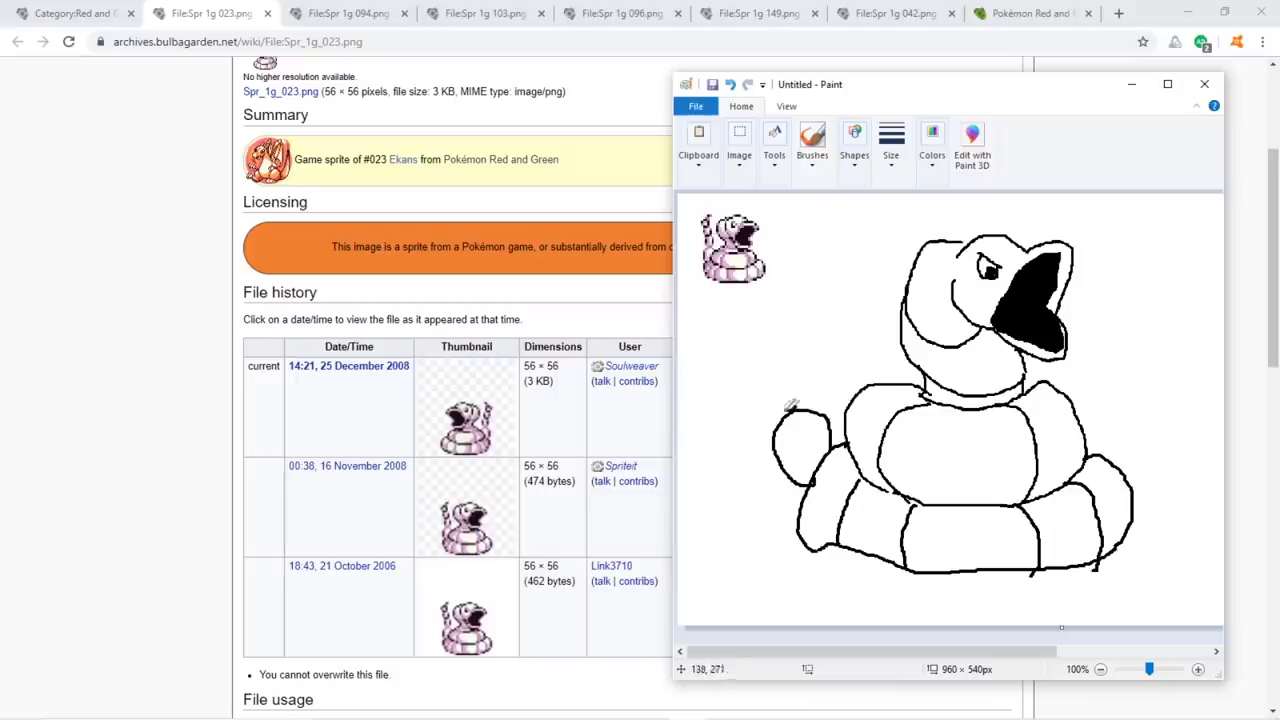
mouse_move(790, 405)
mouse_down()
mouse_move(779, 377)
mouse_move(794, 360)
mouse_move(830, 362)
mouse_up()
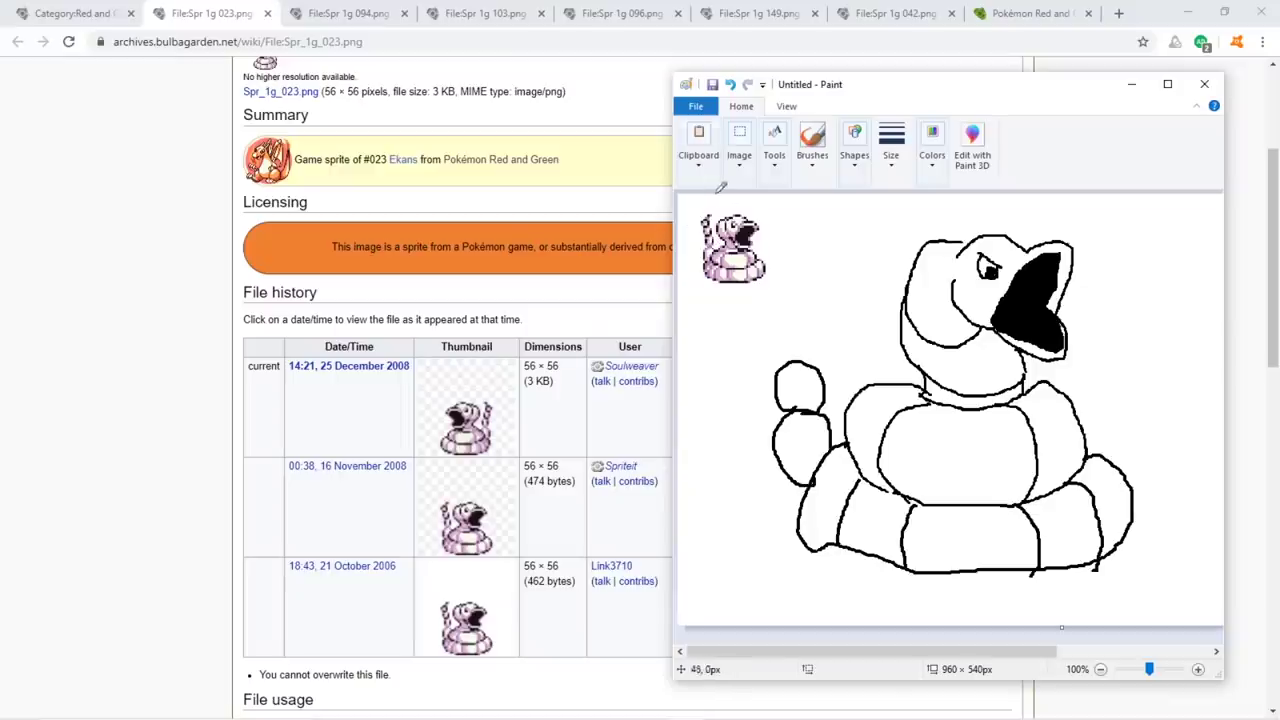
mouse_move(794, 354)
mouse_down()
mouse_move(806, 322)
mouse_move(816, 355)
mouse_move(811, 323)
mouse_up()
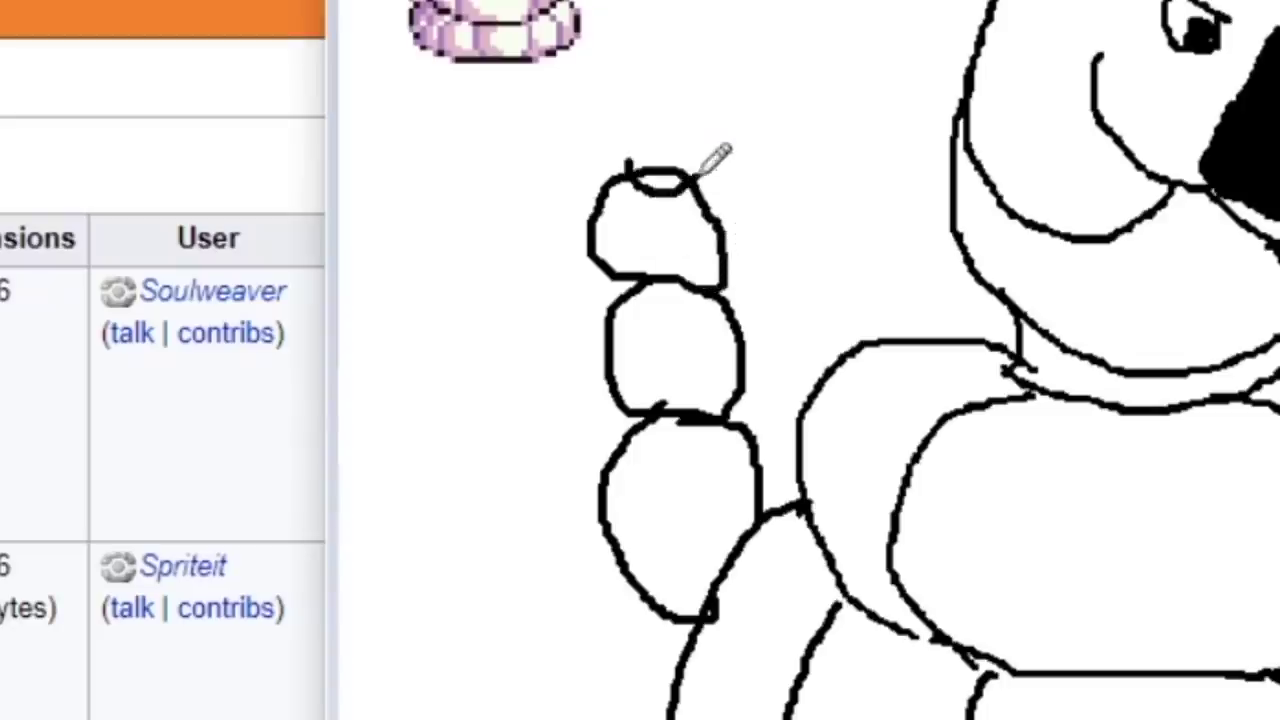
mouse_move(700, 175)
mouse_down()
mouse_move(698, 68)
mouse_move(645, 110)
mouse_move(700, 145)
mouse_up()
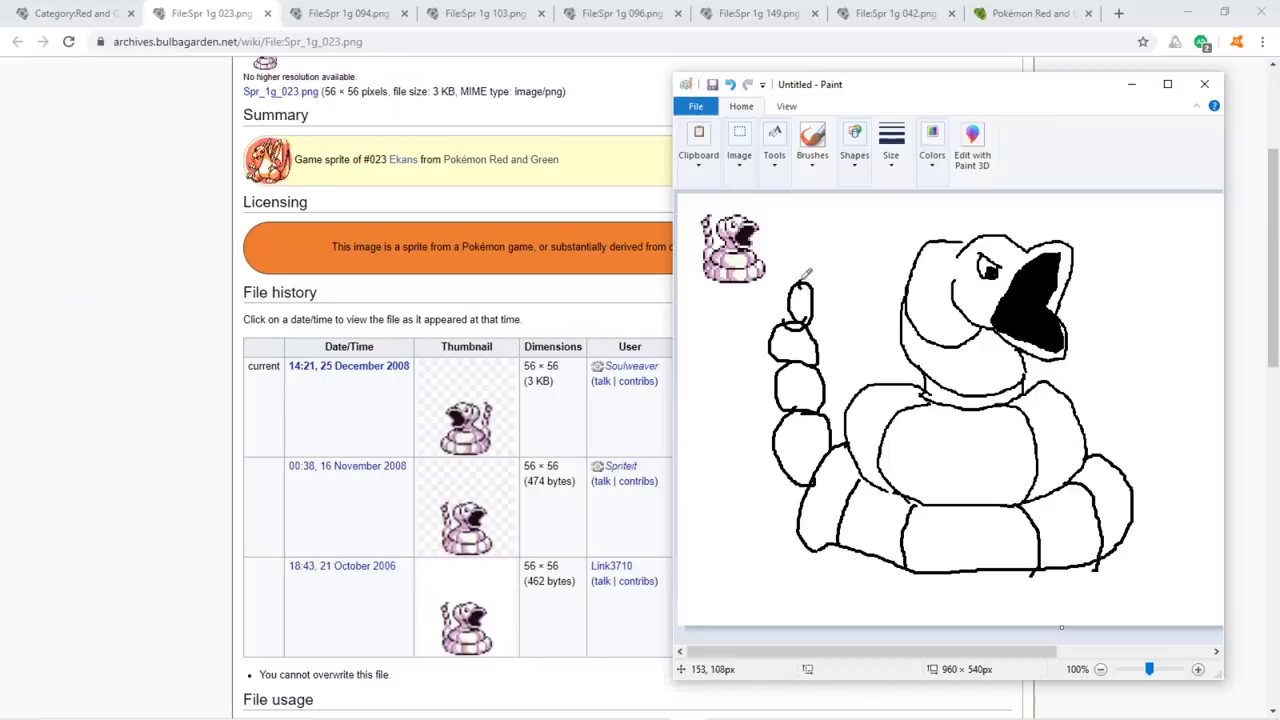
drag(816, 268, 812, 300)
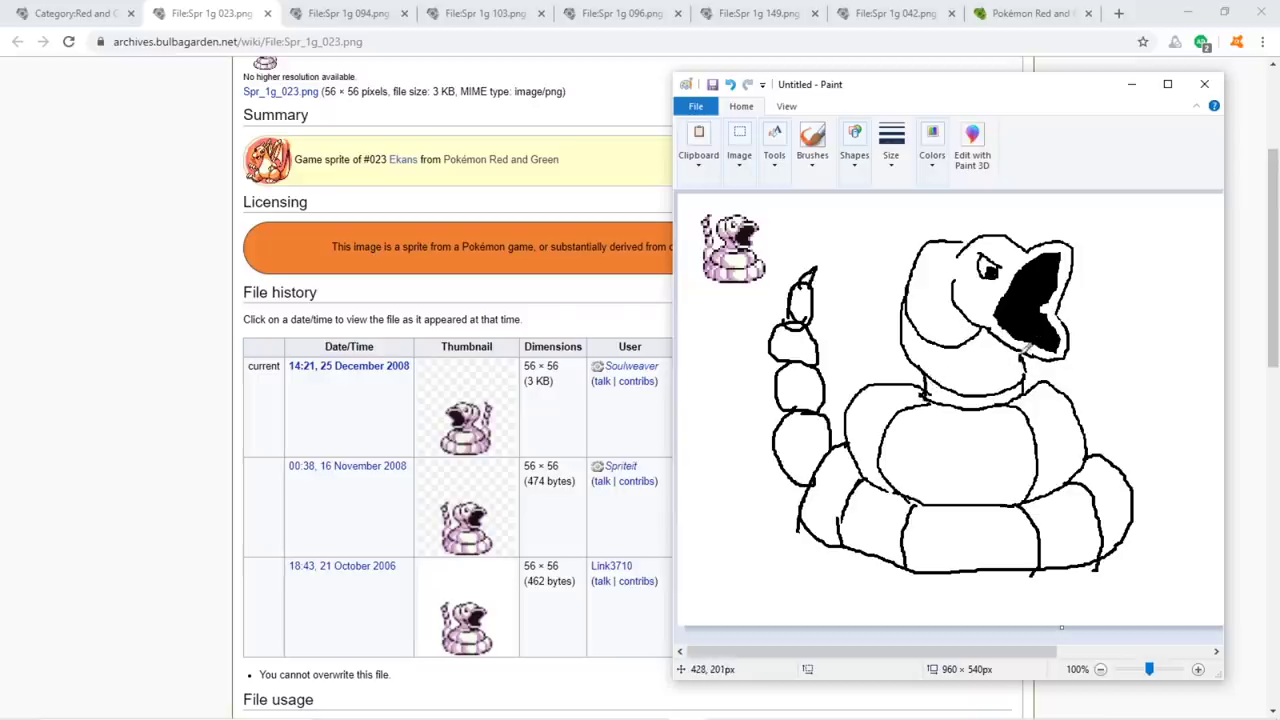
key(ctrl+z)
Erase stray outline bits on the tail and draw an arrow toward the reference sprite.
click(774, 160)
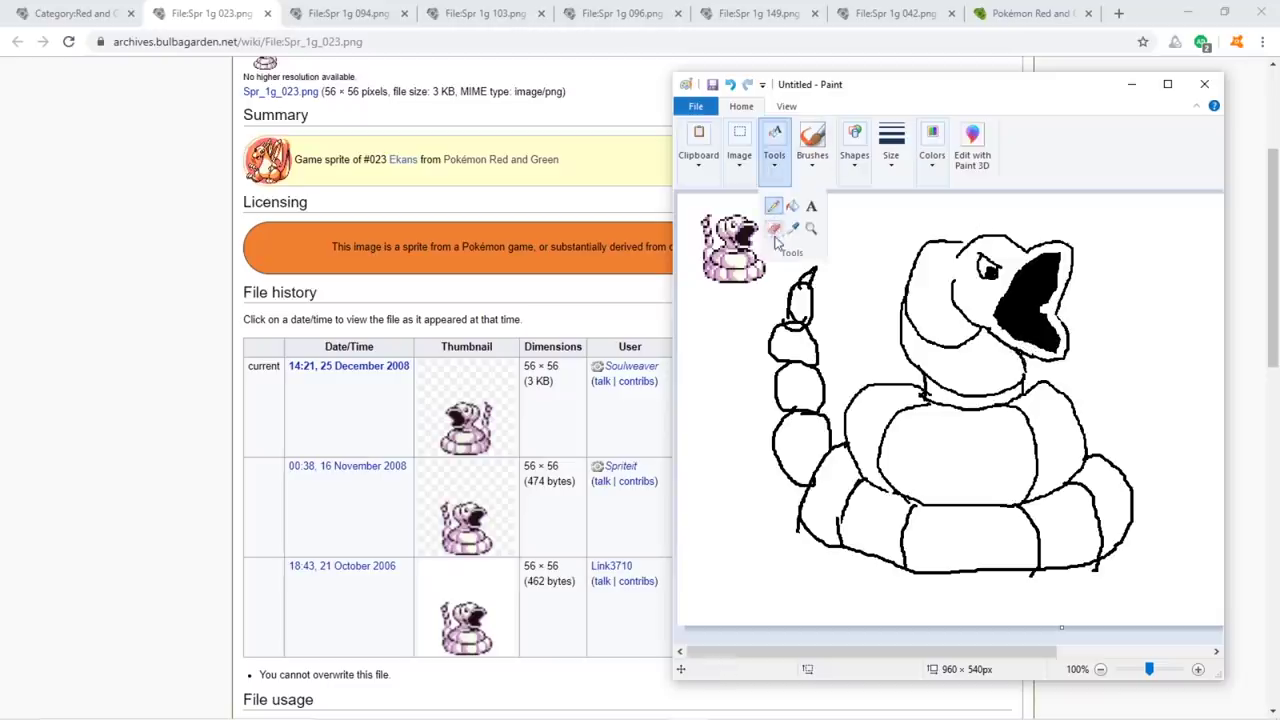
click(774, 229)
drag(805, 313, 800, 305)
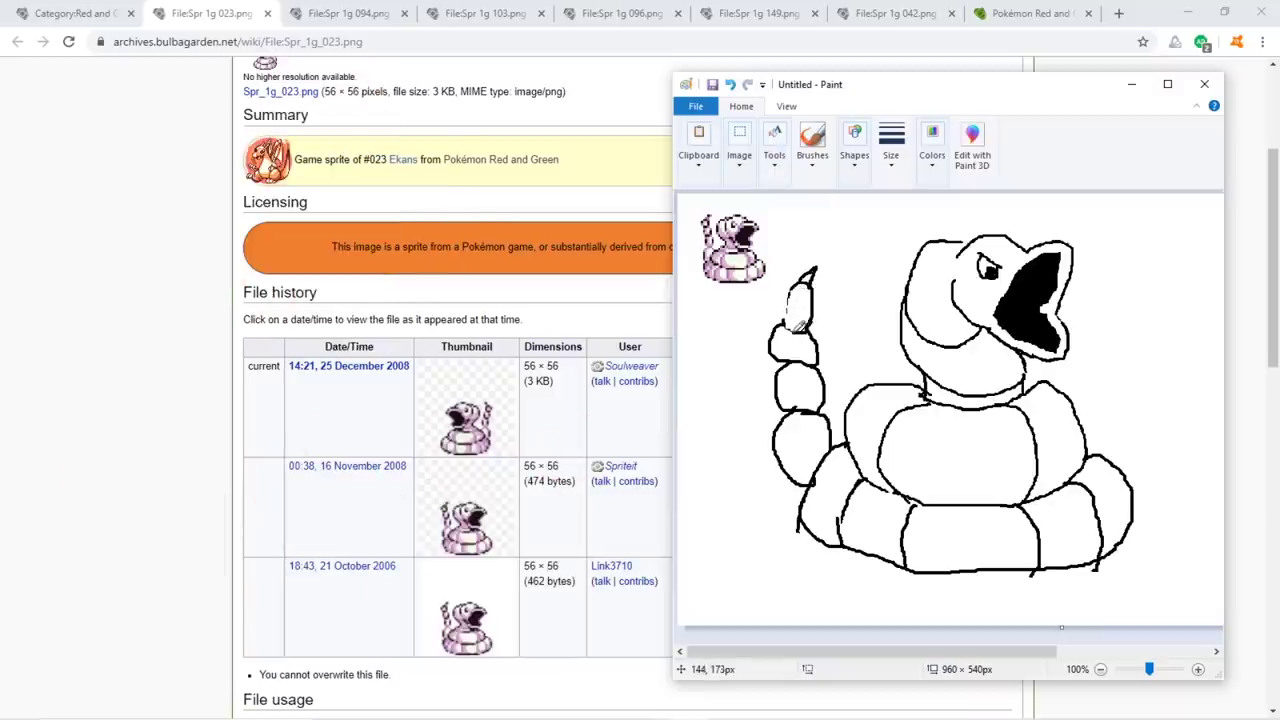
mouse_move(794, 320)
mouse_down()
mouse_move(798, 300)
mouse_move(804, 324)
mouse_up()
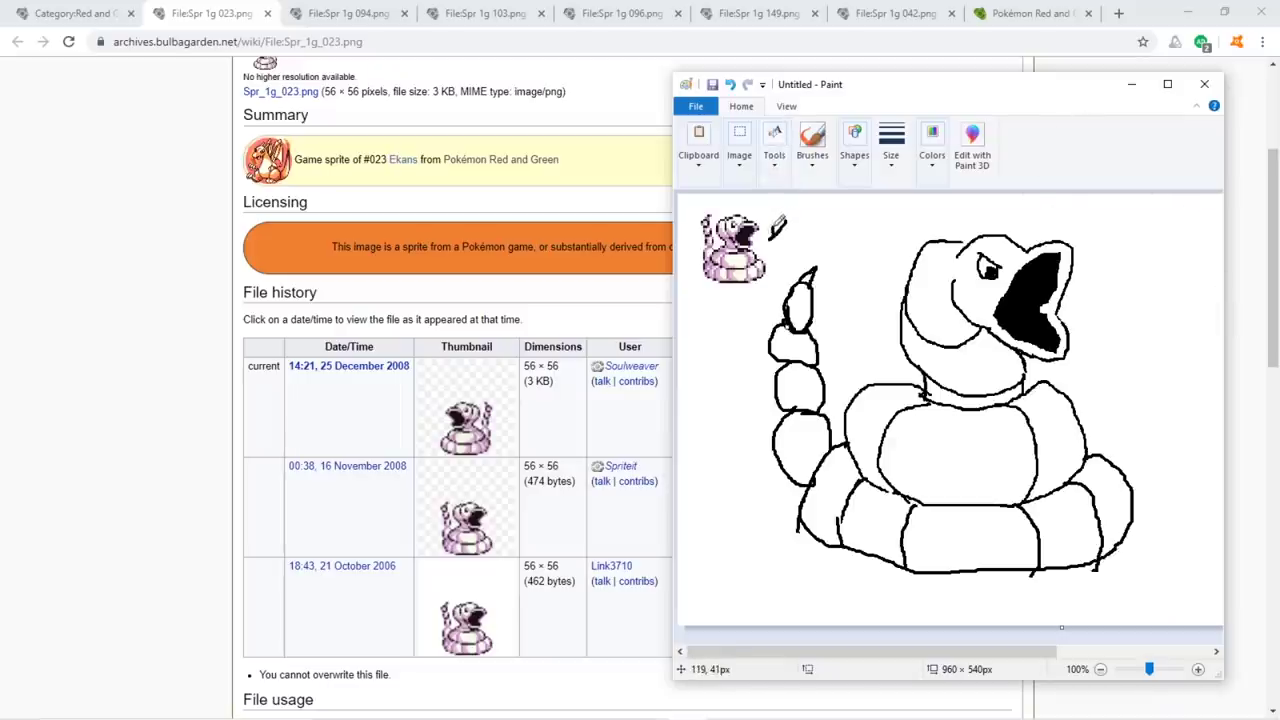
drag(789, 221, 771, 244)
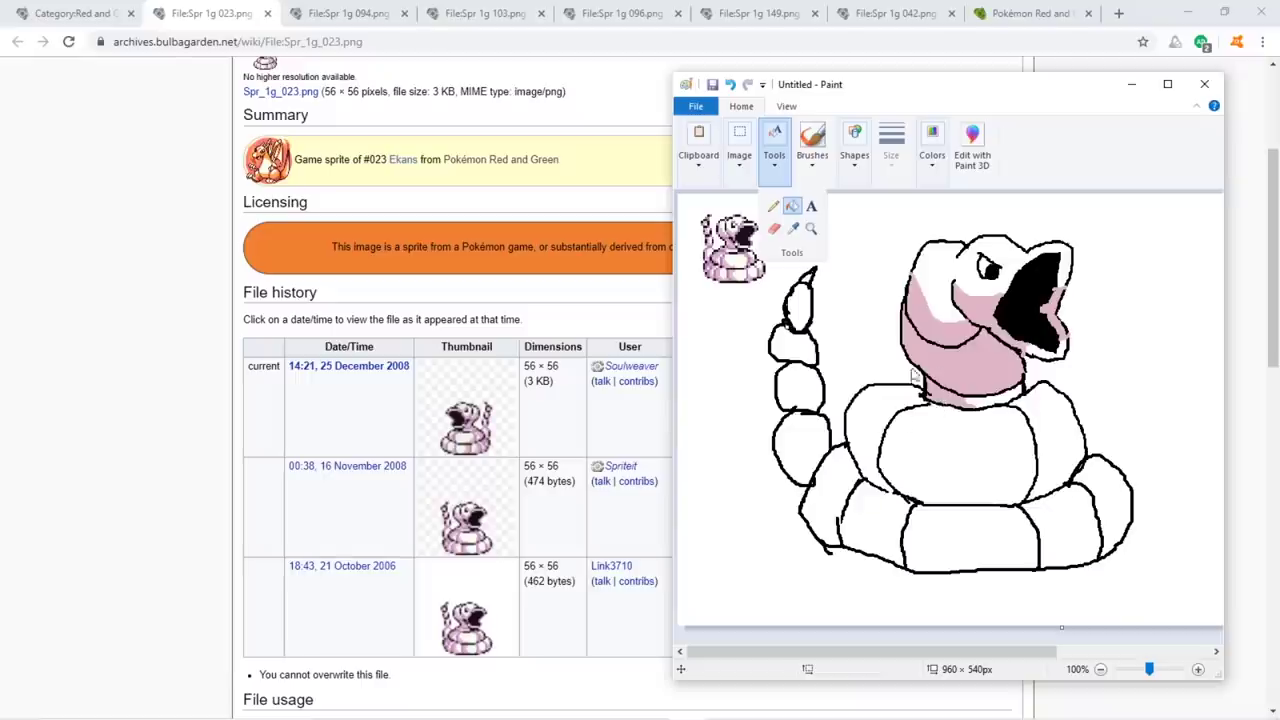
Add purple inner contour lines to the body and shrink the drawing to about 165 × 214 px.
click(773, 206)
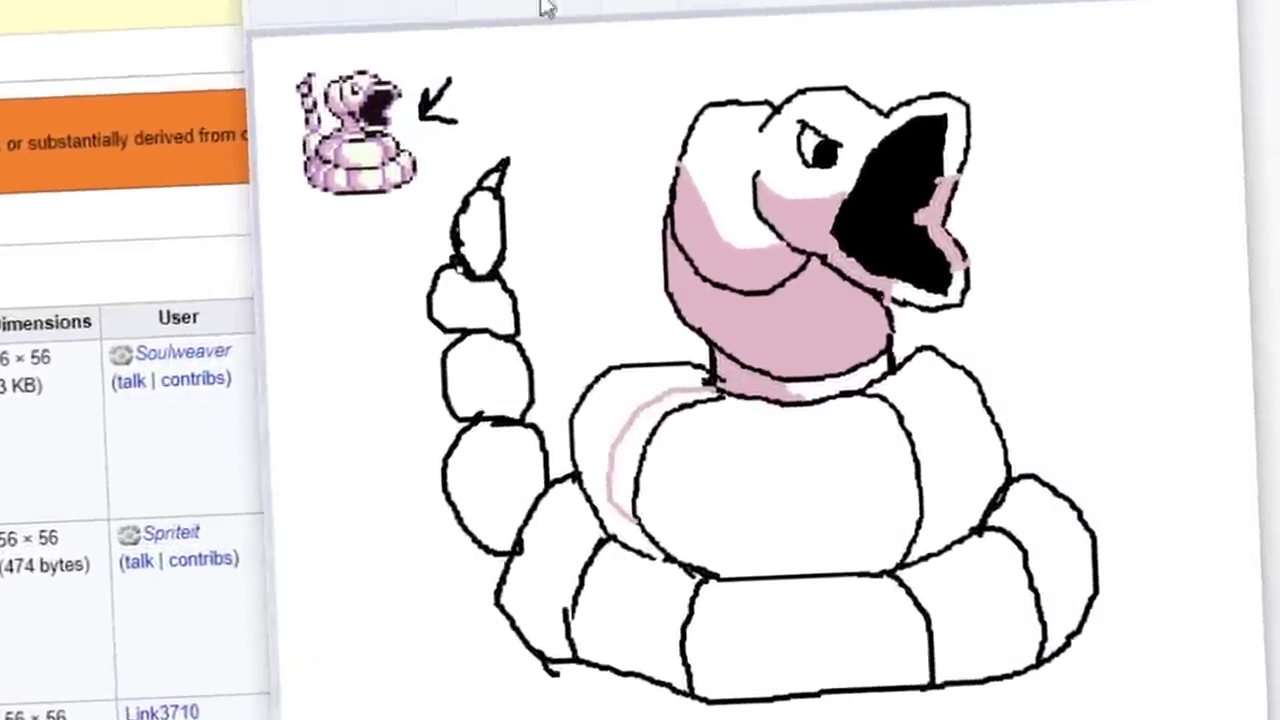
click(698, 65)
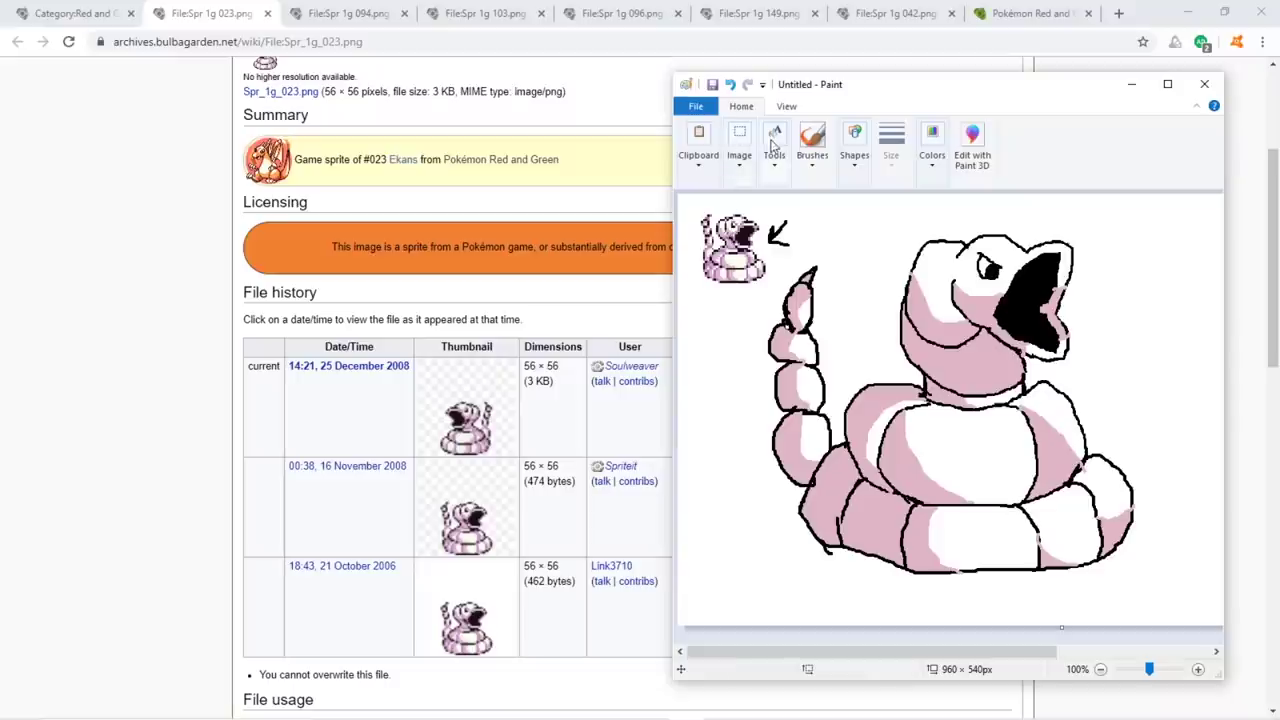
click(773, 204)
drag(789, 219, 768, 242)
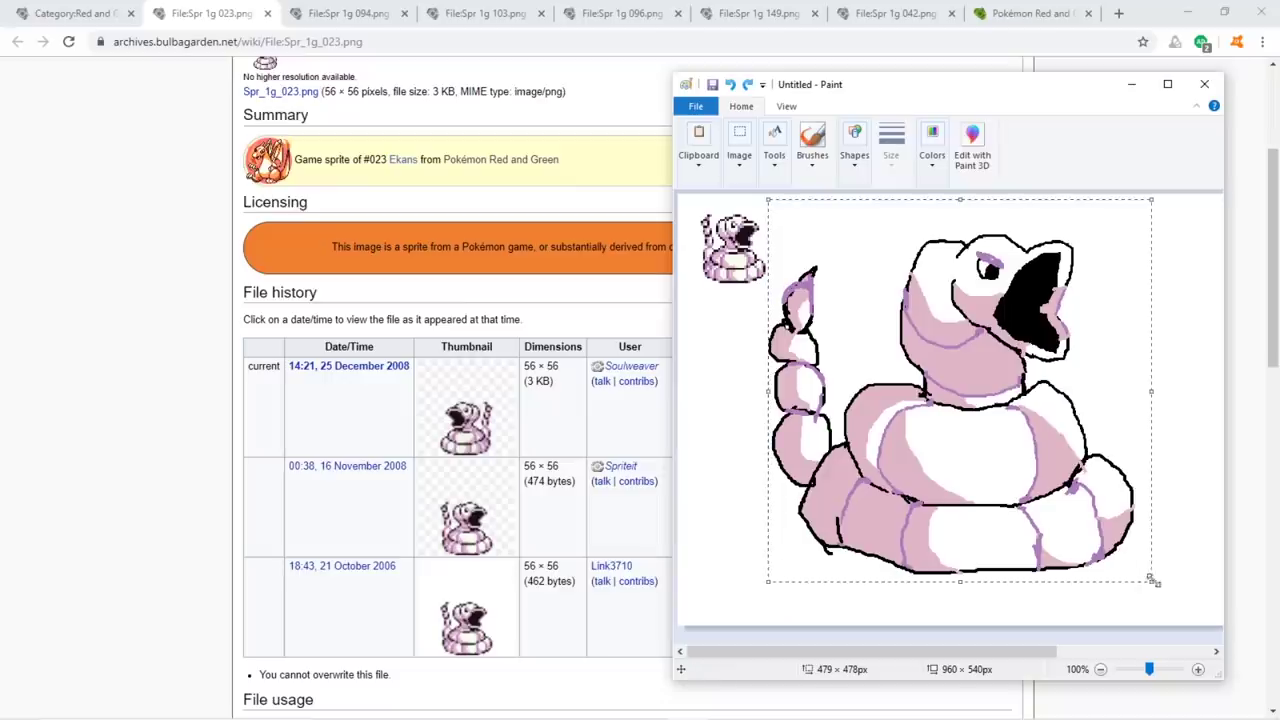
mouse_move(1157, 586)
mouse_down()
mouse_move(900, 372)
mouse_move(882, 287)
mouse_up()
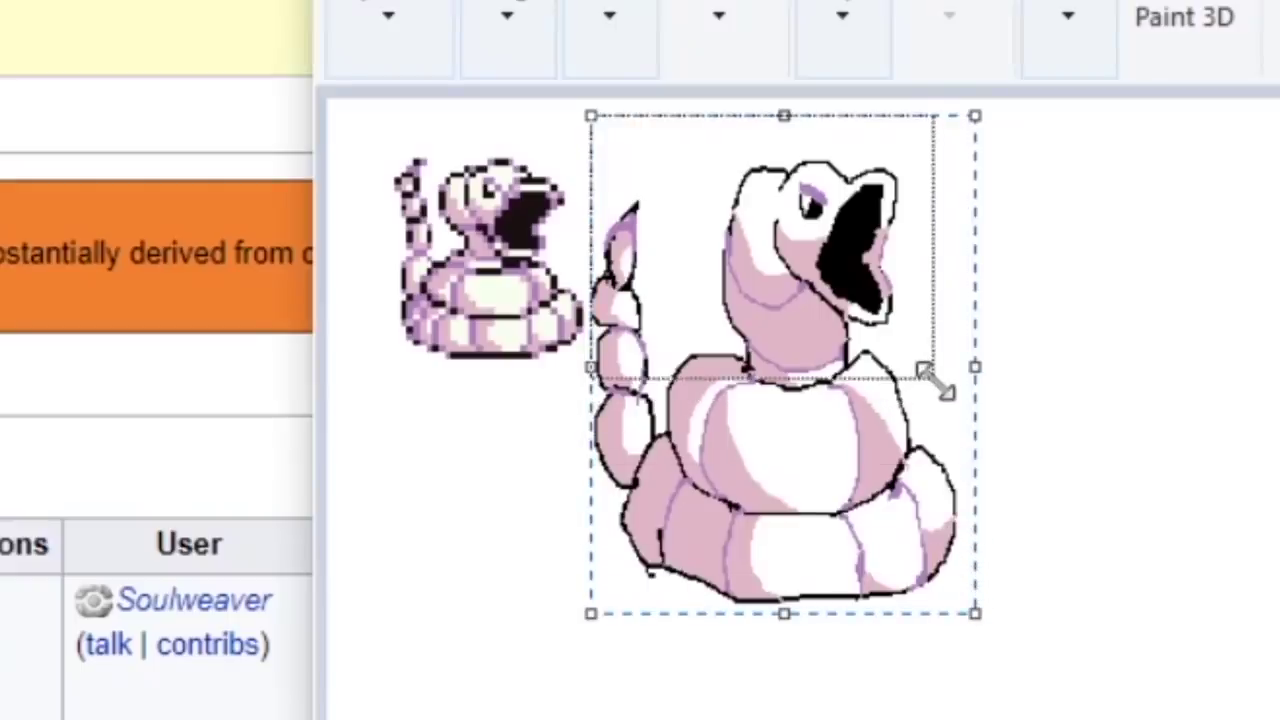
Move the shrunken Ekans beside the original, narrow it horizontally, and deselect it.
drag(924, 371, 932, 375)
mouse_move(869, 337)
mouse_down()
mouse_move(811, 329)
mouse_move(814, 457)
mouse_move(734, 343)
mouse_move(836, 284)
mouse_up()
drag(954, 264, 854, 286)
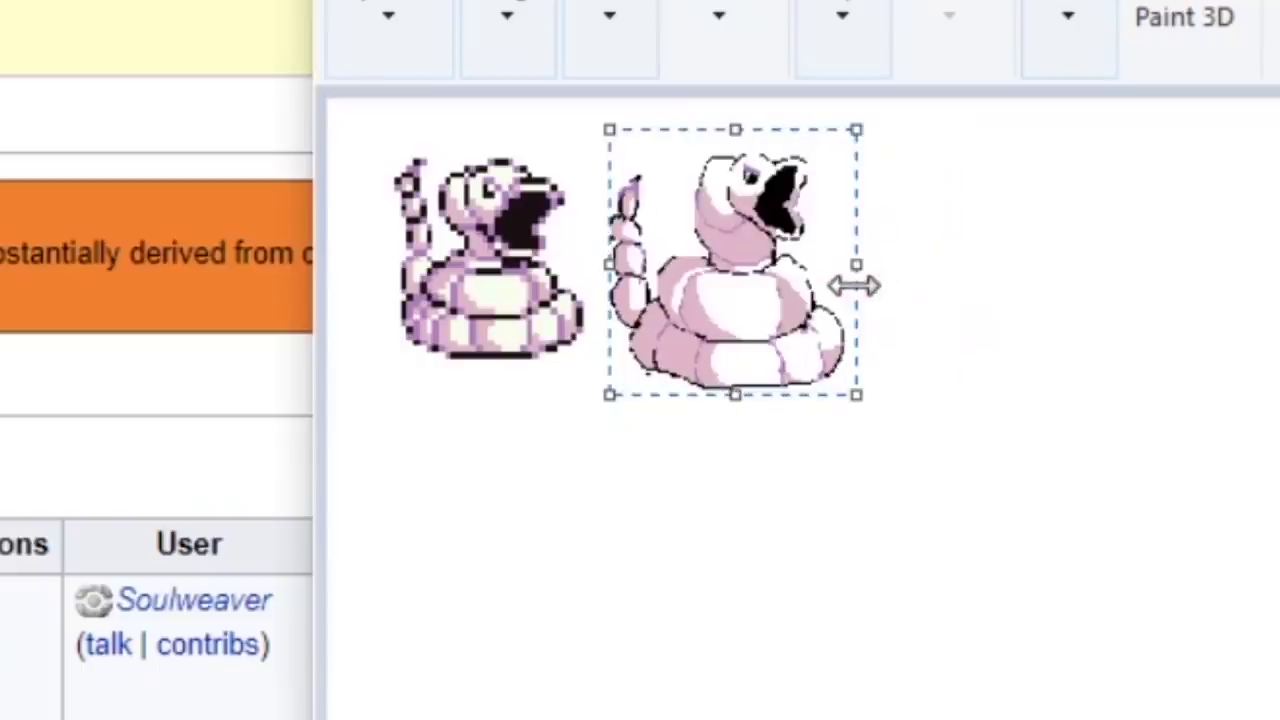
click(907, 446)
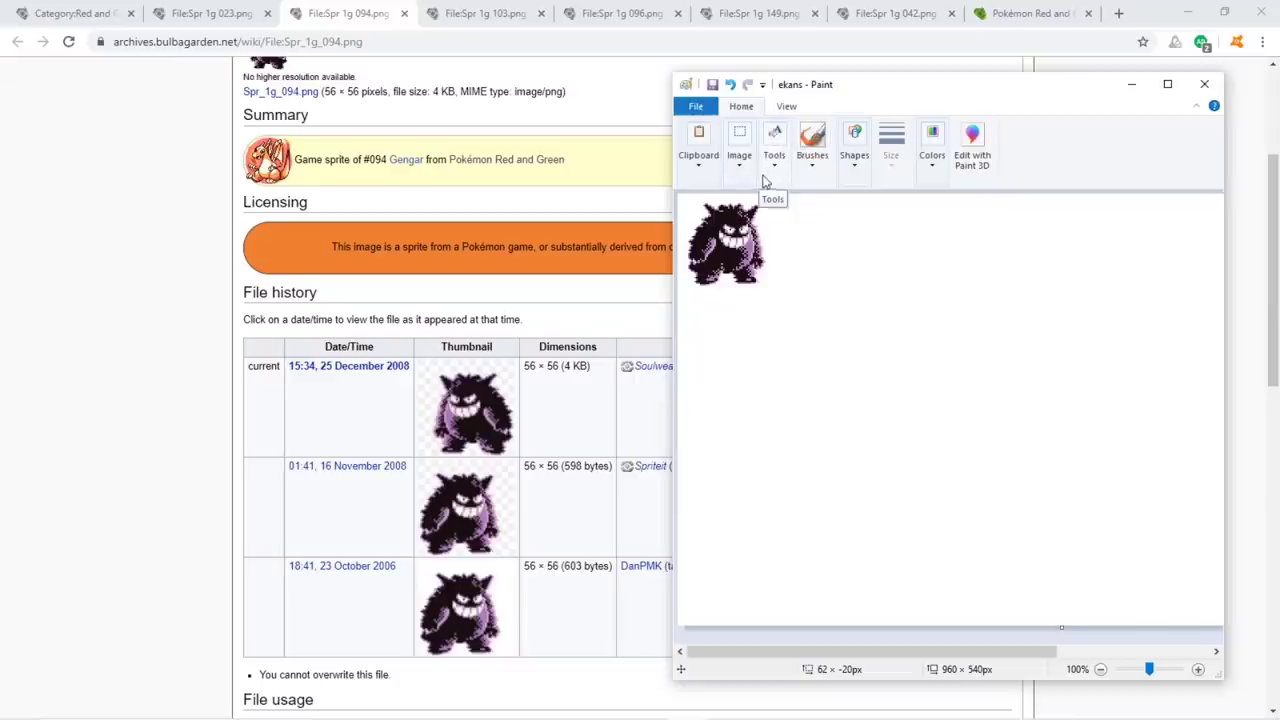
With the Pencil, draw Gengar's black body outline with zigzag hands and arms.
click(739, 170)
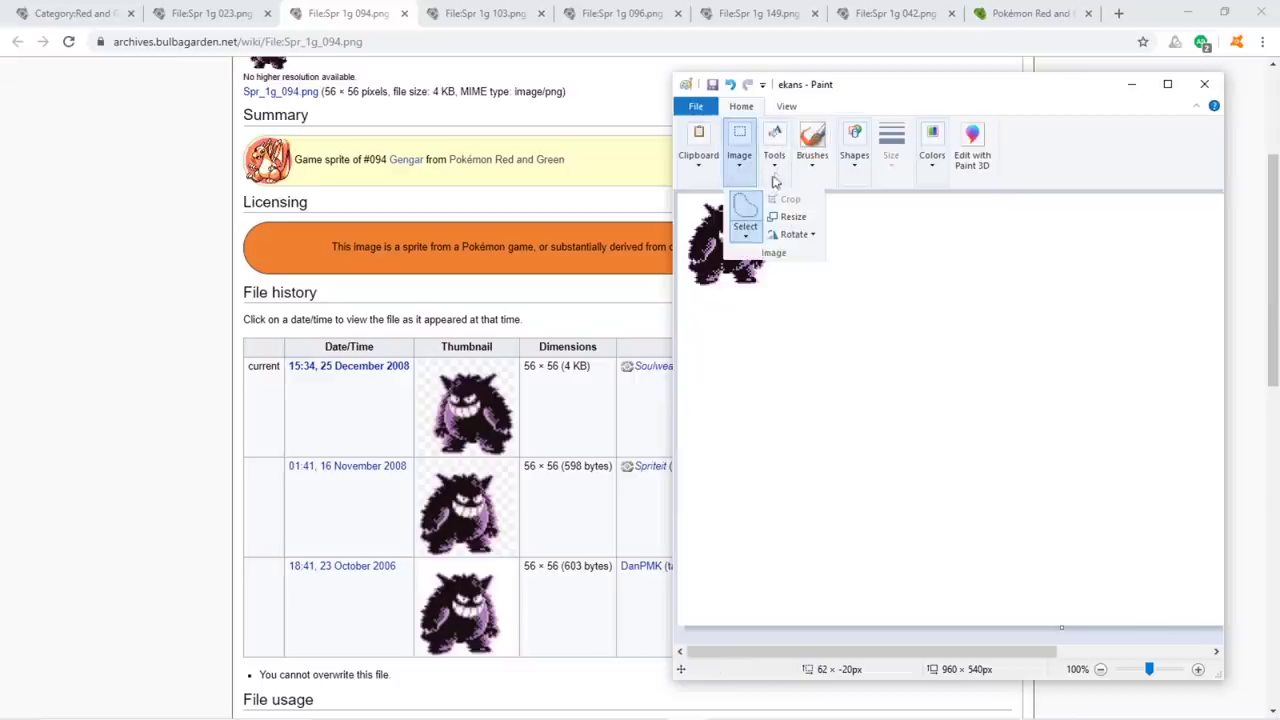
click(775, 170)
click(783, 207)
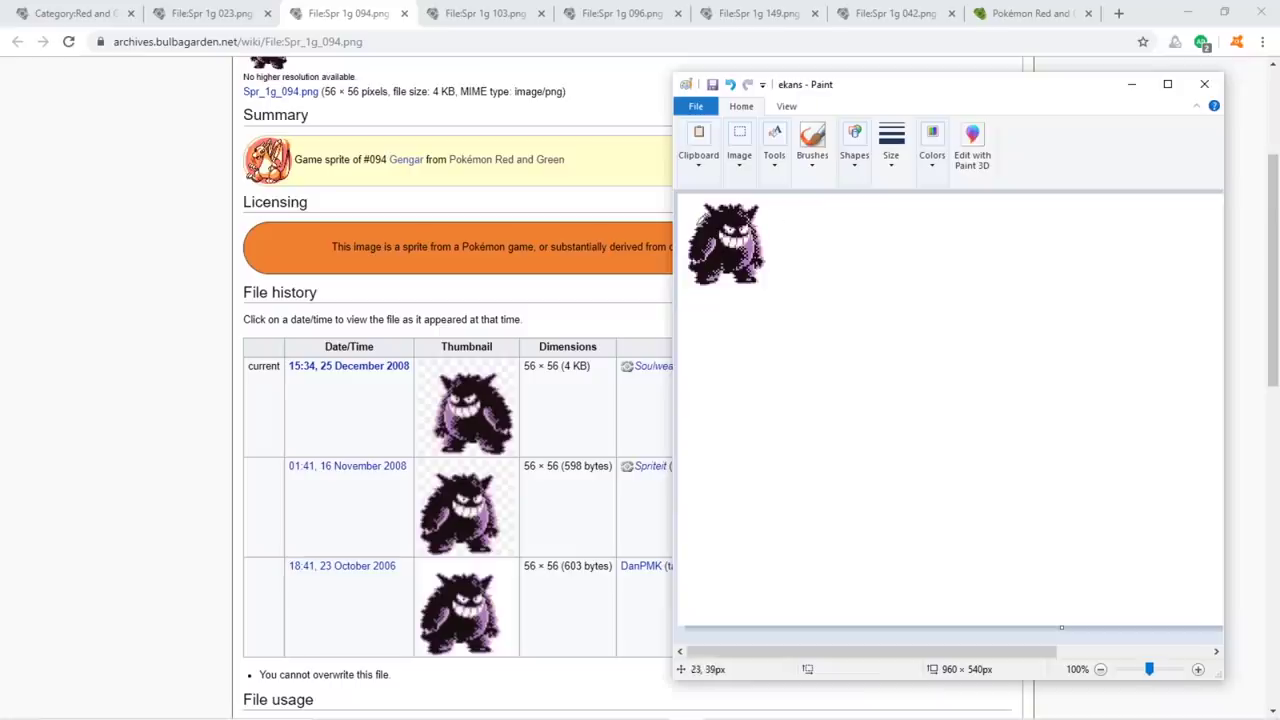
click(739, 150)
click(774, 150)
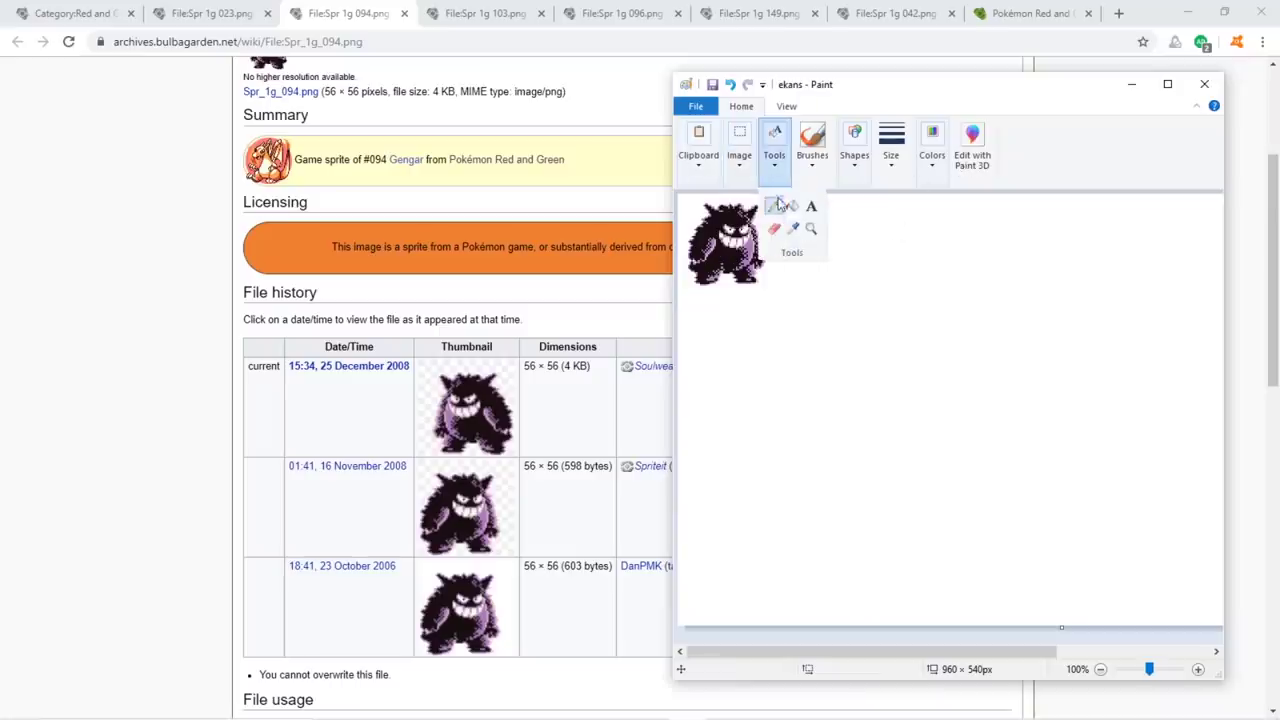
click(775, 206)
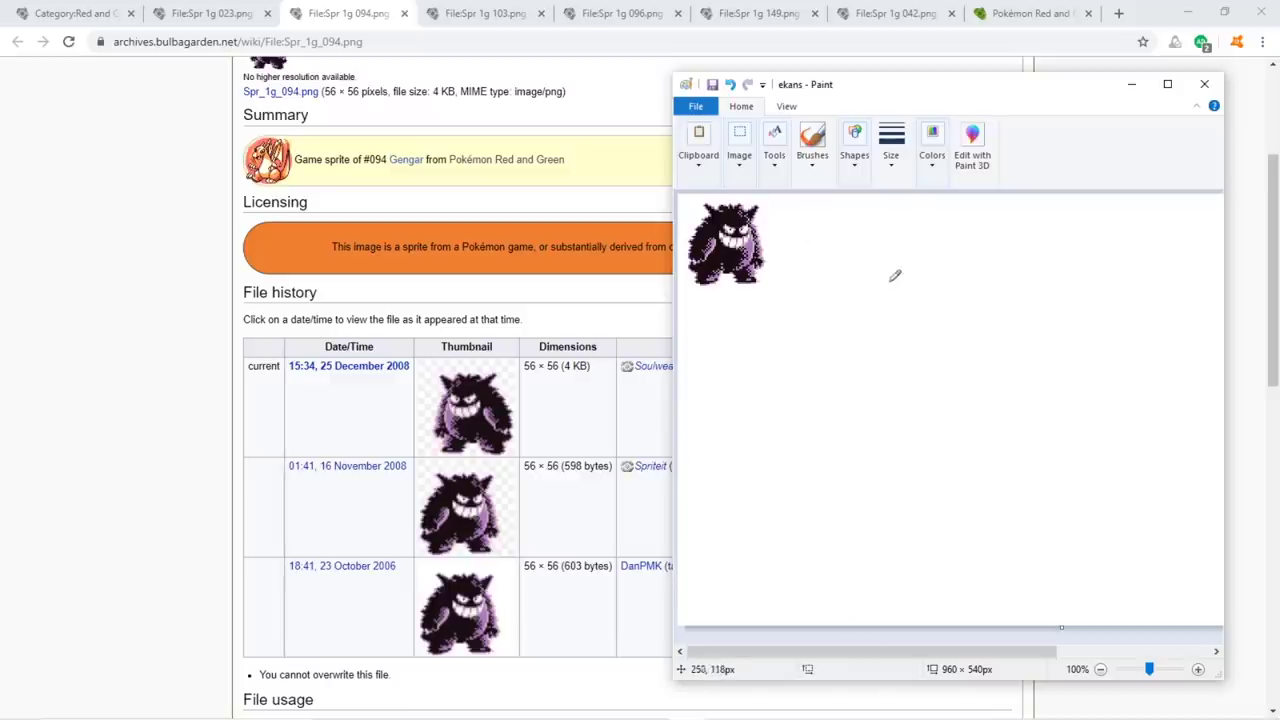
mouse_move(966, 310)
mouse_down()
mouse_move(882, 253)
mouse_move(895, 342)
mouse_up()
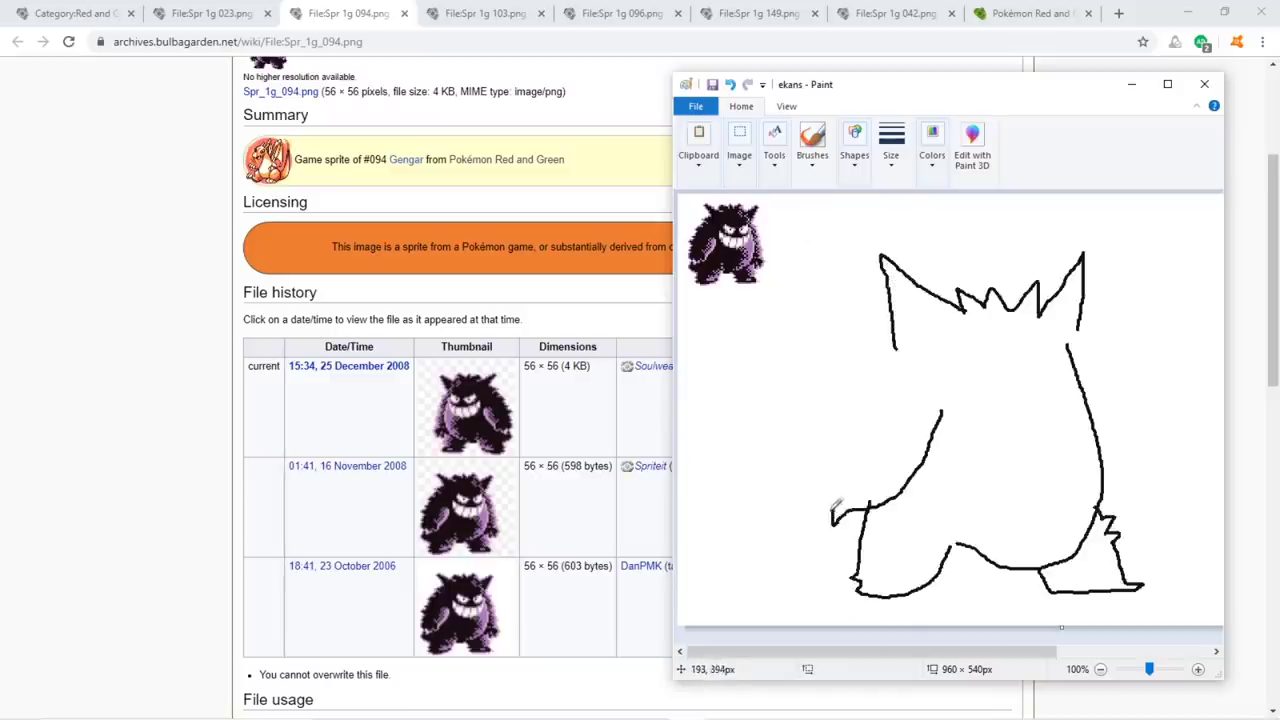
mouse_move(833, 508)
mouse_down()
mouse_move(804, 472)
mouse_move(841, 379)
mouse_move(892, 318)
mouse_up()
mouse_move(1078, 332)
mouse_down()
mouse_move(1176, 504)
mouse_move(1100, 512)
mouse_up()
mouse_move(992, 387)
mouse_down()
mouse_move(955, 352)
mouse_move(946, 390)
mouse_move(978, 420)
mouse_move(1000, 400)
mouse_up()
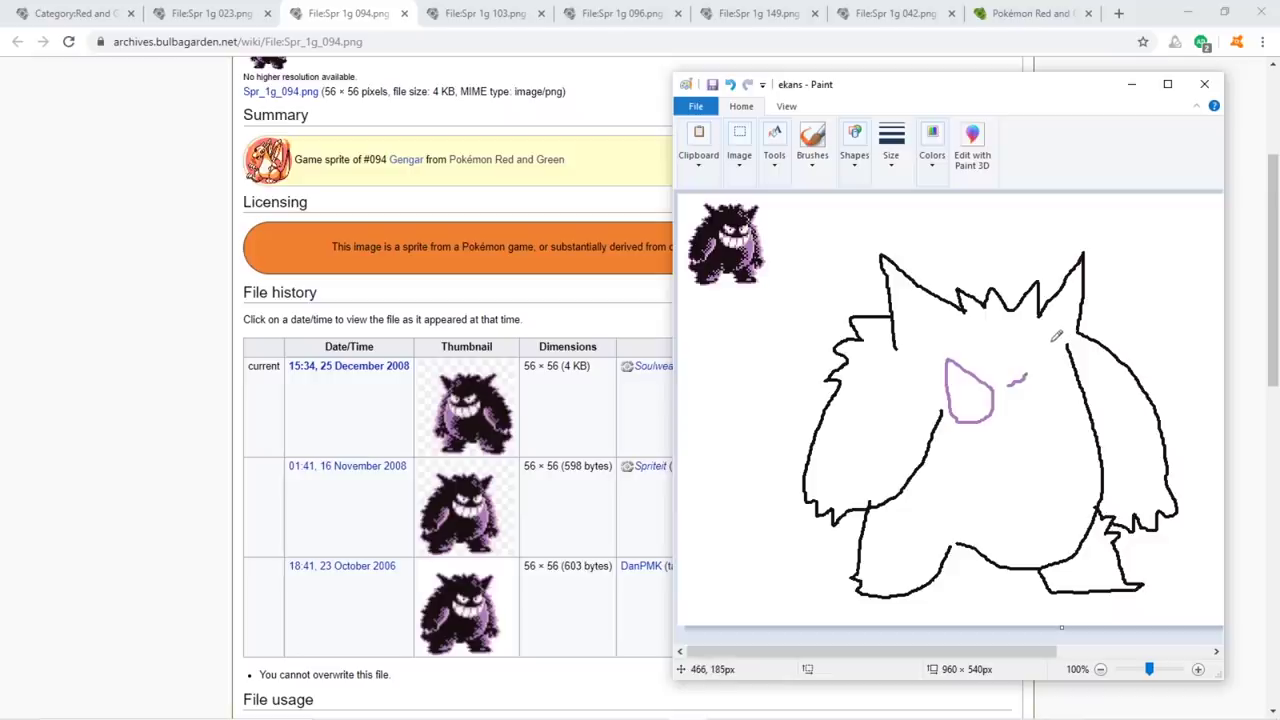
key(ctrl+z)
Outline Gengar's right eye and left eye edge, discarding a mouth curve.
mouse_move(1015, 401)
mouse_down()
mouse_move(1043, 425)
mouse_move(1060, 348)
mouse_up()
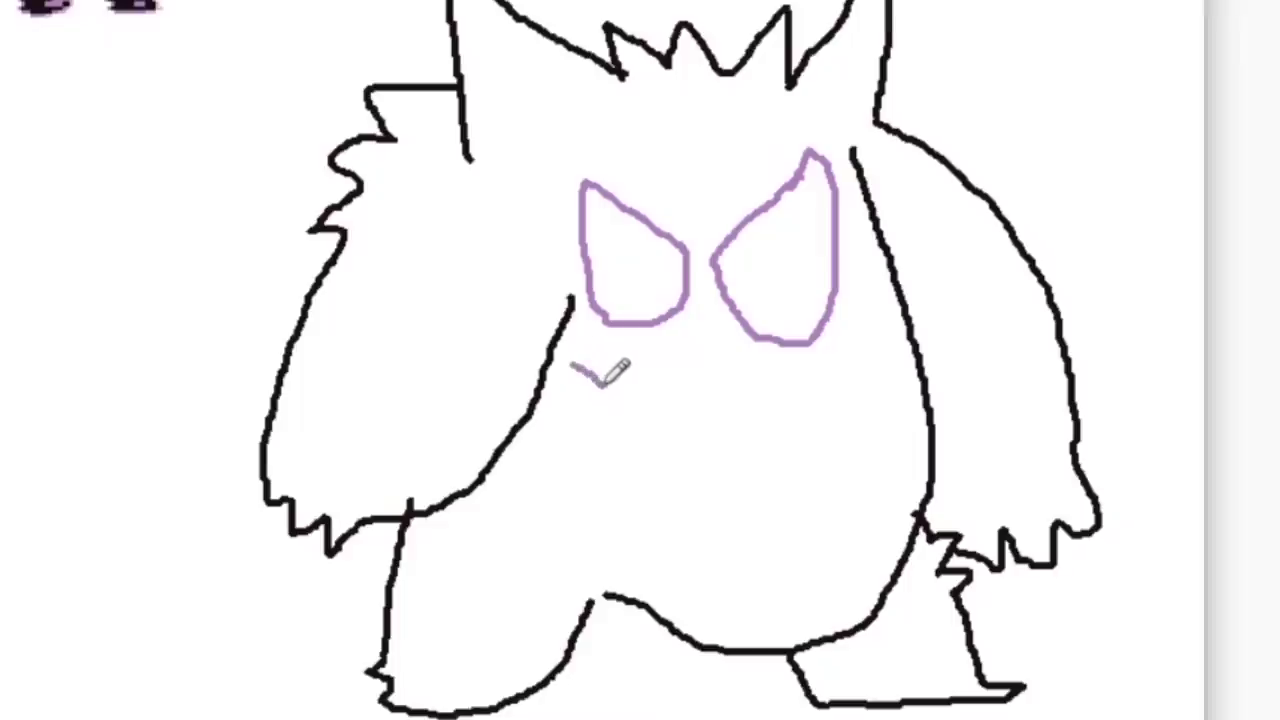
mouse_move(941, 440)
mouse_down()
mouse_move(1016, 452)
mouse_move(1056, 443)
mouse_move(1060, 427)
mouse_up()
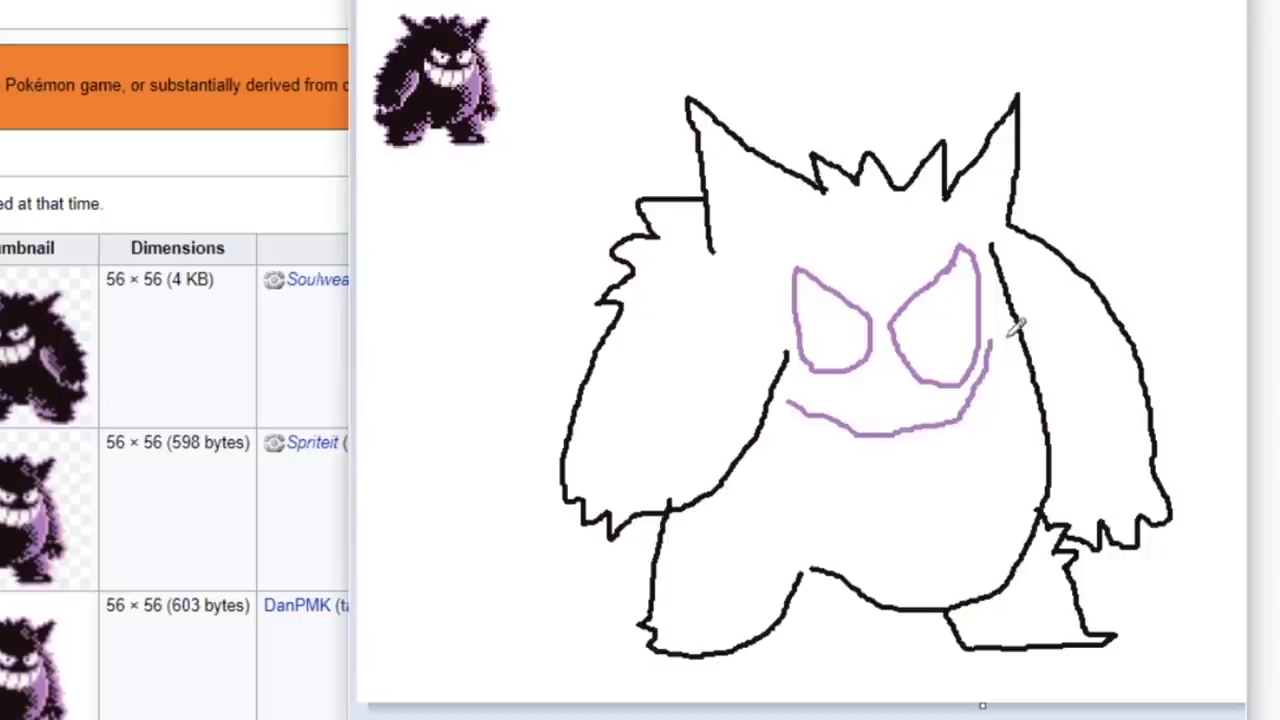
key(ctrl+z)
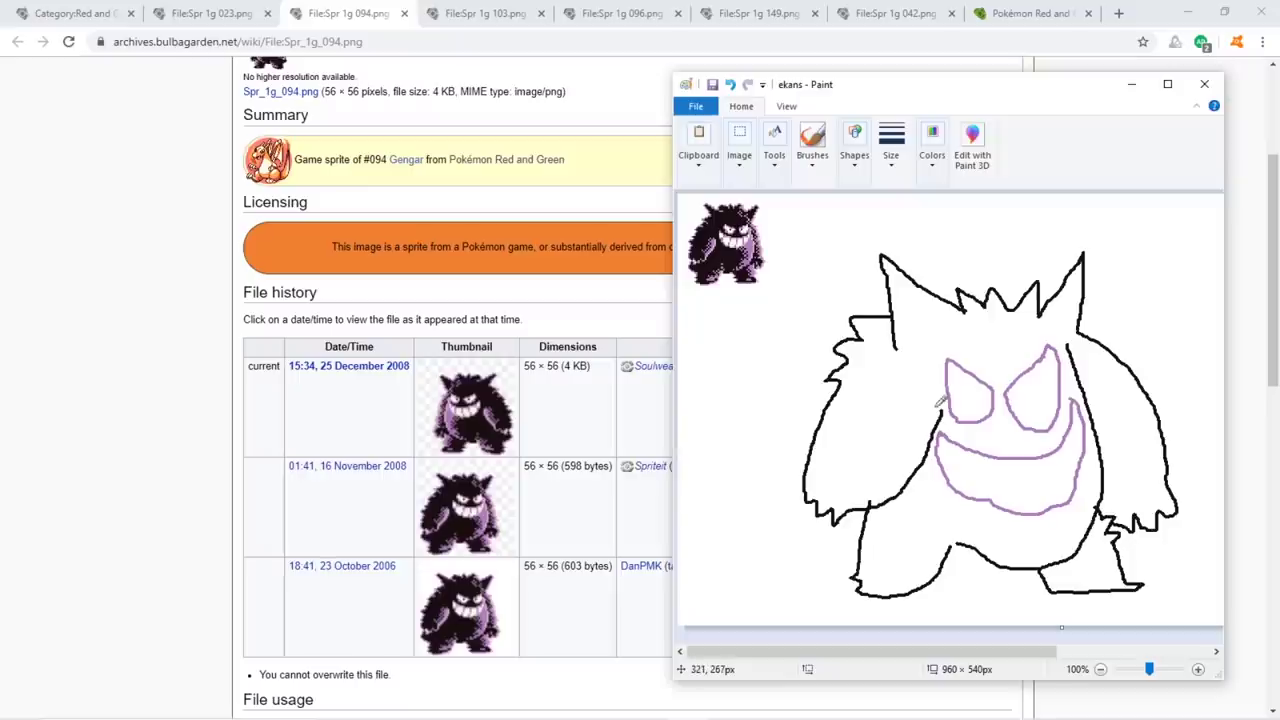
mouse_move(946, 406)
mouse_down()
mouse_move(918, 379)
mouse_move(866, 470)
mouse_up()
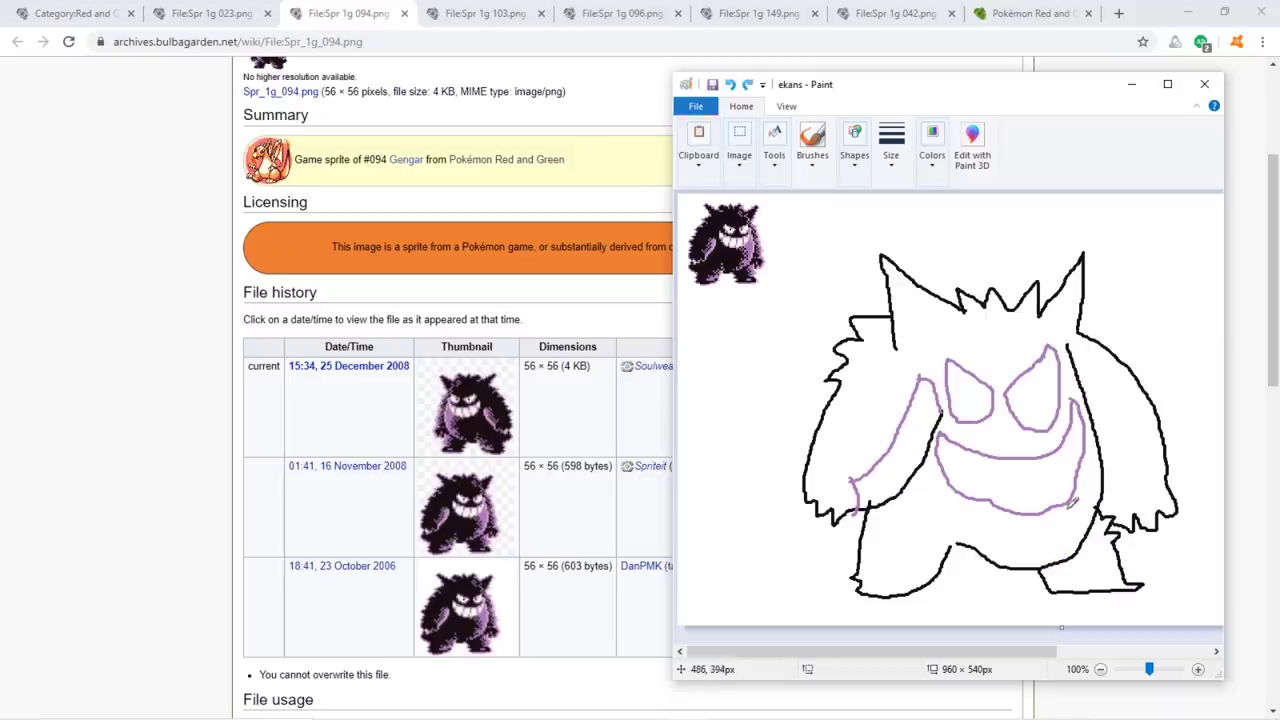
Draw purple zigzag markings inside Gengar's legs, undoing one stray stroke.
drag(1063, 502, 1042, 566)
key(ctrl+z)
drag(890, 594, 953, 519)
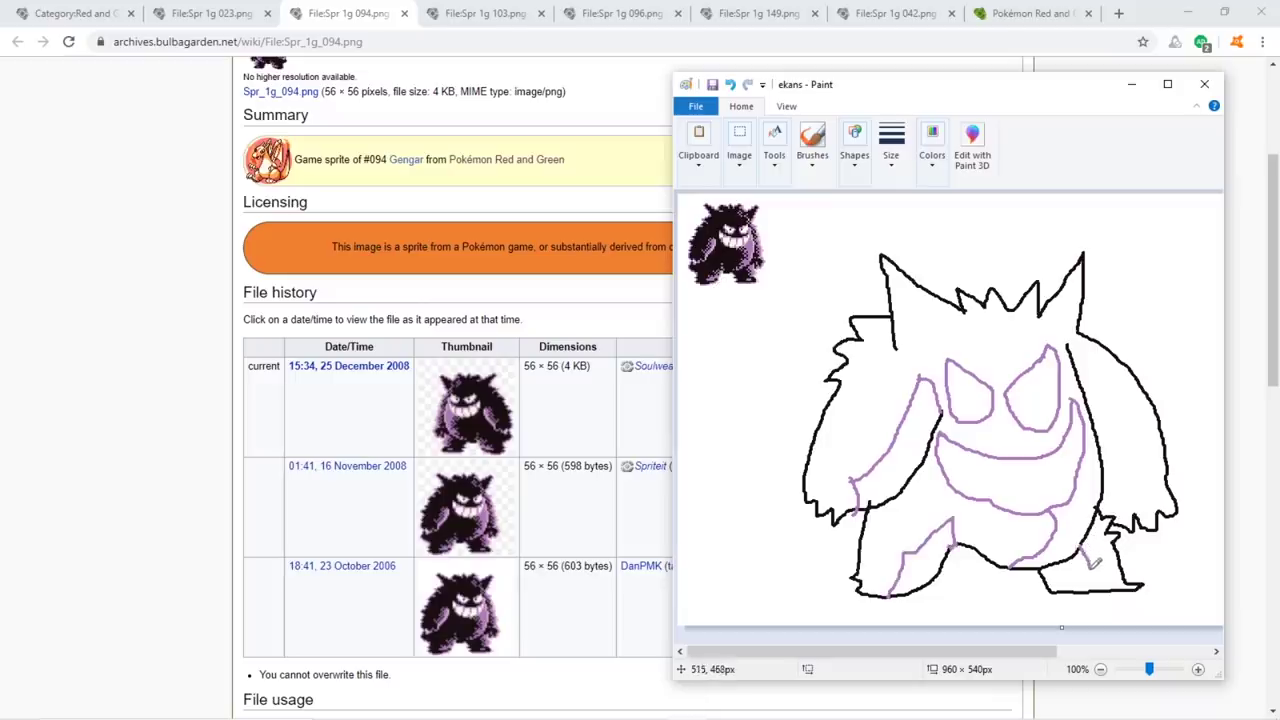
drag(1095, 563, 1101, 596)
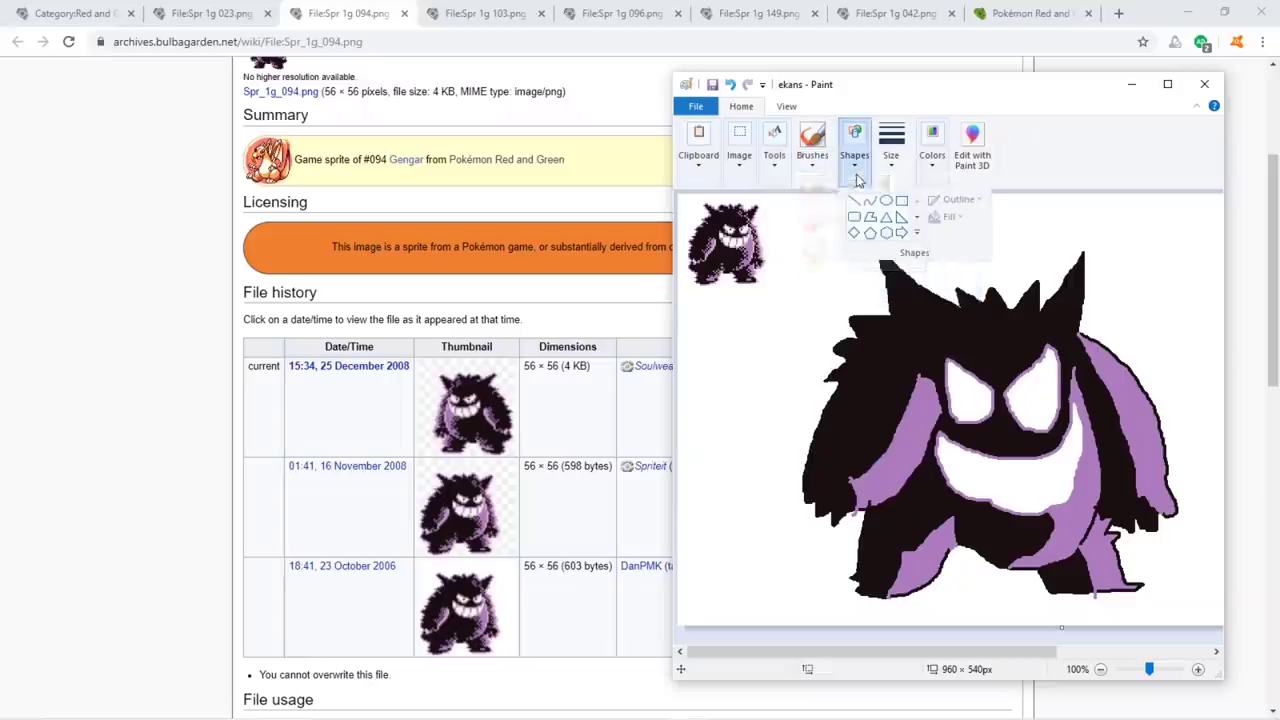
Darken the tops of Gengar's eyes into an angry brow.
drag(1030, 360, 945, 400)
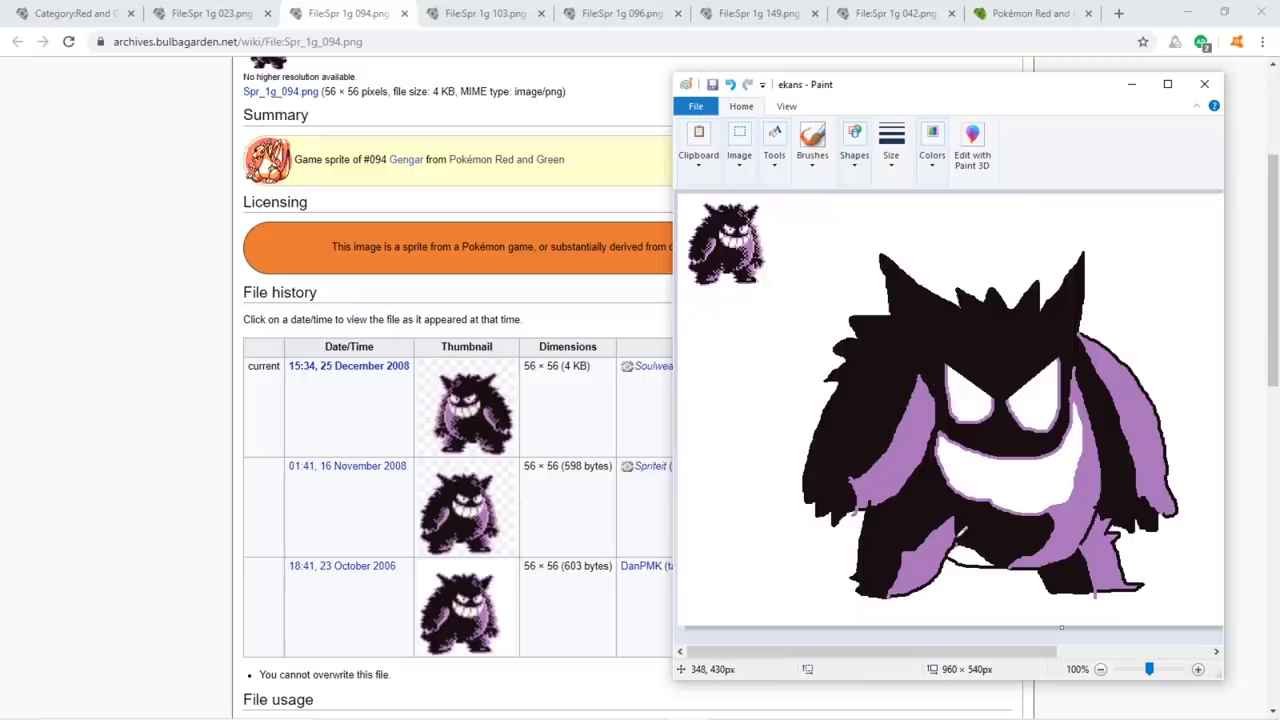
click(774, 145)
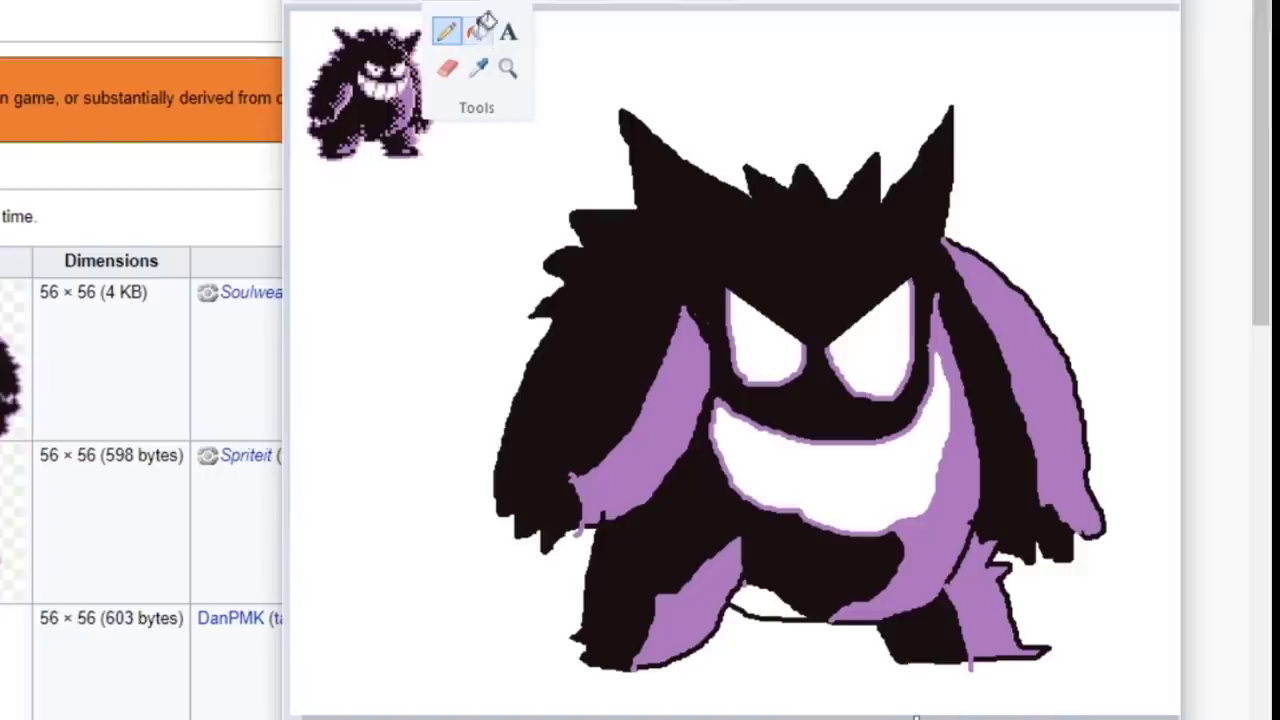
click(481, 30)
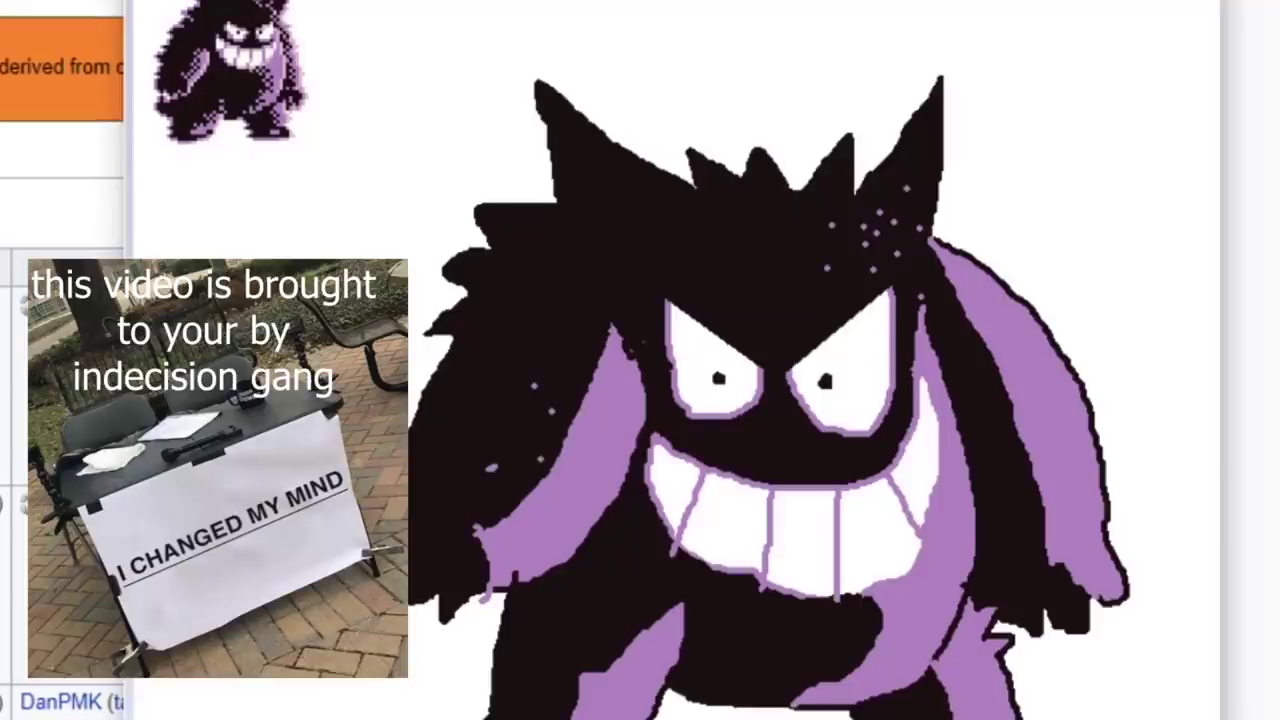
Select the whole Gengar drawing, shrink it and move it beside the original sprite.
click(739, 145)
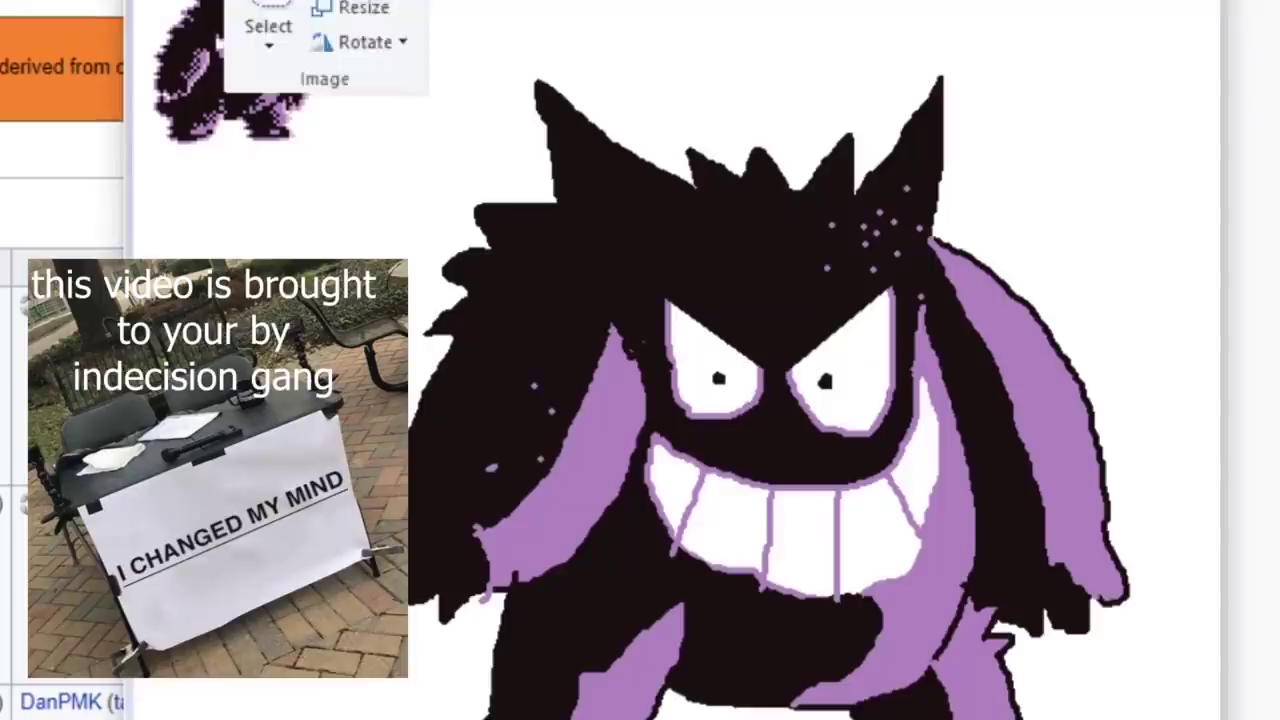
click(812, 140)
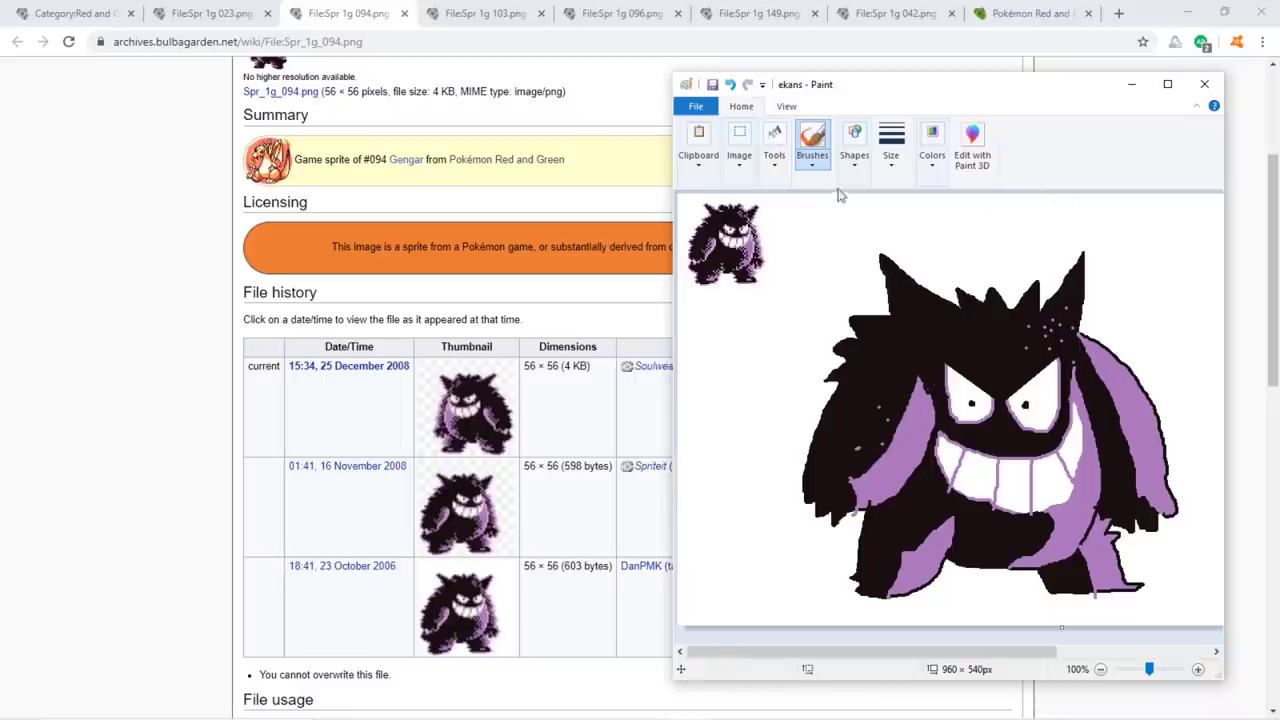
click(739, 131)
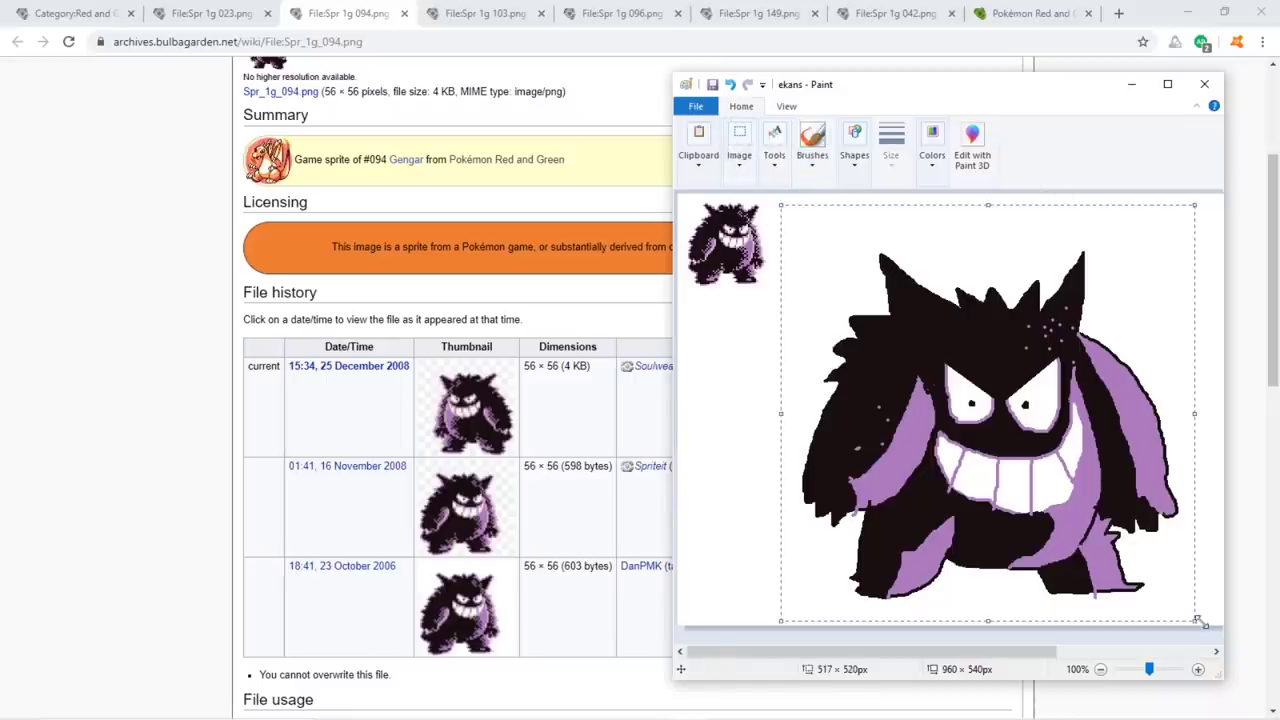
mouse_move(783, 205)
mouse_down()
mouse_move(1040, 500)
mouse_move(954, 367)
mouse_up()
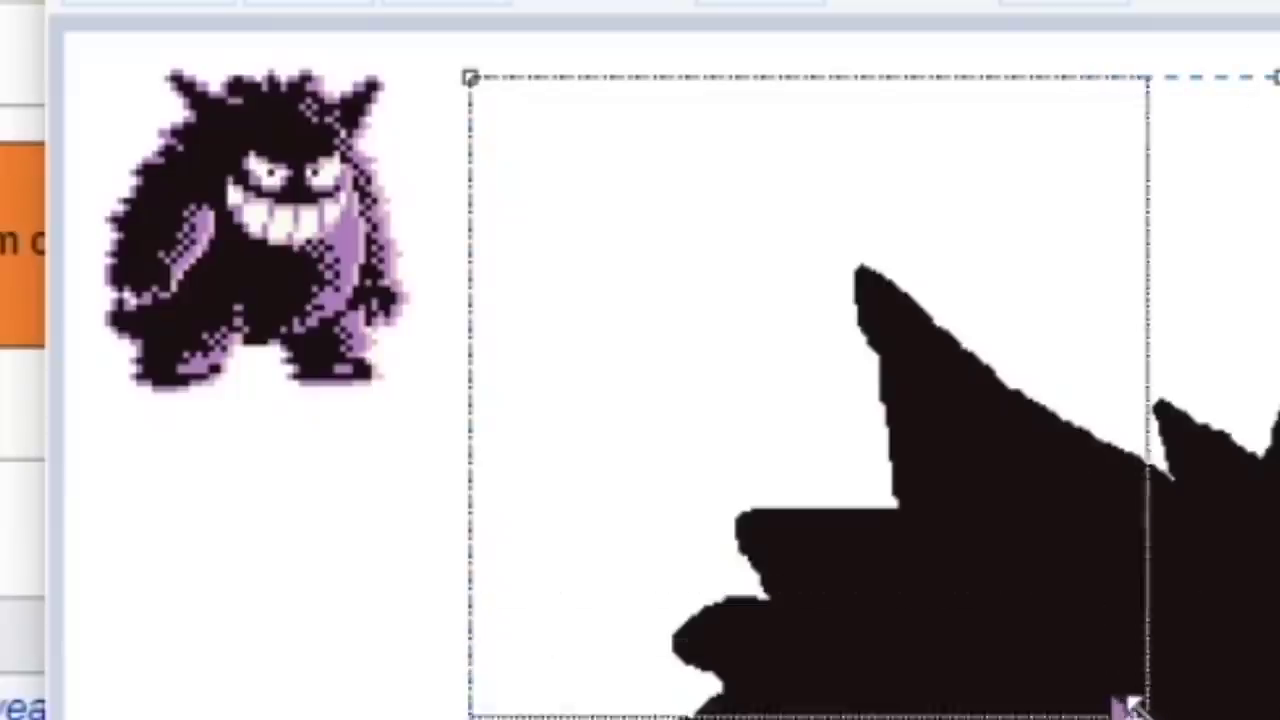
drag(1130, 706, 1160, 692)
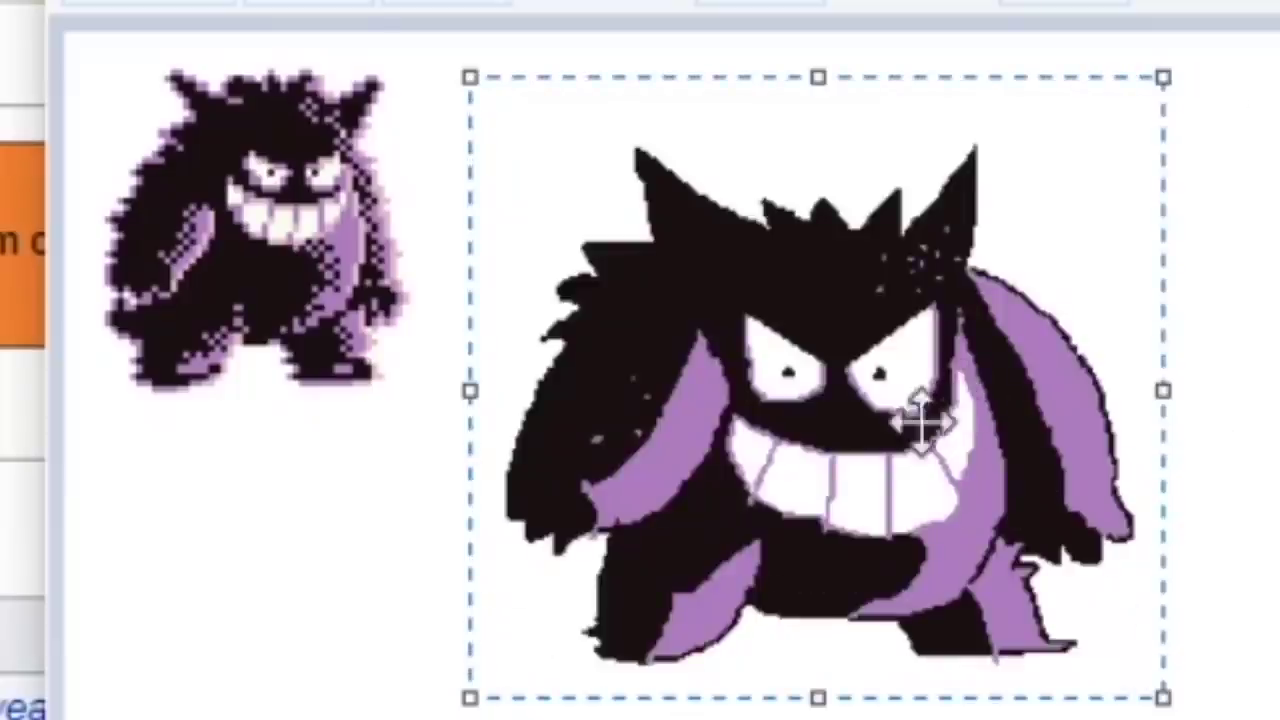
drag(923, 417, 800, 400)
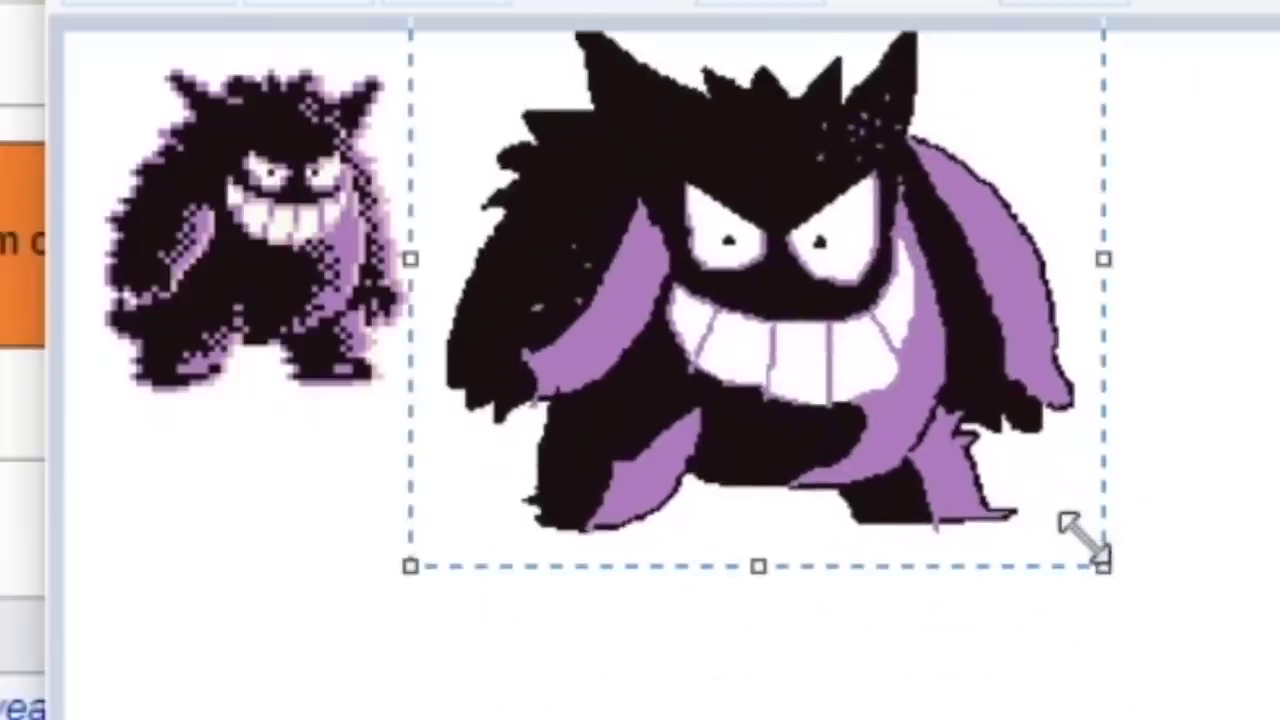
mouse_move(1100, 568)
mouse_down()
mouse_move(1062, 566)
mouse_move(943, 443)
mouse_move(891, 429)
mouse_up()
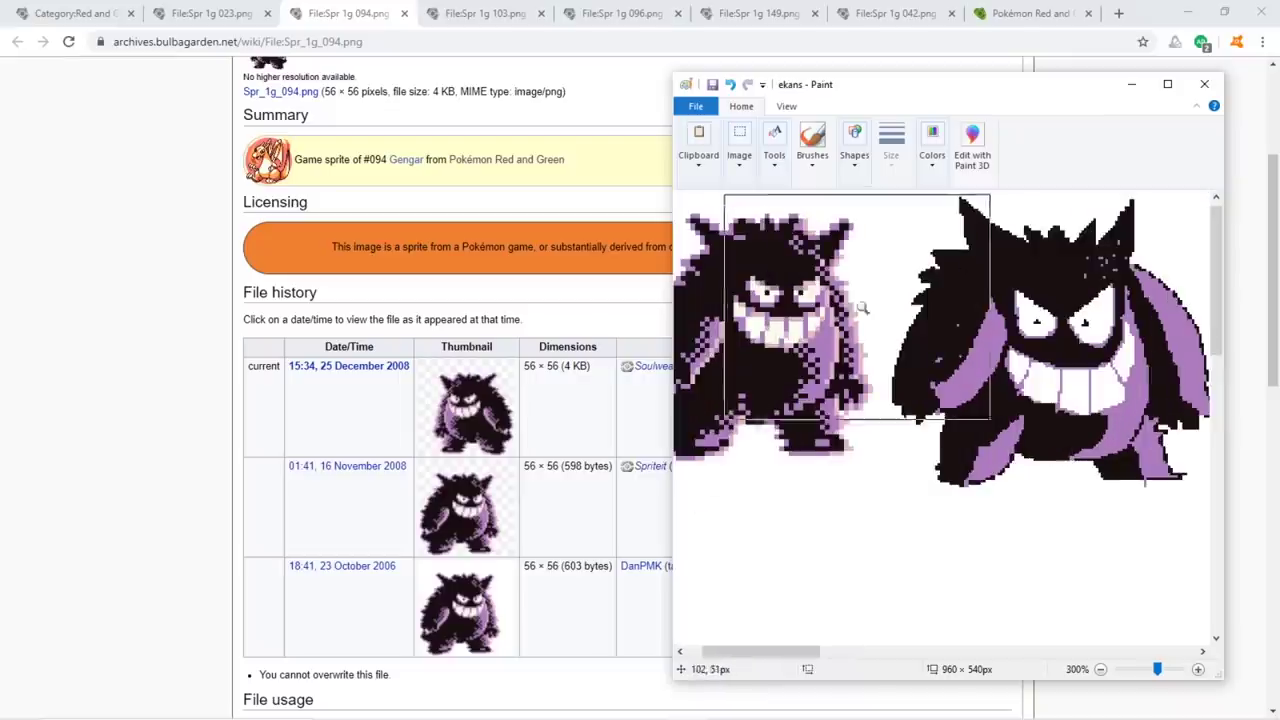
ctrl+scroll(960, 450, up, 1)
drag(751, 652, 680, 652)
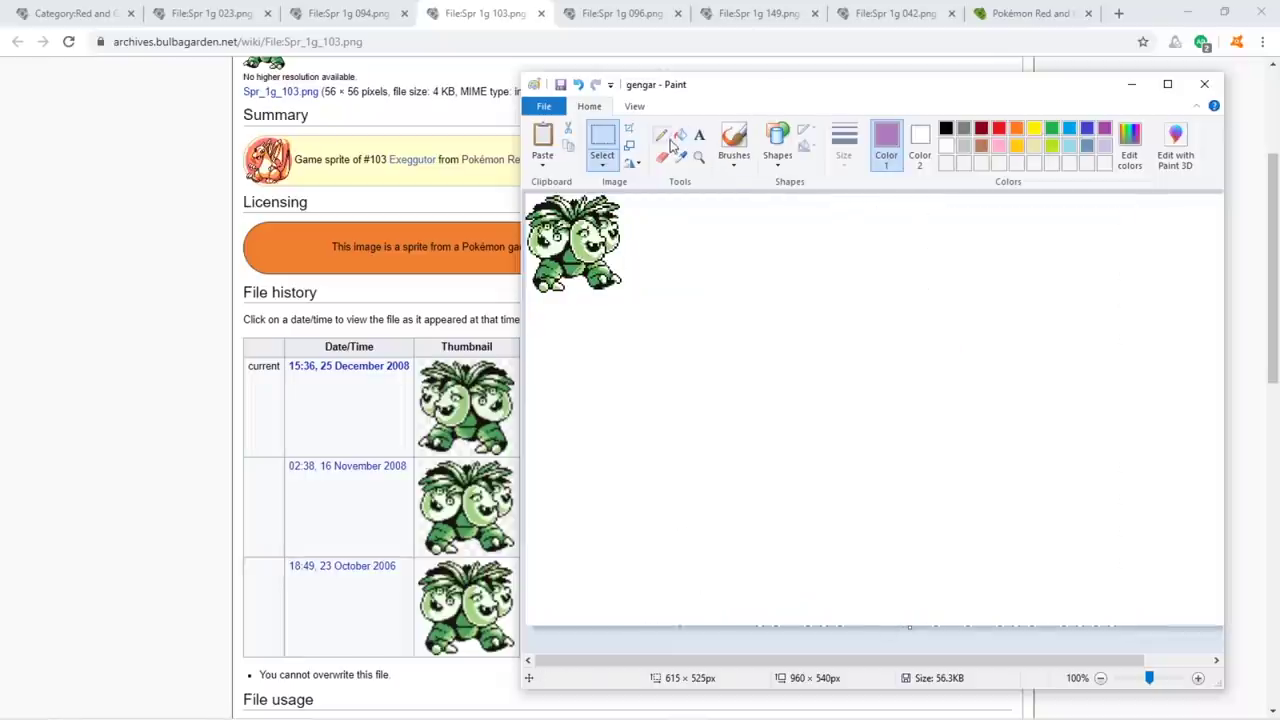
Pencil the Exeggutor head outline in the sprite's near-black colour, undoing one bad stroke.
click(661, 134)
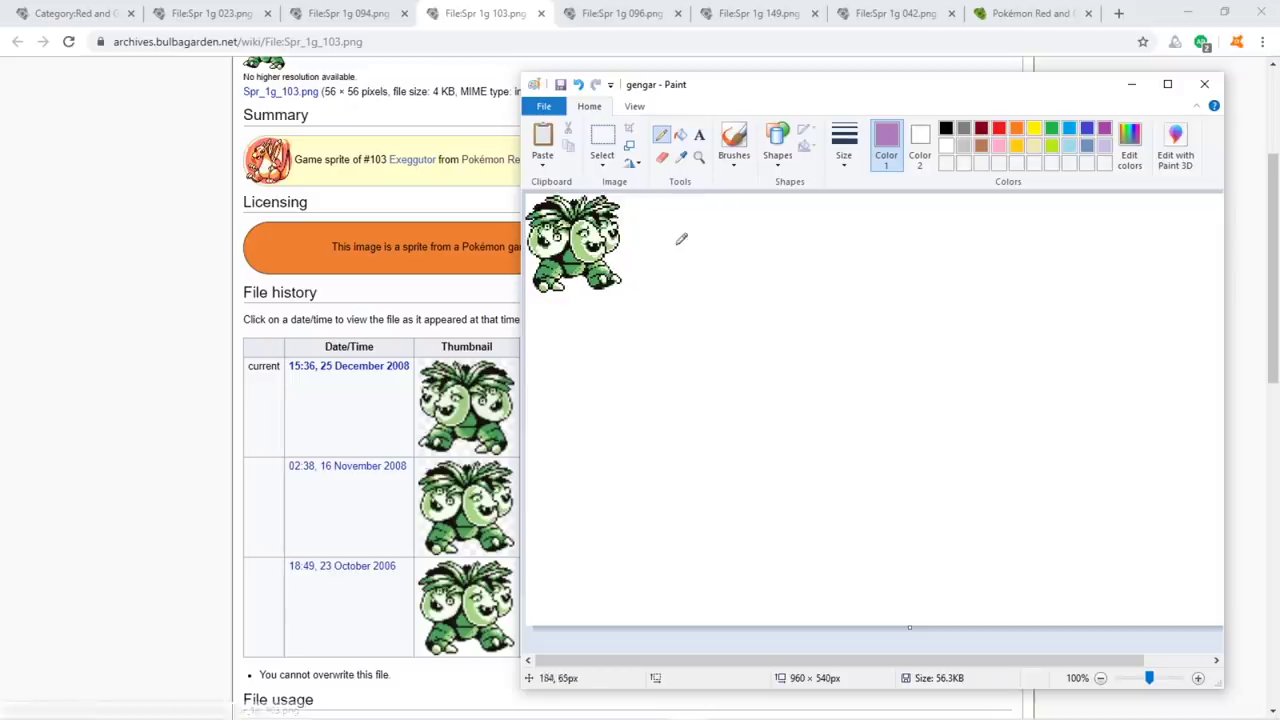
click(680, 156)
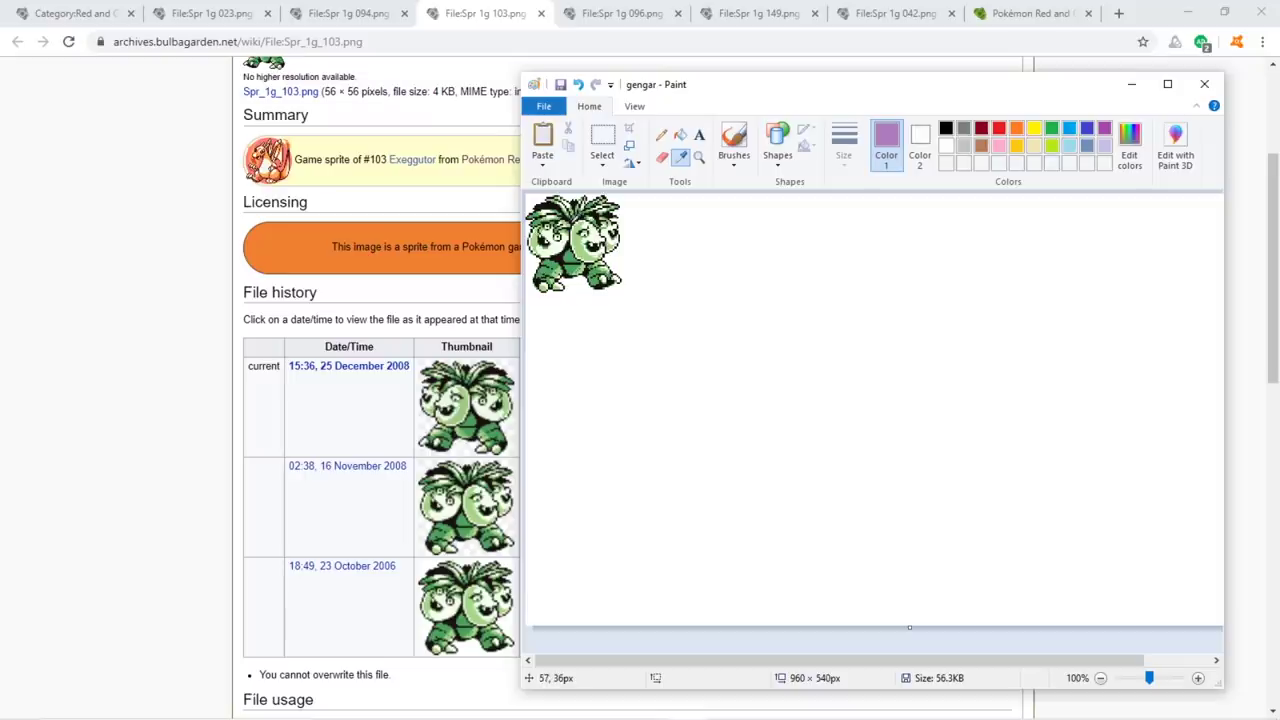
click(583, 232)
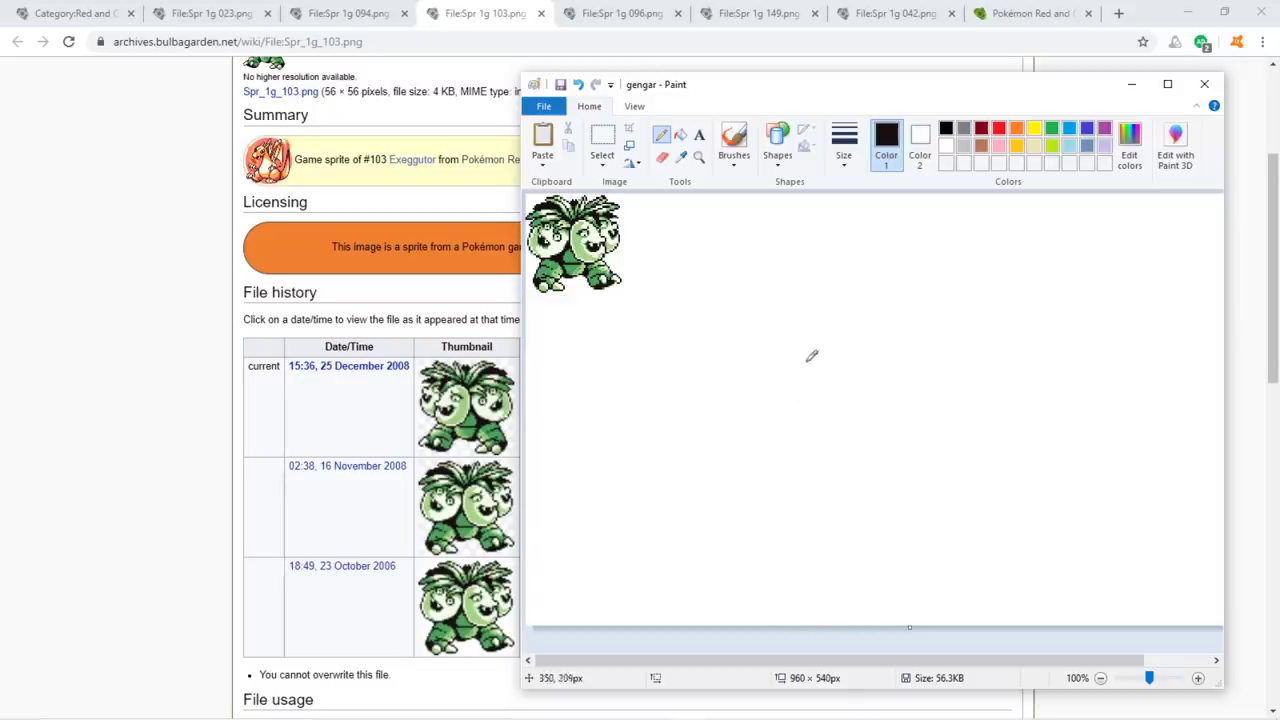
mouse_move(879, 343)
mouse_down()
mouse_move(876, 266)
mouse_move(1049, 378)
mouse_move(962, 396)
mouse_move(967, 450)
mouse_move(1019, 434)
mouse_move(1030, 381)
mouse_move(1049, 384)
mouse_move(1037, 389)
mouse_move(1053, 444)
mouse_move(1029, 475)
mouse_move(946, 481)
mouse_move(898, 431)
mouse_move(871, 342)
mouse_up()
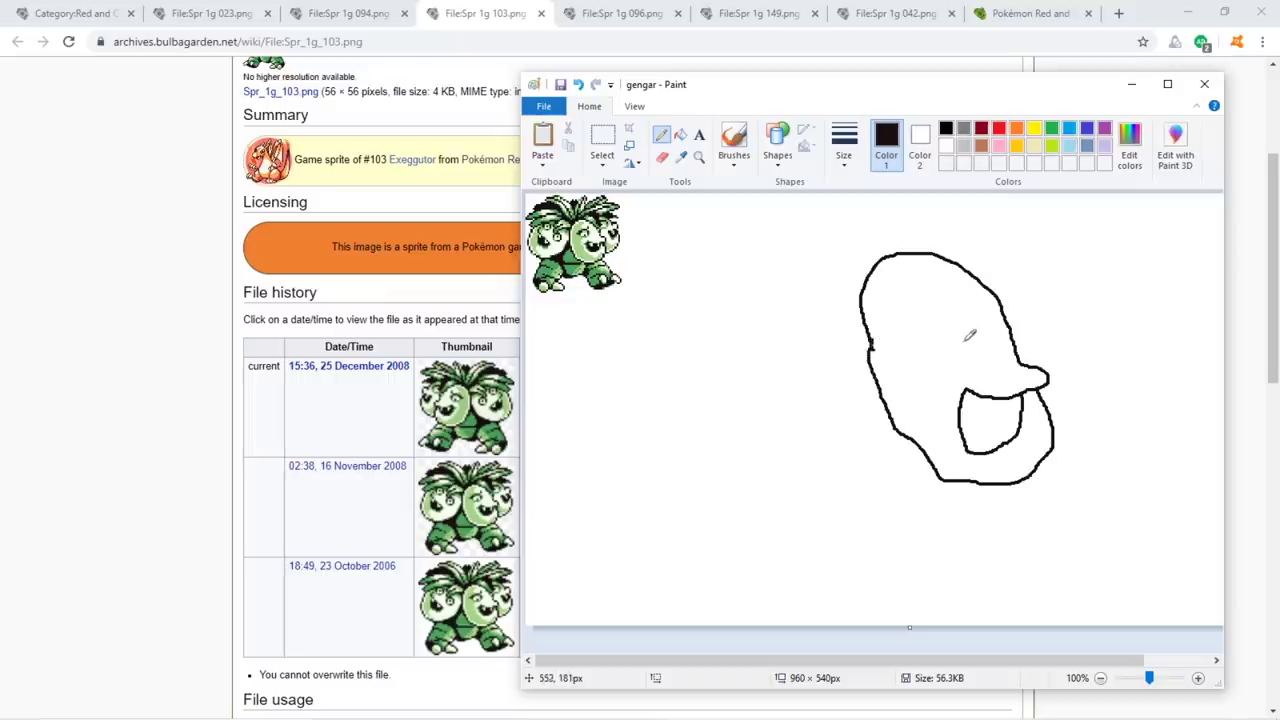
key(ctrl+z)
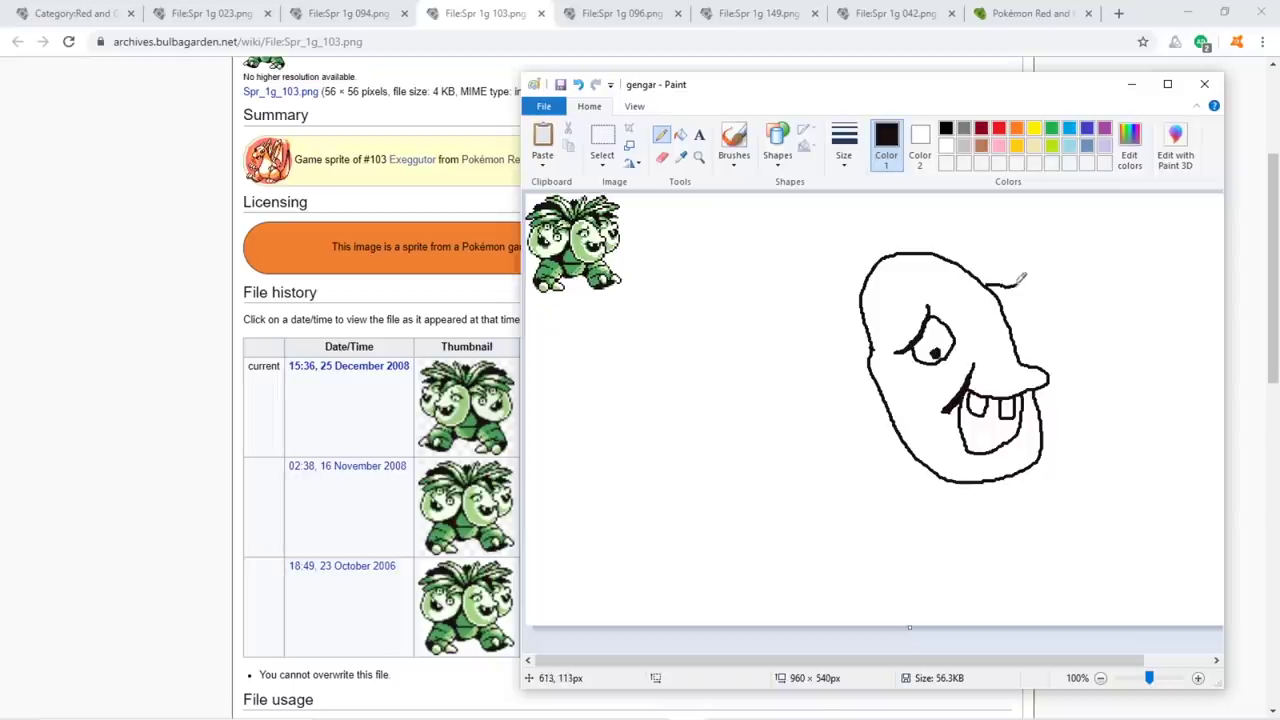
drag(814, 193, 911, 212)
drag(1040, 297, 956, 246)
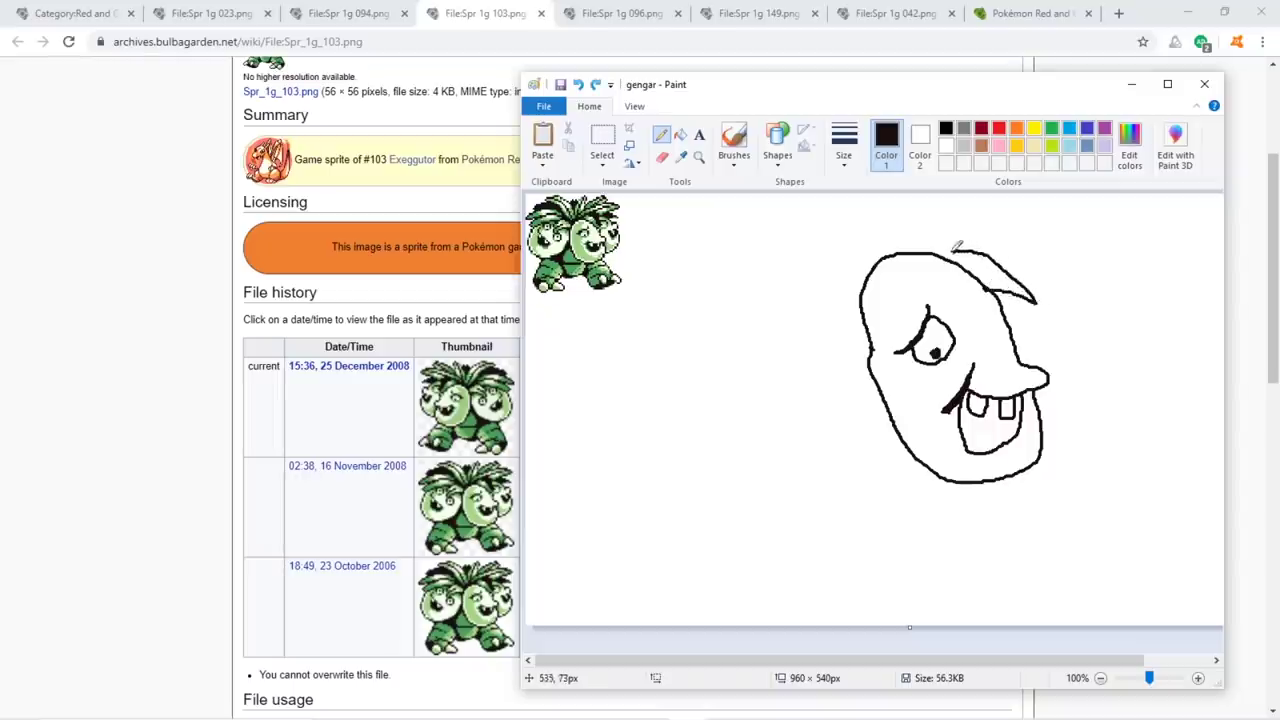
Undo the stray stroke at the head's top right and select the Exeggutor face drawing.
key(ctrl+z)
click(602, 140)
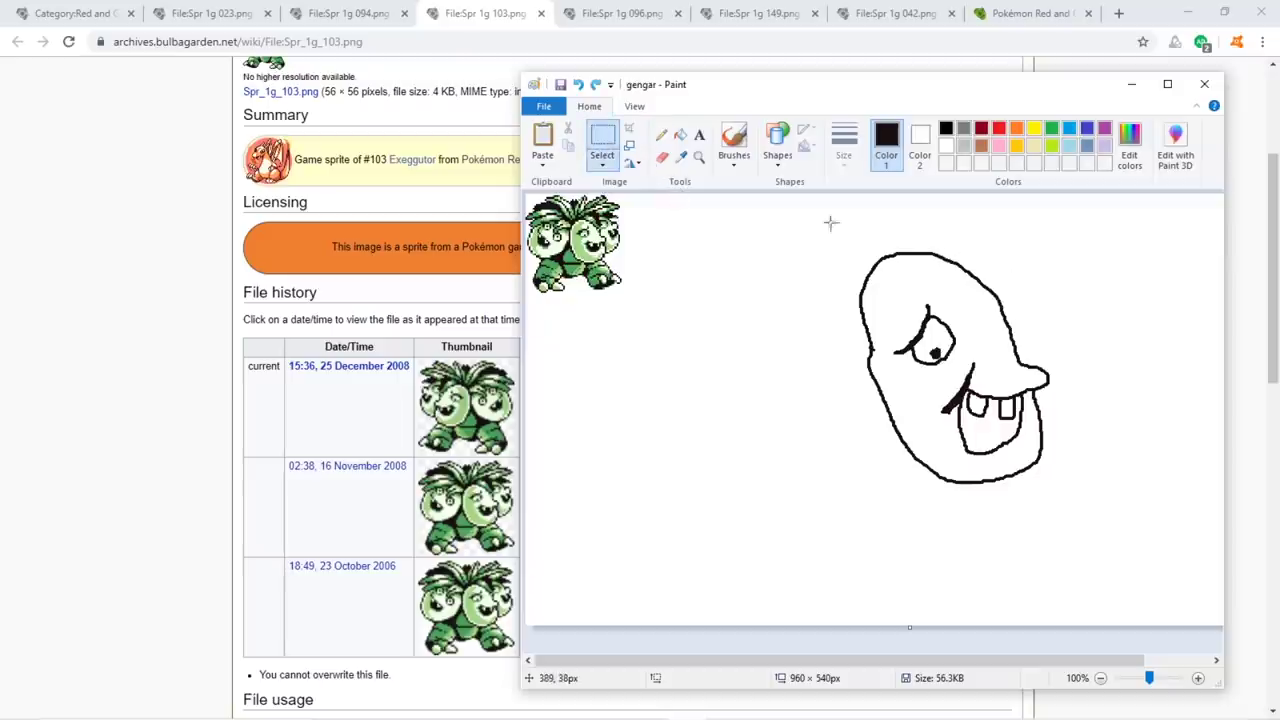
mouse_move(817, 222)
mouse_down()
mouse_move(1114, 514)
mouse_move(1051, 451)
mouse_up()
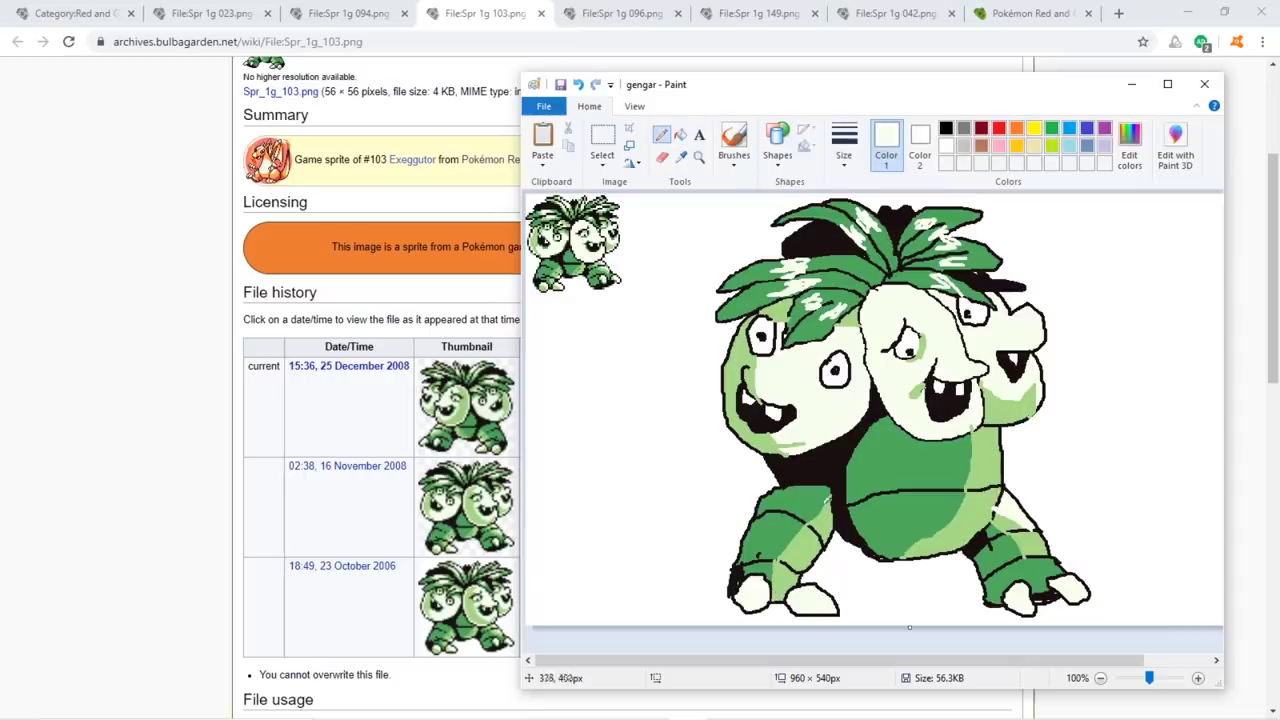
click(680, 134)
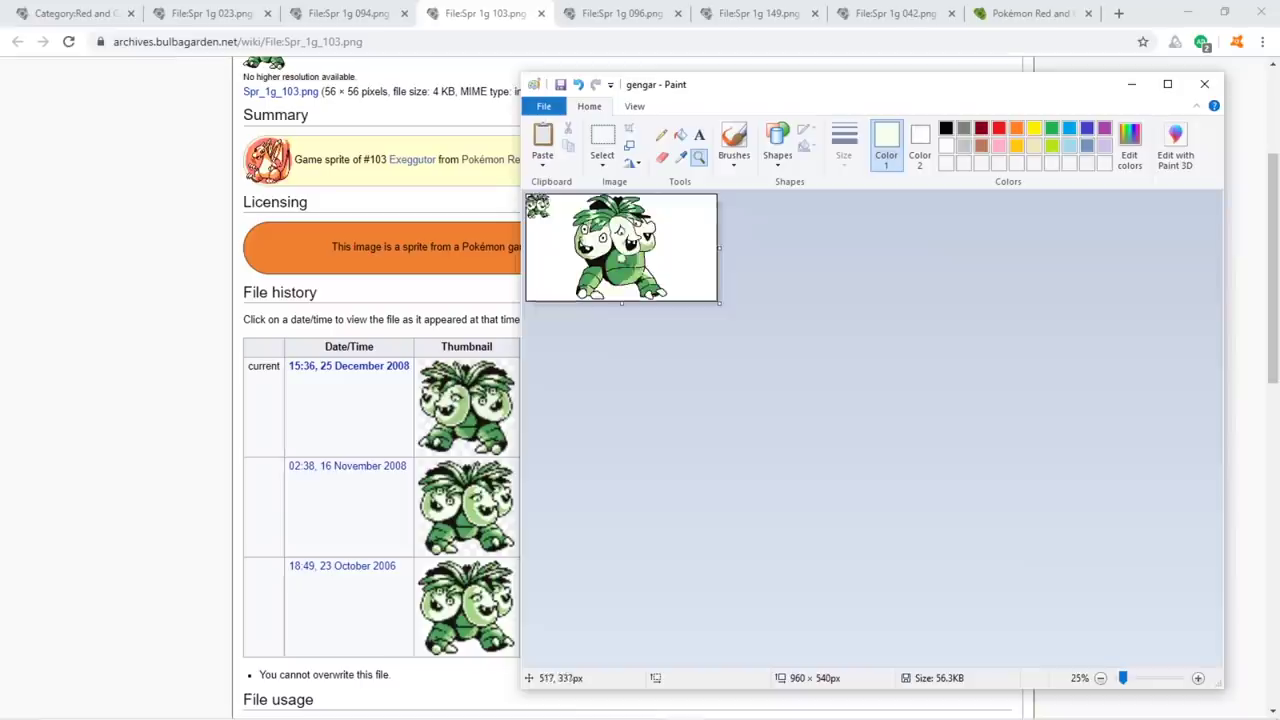
Reselect the large Exeggutor drawing and shrink it beside the original sprite.
right_click(630, 250)
click(630, 250)
click(630, 250)
click(630, 250)
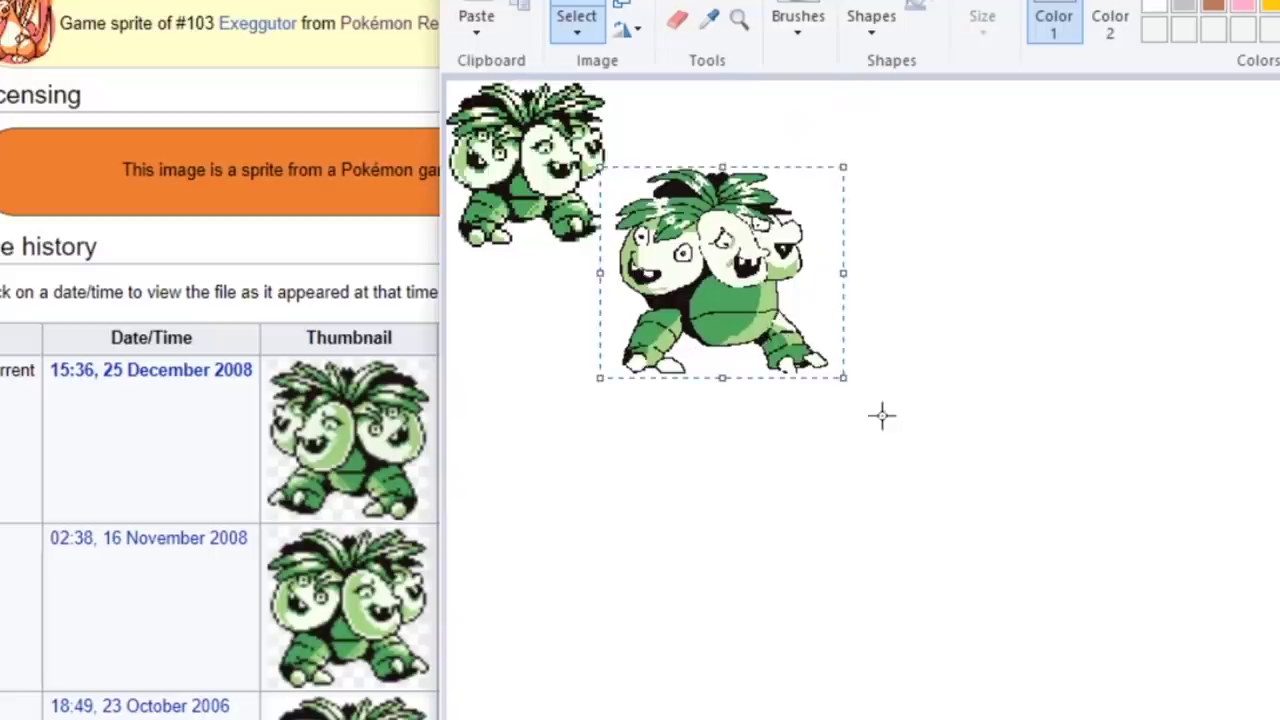
click(782, 392)
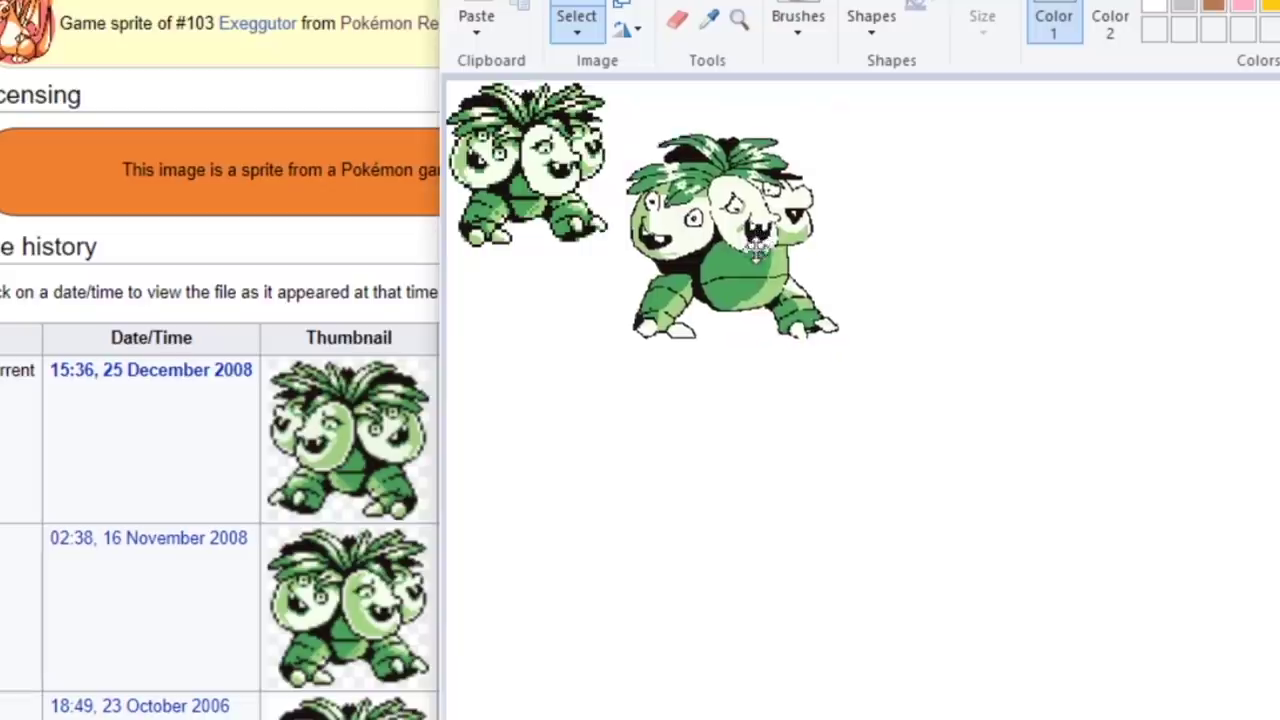
drag(757, 245, 764, 209)
drag(851, 309, 815, 286)
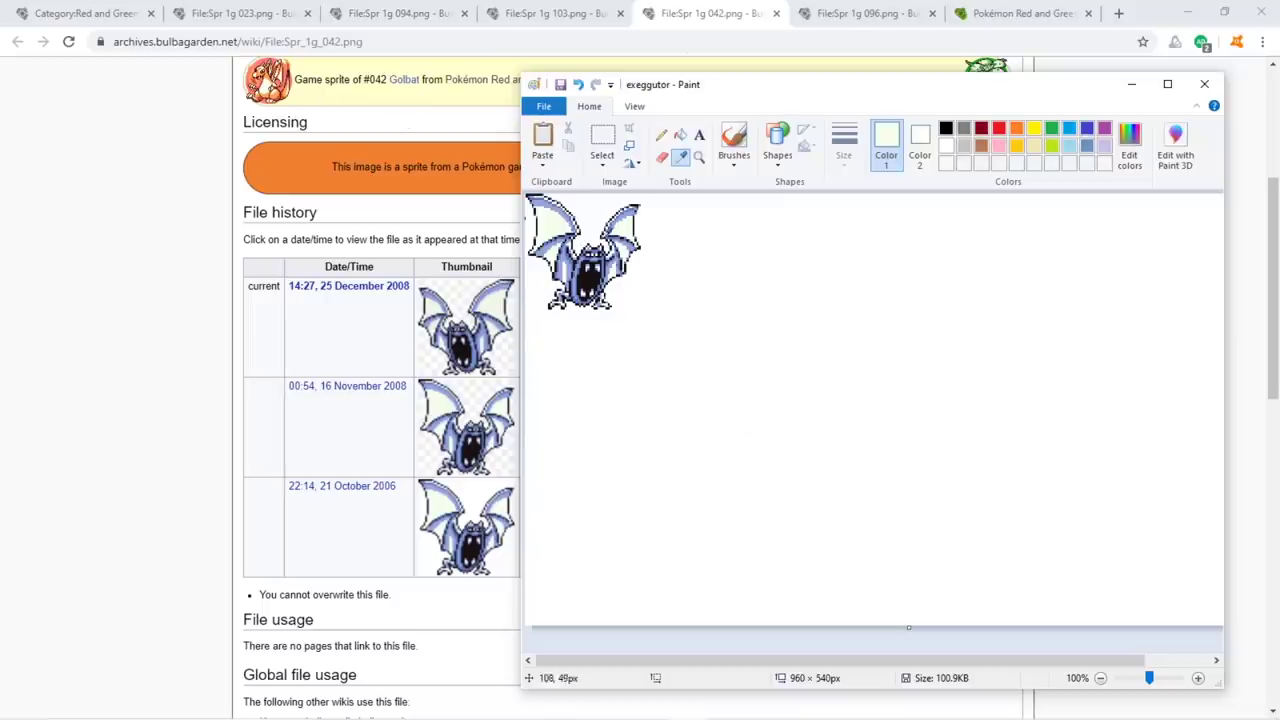
Draw the Golbat's body outline with two ears in black pencil.
click(592, 271)
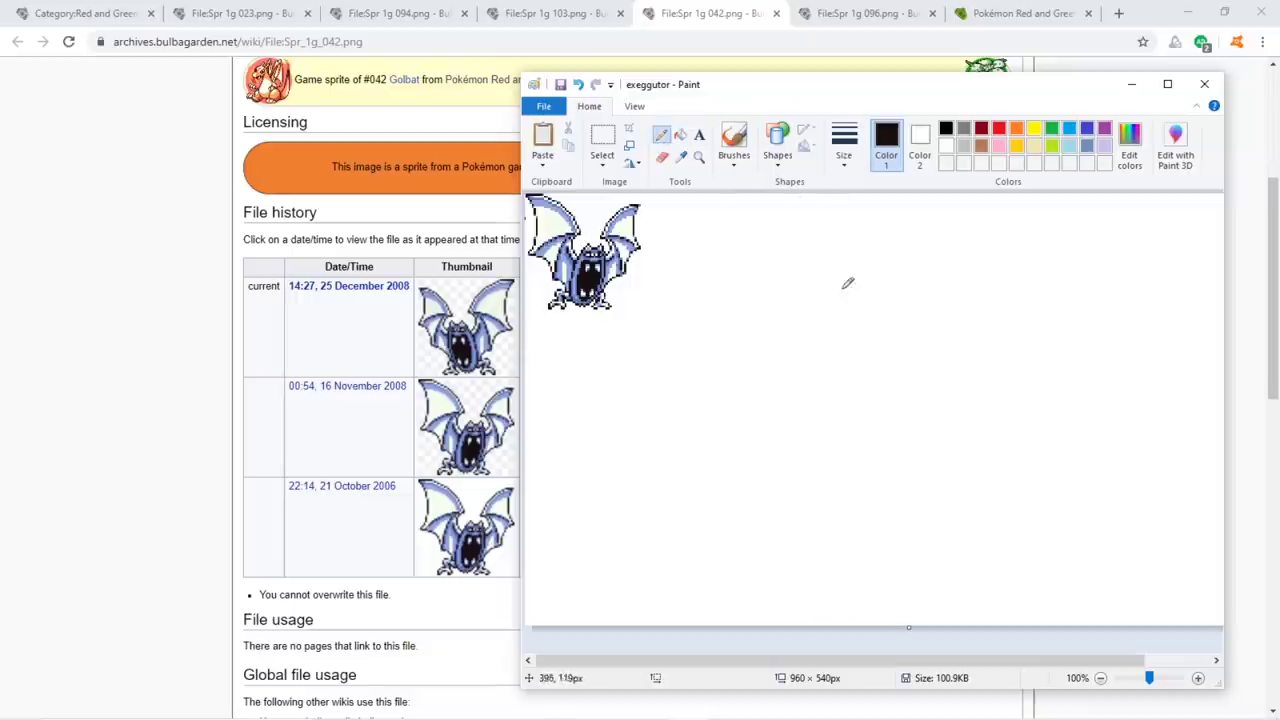
drag(841, 288, 992, 481)
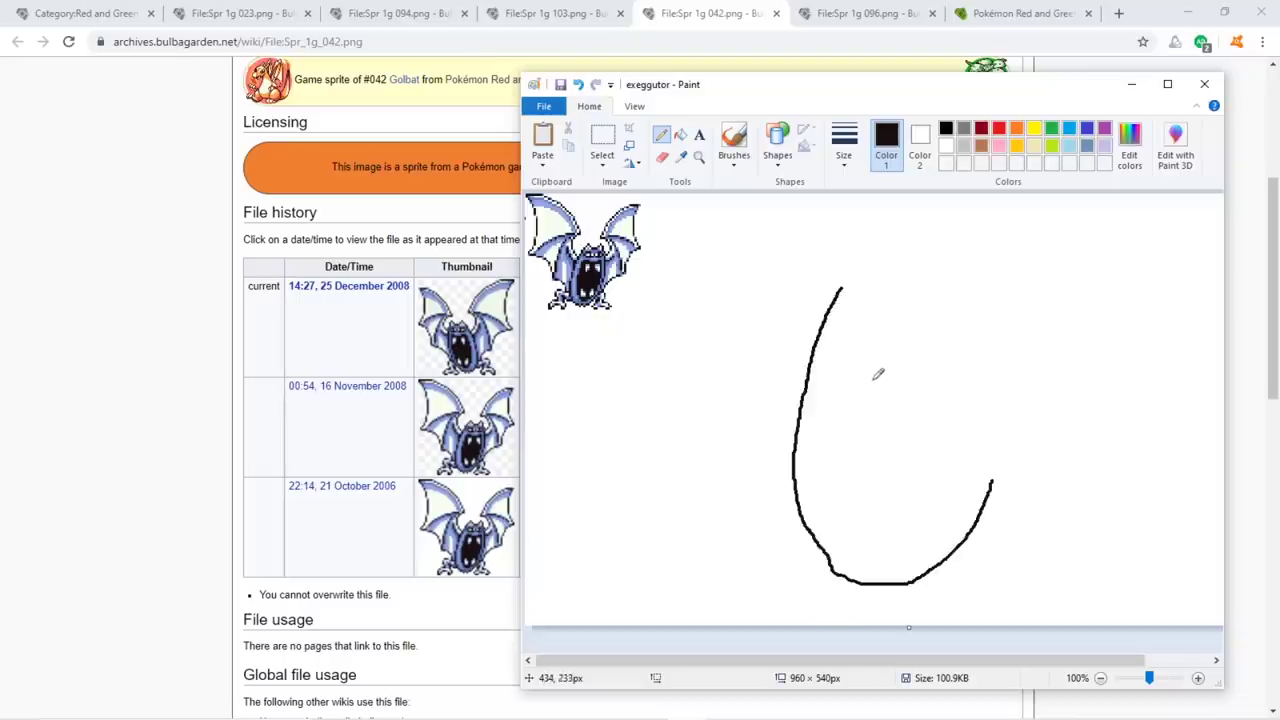
key(ctrl+z)
mouse_move(832, 283)
mouse_down()
mouse_move(806, 393)
mouse_move(812, 484)
mouse_move(853, 538)
mouse_move(874, 539)
mouse_move(924, 511)
mouse_move(957, 459)
mouse_move(973, 327)
mouse_move(958, 208)
mouse_up()
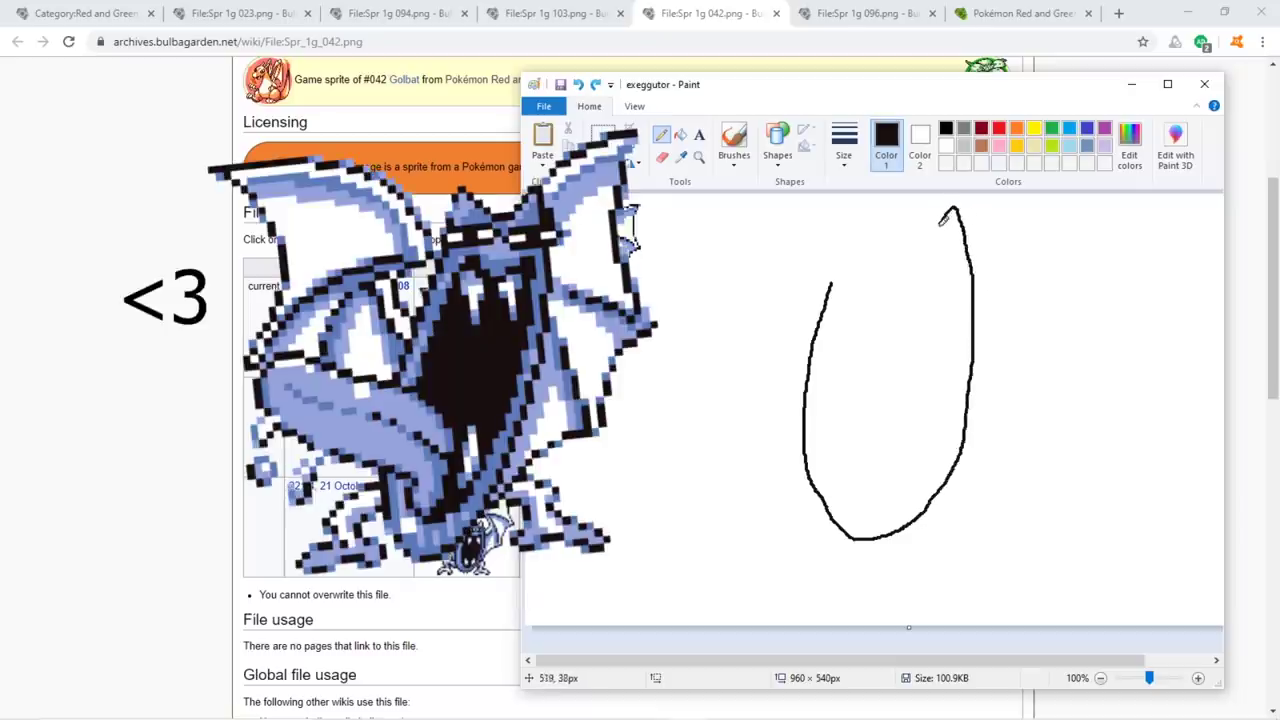
drag(886, 233, 871, 209)
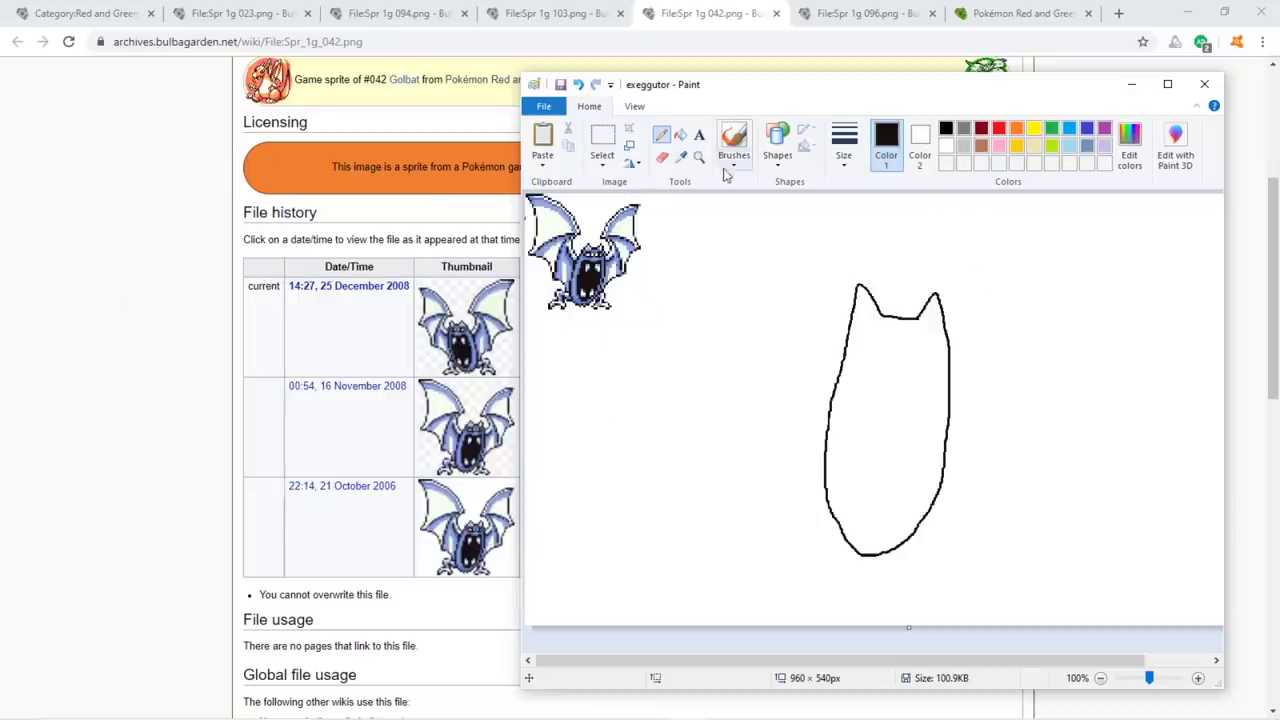
Magnify the Golbat sprite for reference and draw the mouth line, two fangs and lower teeth.
click(699, 157)
click(641, 299)
click(643, 301)
click(645, 303)
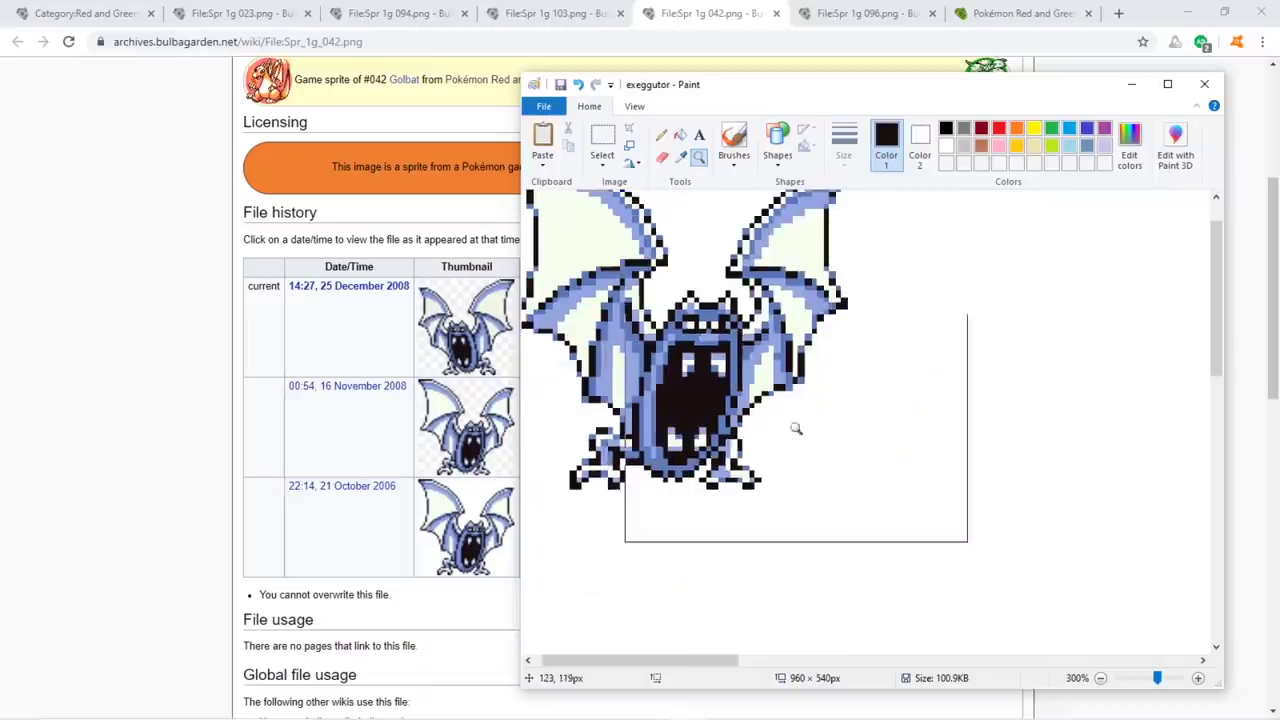
mouse_move(842, 383)
mouse_down()
mouse_move(842, 498)
mouse_move(883, 530)
mouse_up()
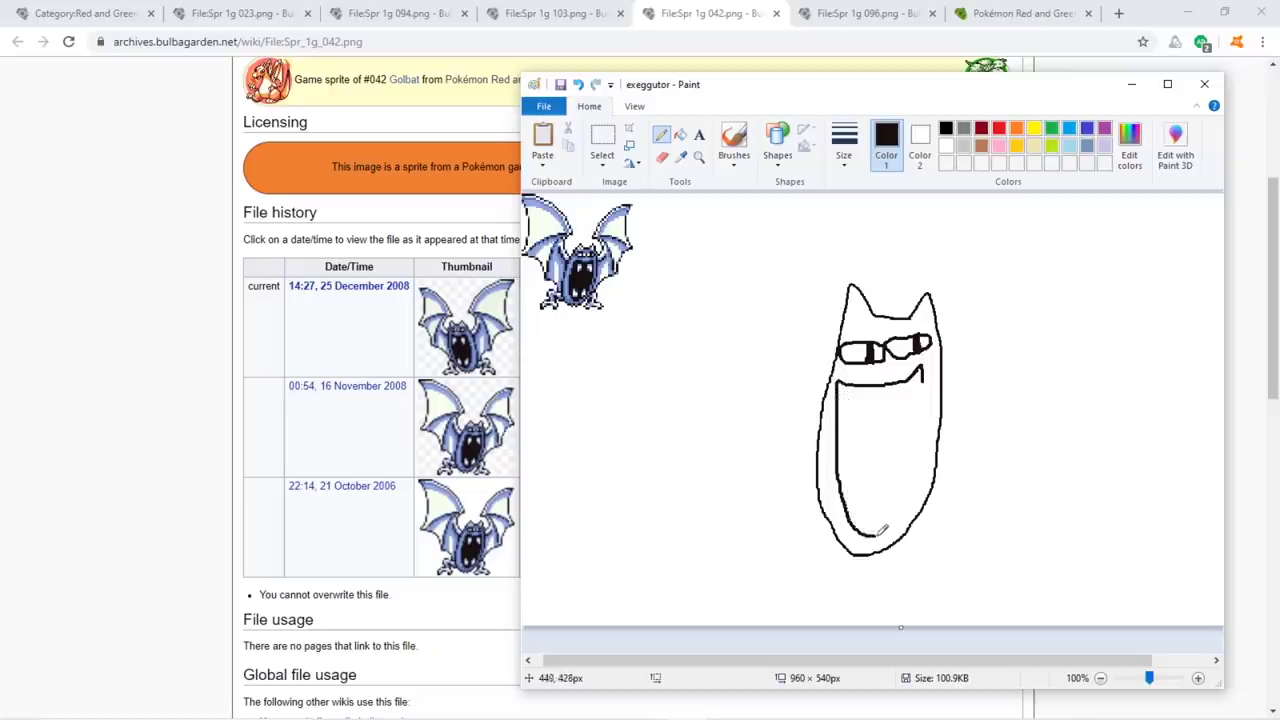
mouse_move(897, 383)
mouse_down()
mouse_move(903, 410)
mouse_move(912, 378)
mouse_move(882, 412)
mouse_up()
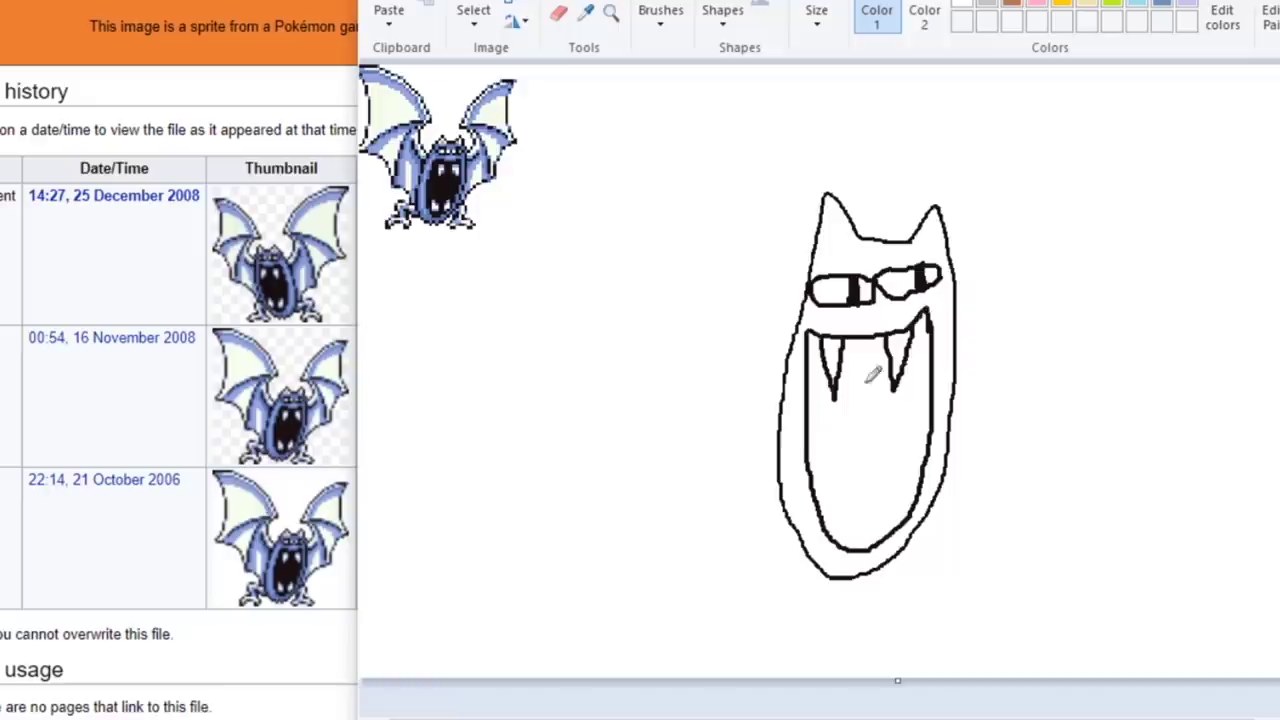
drag(838, 531, 897, 534)
Outline the left wing from the ear and draw the feet below the body.
mouse_move(812, 294)
mouse_down()
mouse_move(752, 267)
mouse_move(751, 180)
mouse_up()
mouse_move(872, 276)
mouse_down()
mouse_move(898, 248)
mouse_move(882, 226)
mouse_move(789, 206)
mouse_move(706, 214)
mouse_move(691, 233)
mouse_move(760, 380)
mouse_move(748, 404)
mouse_up()
key(ctrl+z)
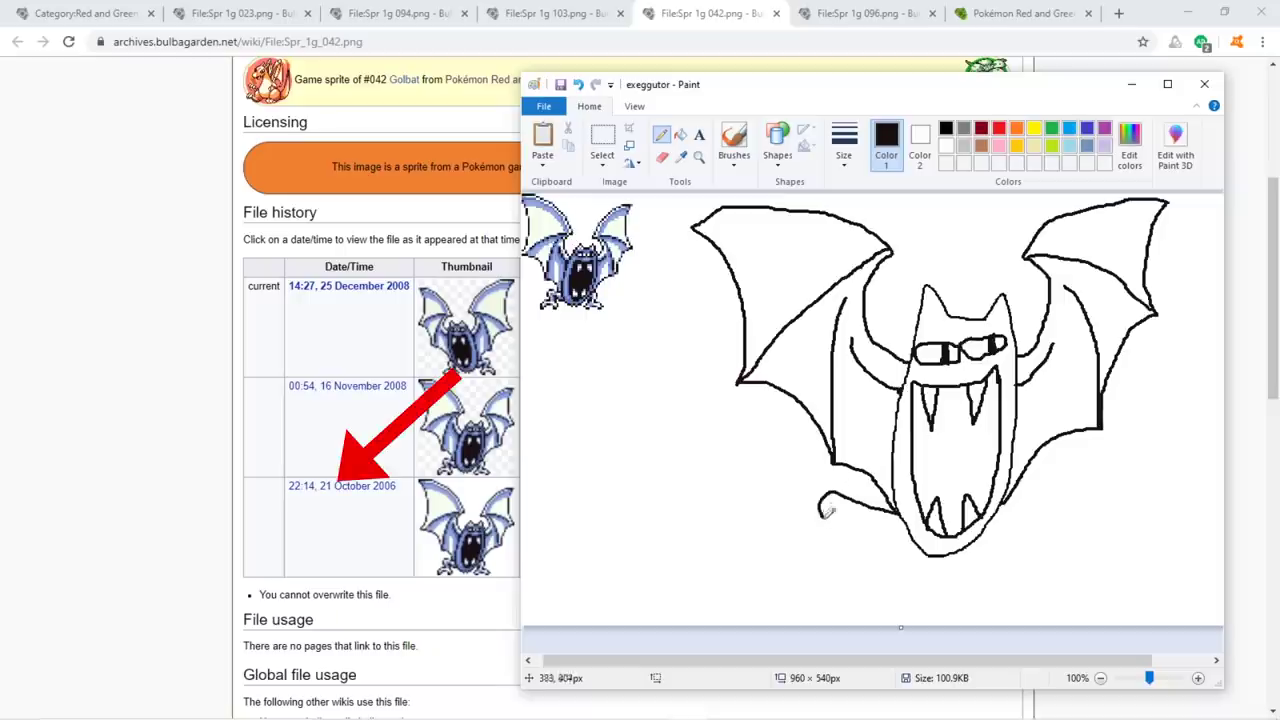
mouse_move(827, 510)
mouse_down()
mouse_move(848, 550)
mouse_move(864, 540)
mouse_move(922, 566)
mouse_up()
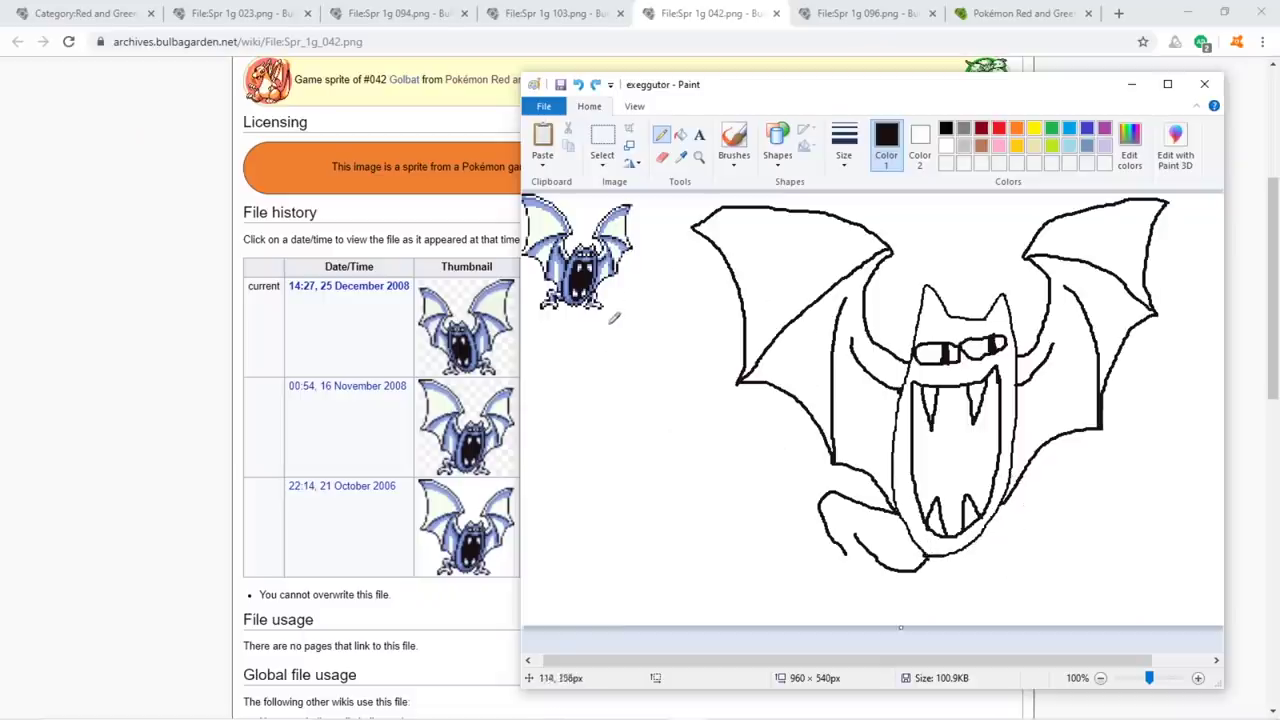
mouse_move(964, 576)
mouse_down()
mouse_move(1018, 556)
mouse_move(1072, 574)
mouse_up()
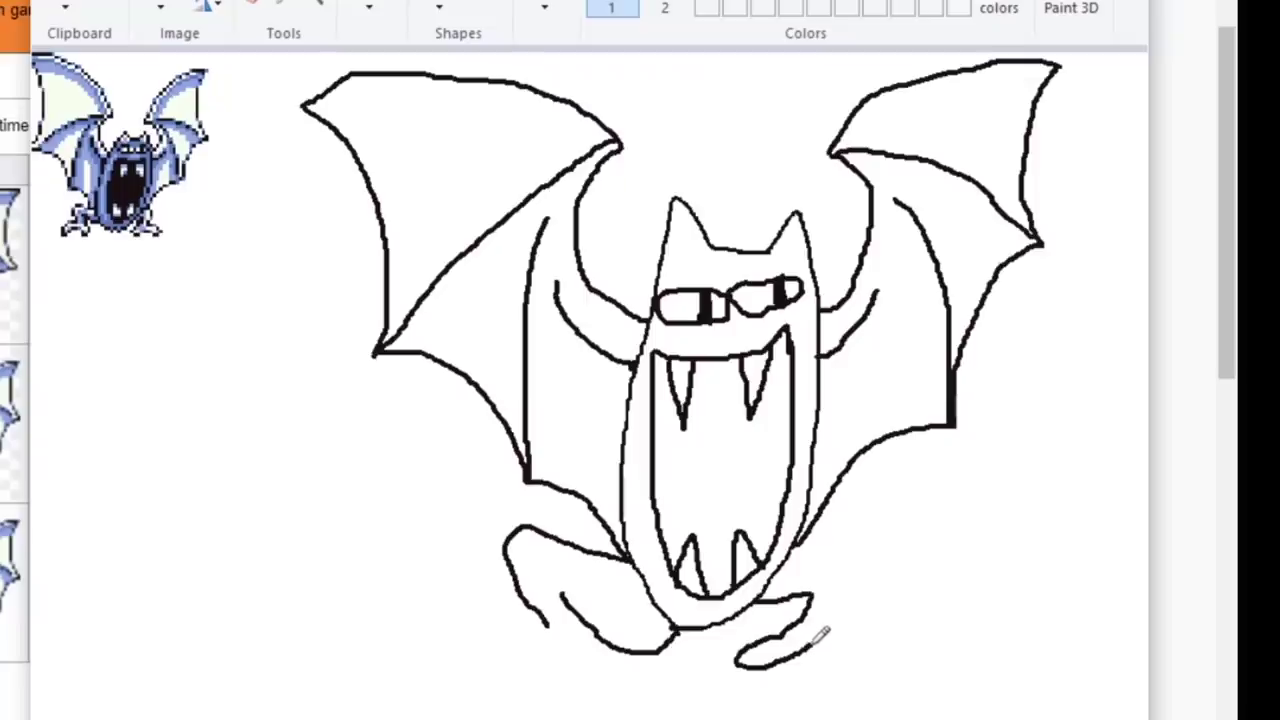
mouse_move(900, 664)
mouse_down()
mouse_move(918, 652)
mouse_move(830, 610)
mouse_up()
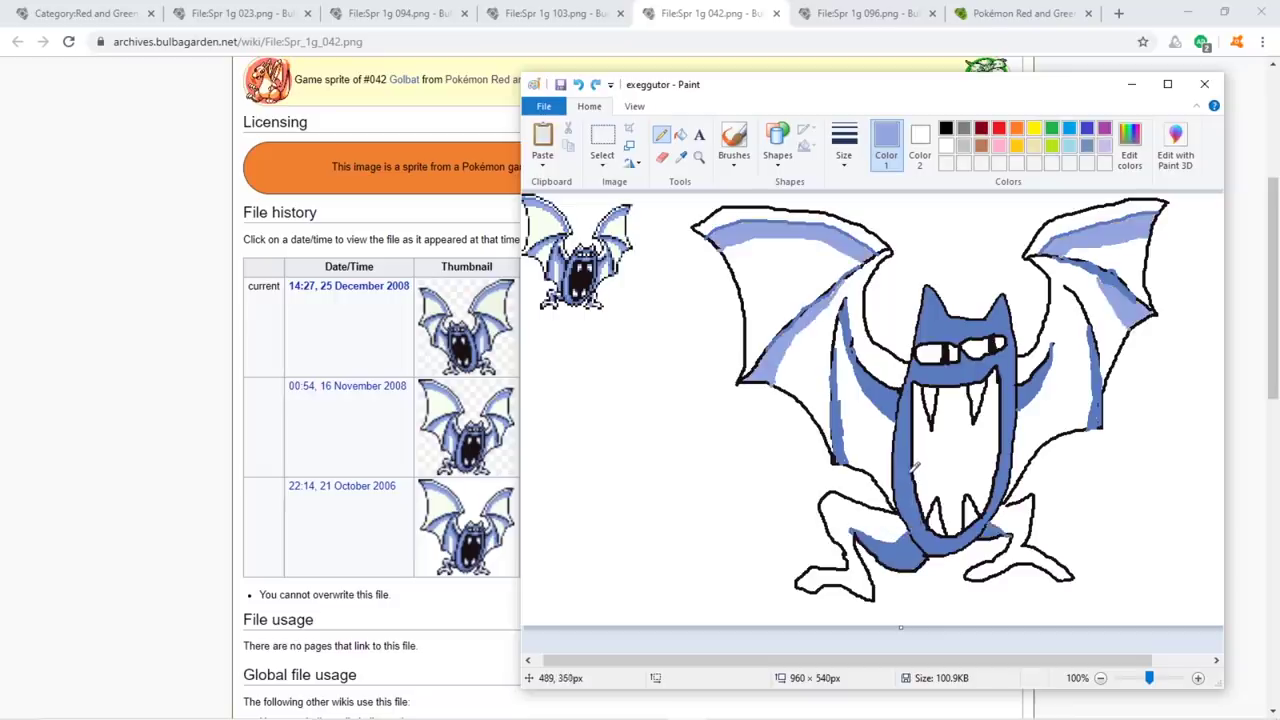
Shade the Golbat's lower body and ear edge light blue, then shrink it to 222×187 px at upper left.
mouse_move(903, 500)
mouse_down()
mouse_move(926, 536)
mouse_move(915, 480)
mouse_up()
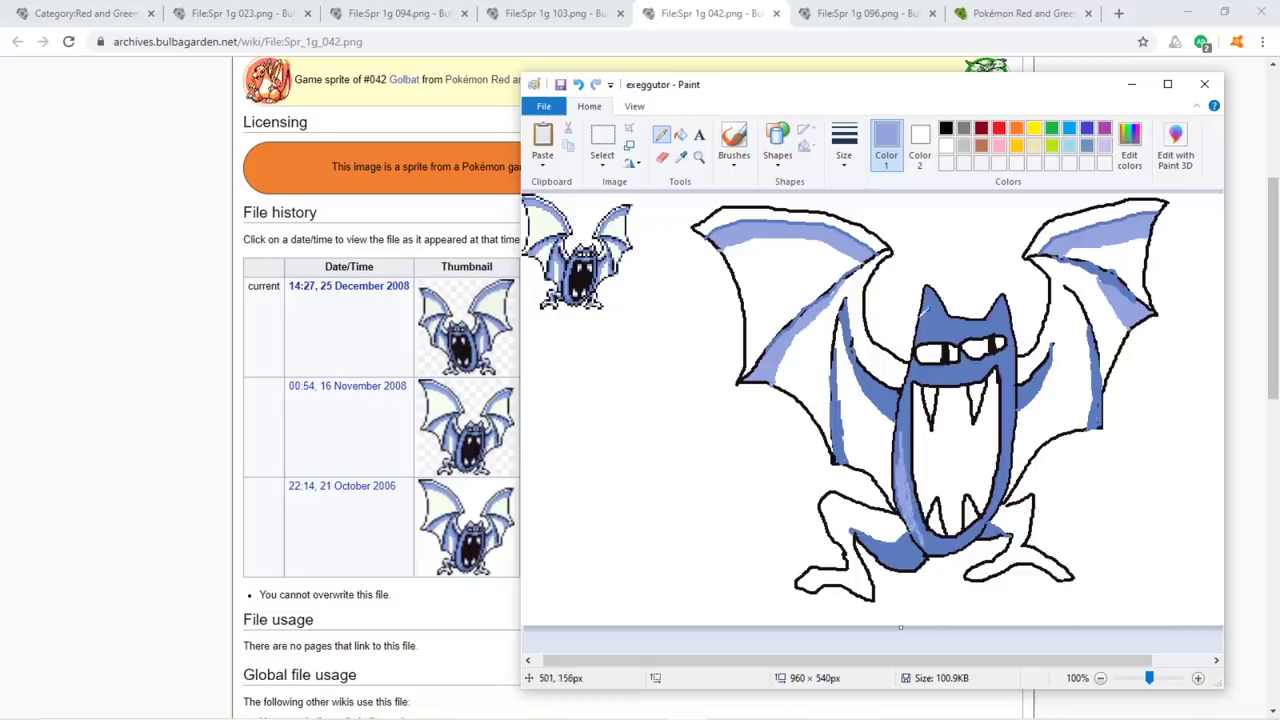
mouse_move(918, 328)
mouse_down()
mouse_move(936, 290)
mouse_move(934, 320)
mouse_up()
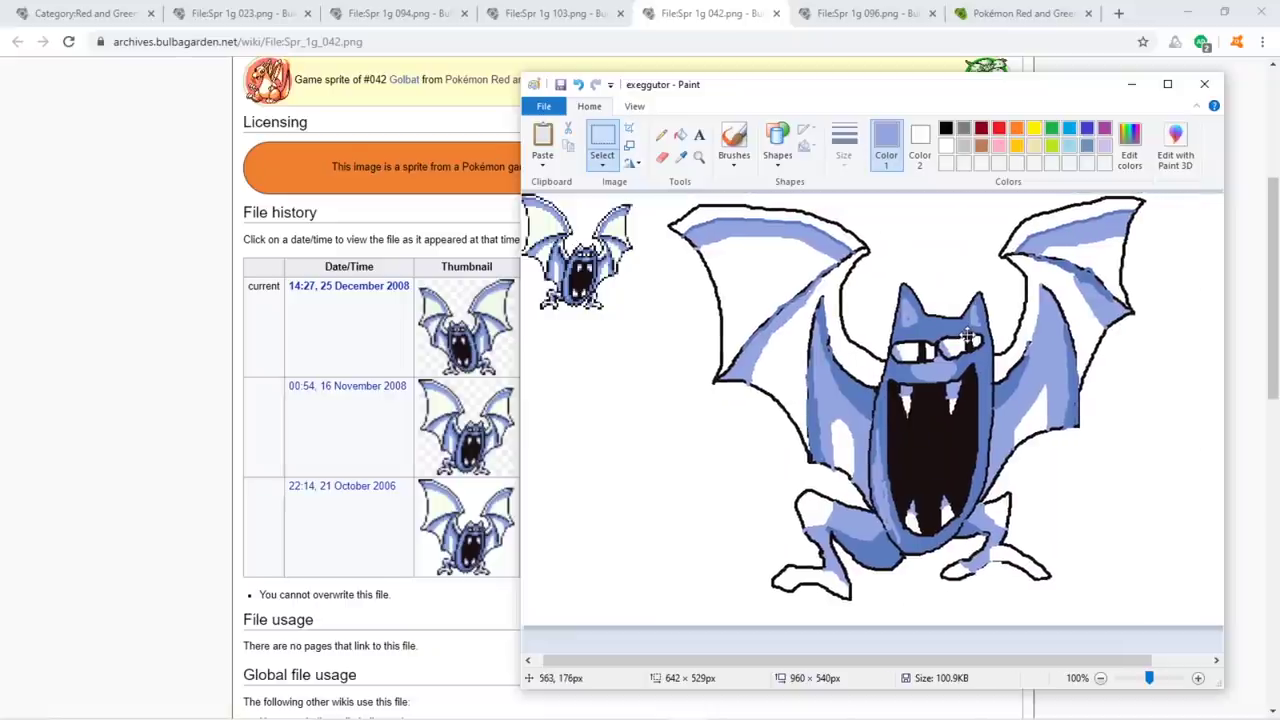
drag(967, 337, 986, 337)
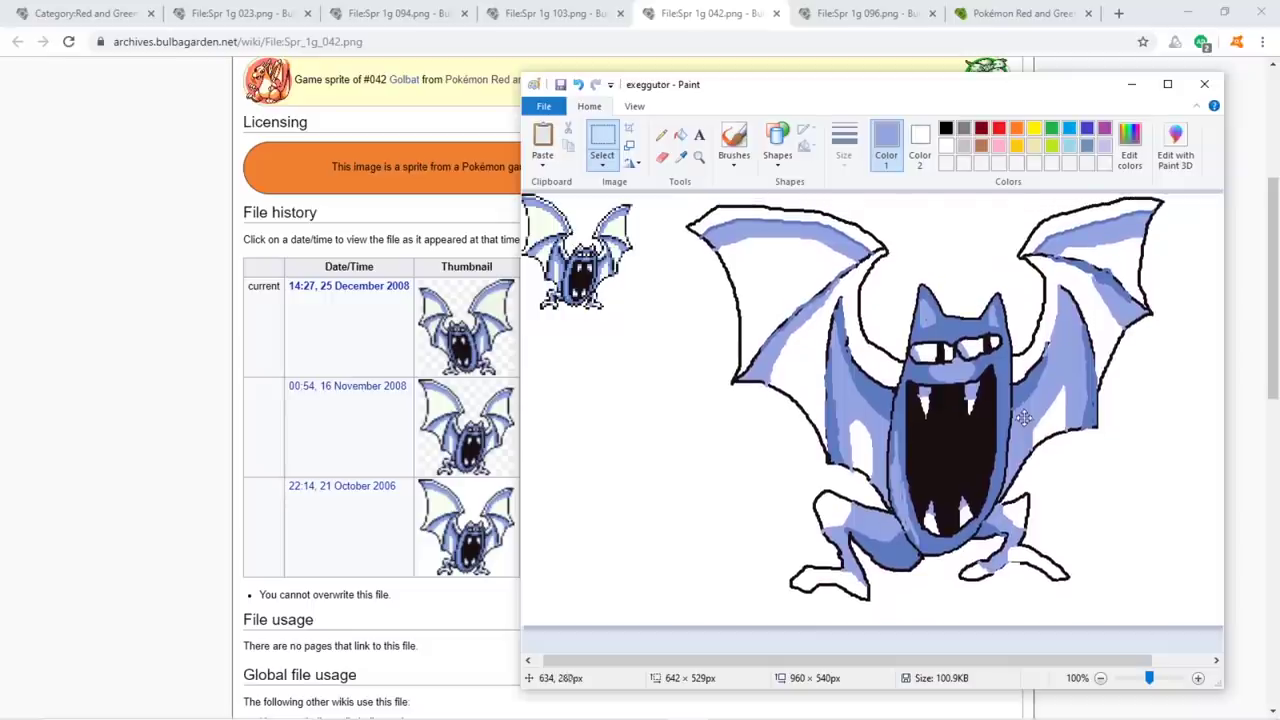
drag(1179, 615, 757, 312)
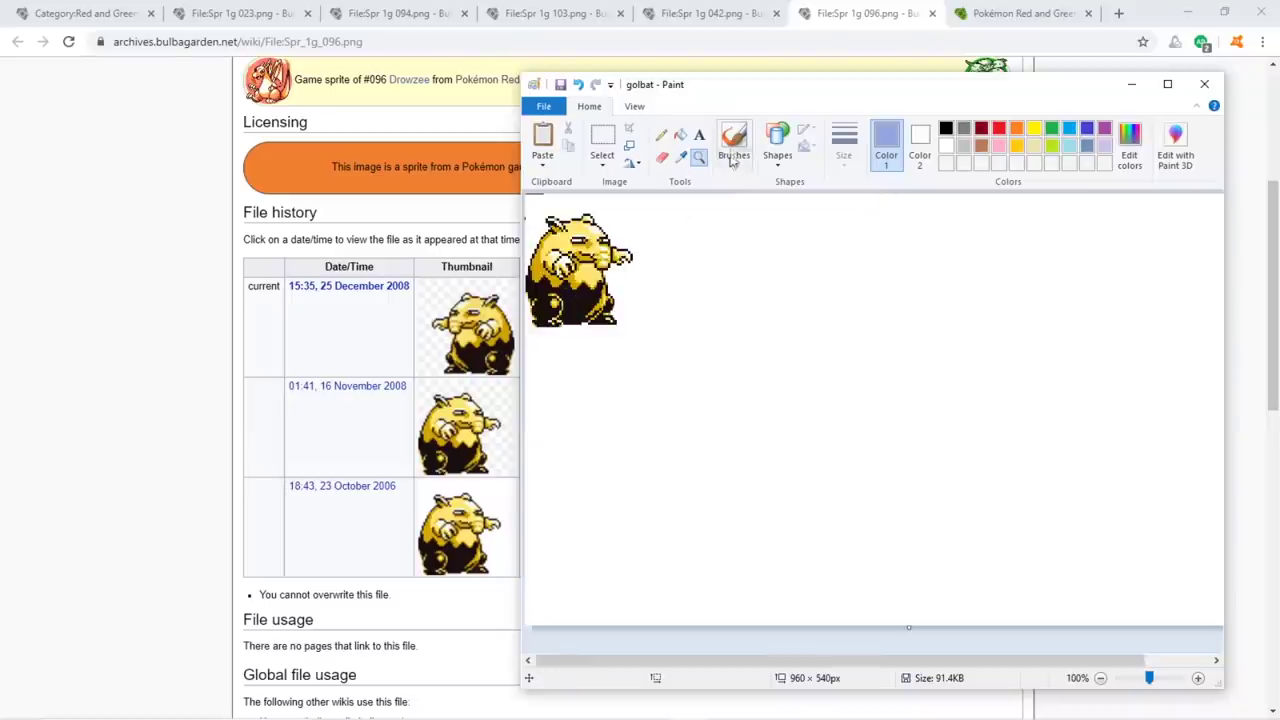
click(698, 157)
Pencil Drowzee's U-shaped lower body, fill it black, and start the head line upward.
click(661, 135)
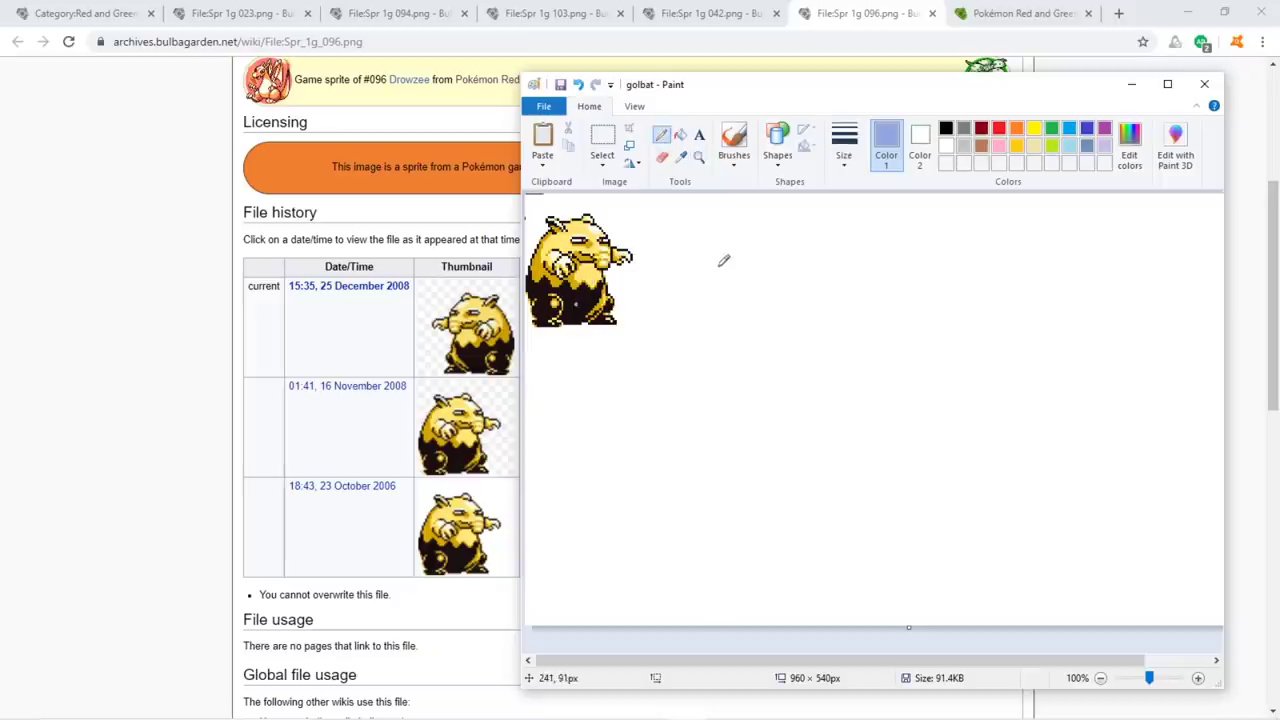
mouse_move(721, 376)
mouse_down()
mouse_move(735, 461)
mouse_move(767, 552)
mouse_move(859, 576)
mouse_move(941, 544)
mouse_move(967, 508)
mouse_move(996, 379)
mouse_move(965, 409)
mouse_move(914, 386)
mouse_move(889, 418)
mouse_move(794, 416)
mouse_move(769, 386)
mouse_move(743, 416)
mouse_move(722, 377)
mouse_up()
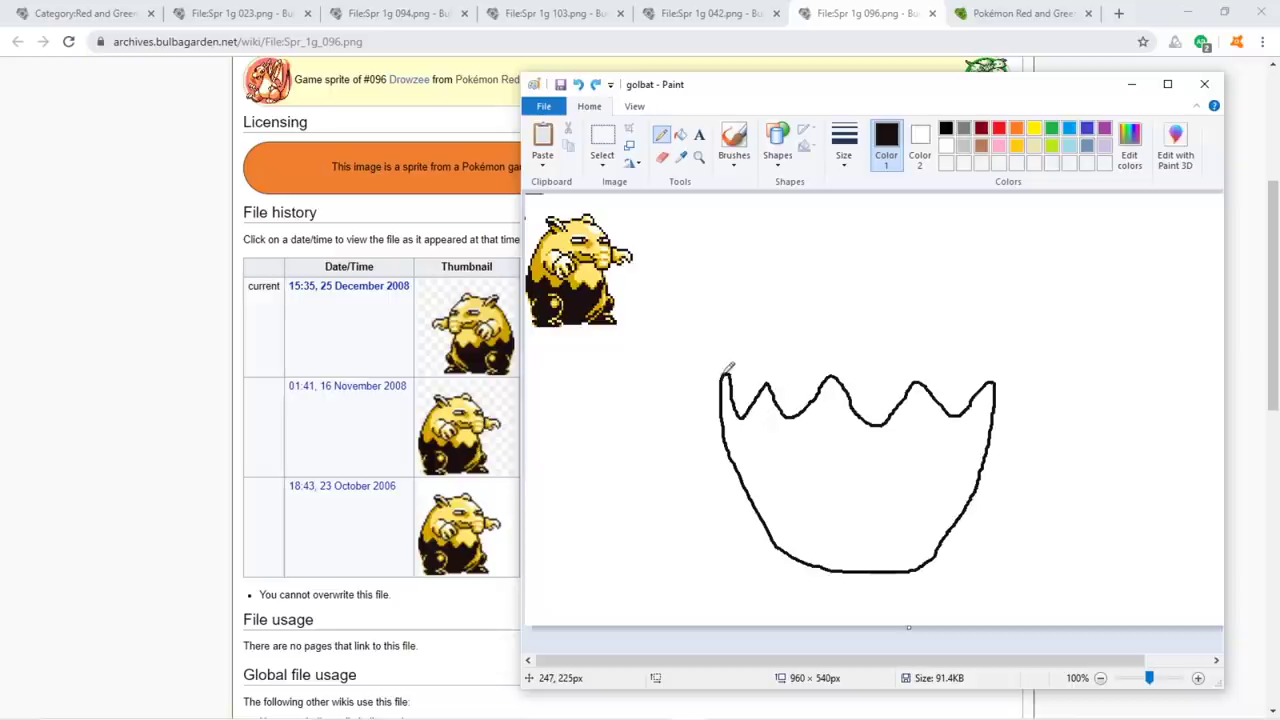
click(680, 134)
click(837, 500)
mouse_move(722, 380)
mouse_down()
mouse_move(758, 267)
mouse_move(806, 227)
mouse_up()
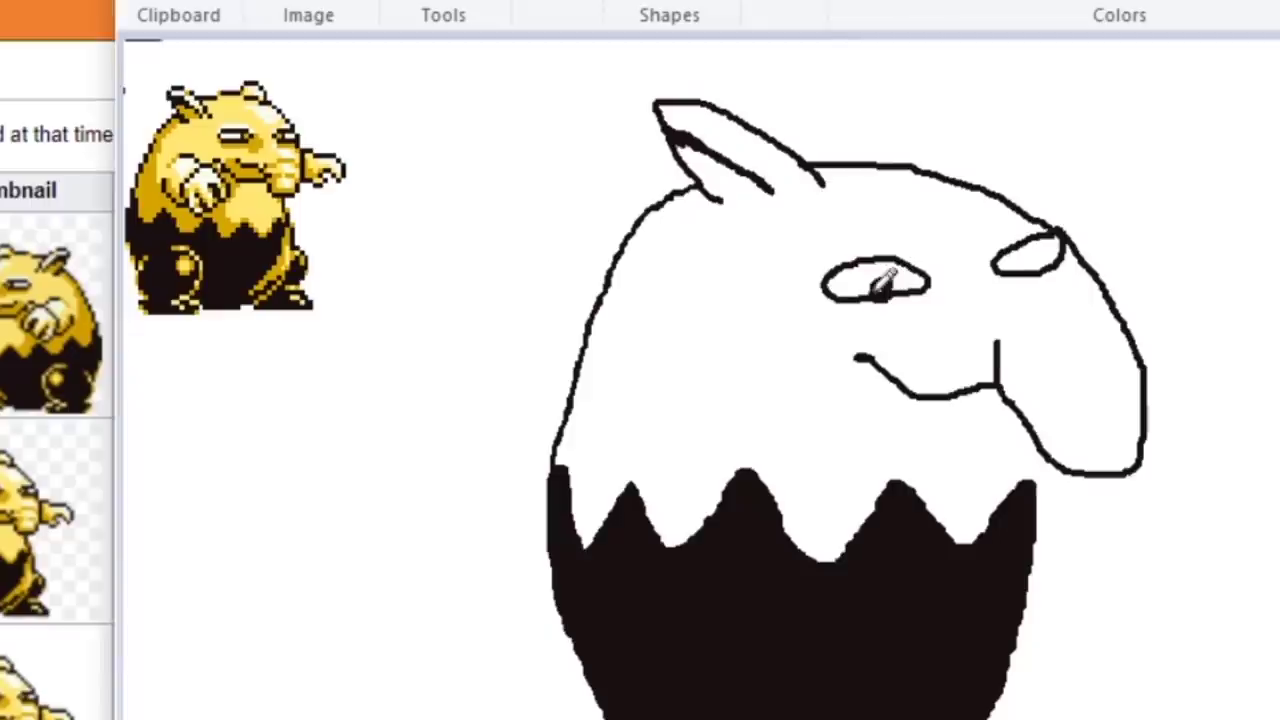
Draw a pupil, extend the mouth, and add the curling trunk and an arm.
drag(892, 304, 889, 308)
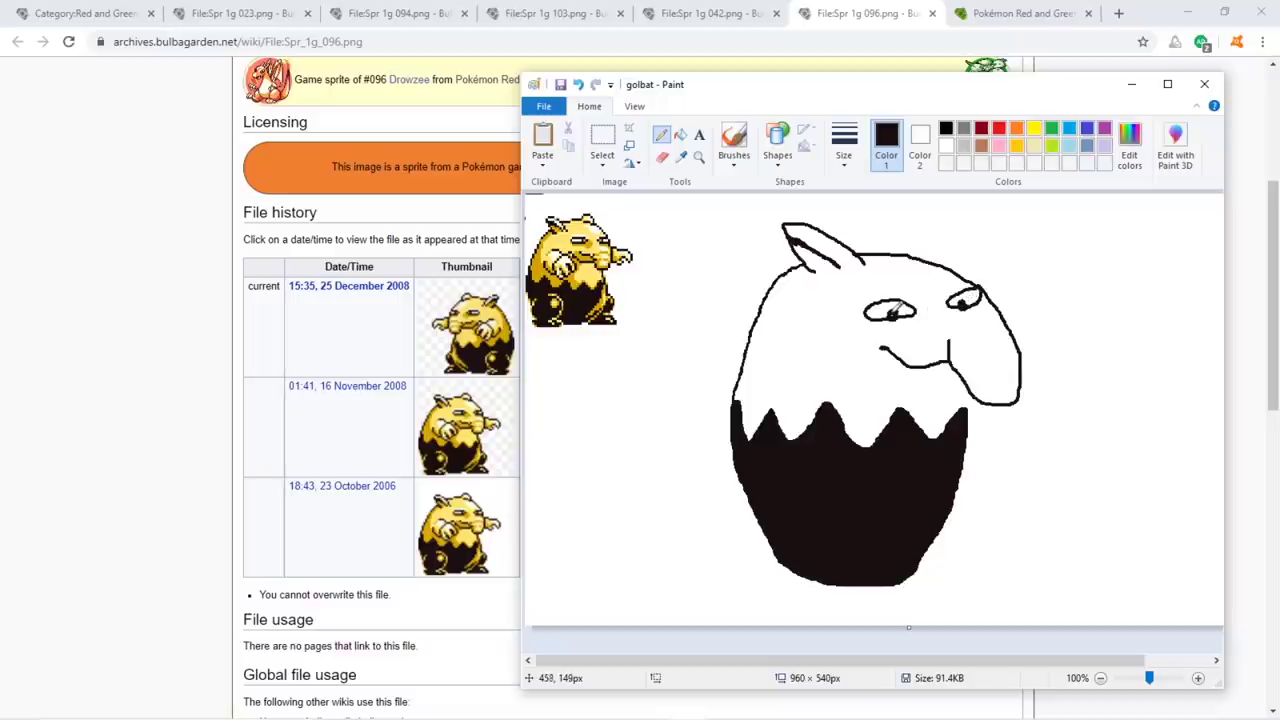
drag(848, 366, 962, 390)
mouse_move(1008, 312)
mouse_down()
mouse_move(1088, 330)
mouse_move(1082, 364)
mouse_move(1060, 342)
mouse_move(1061, 359)
mouse_up()
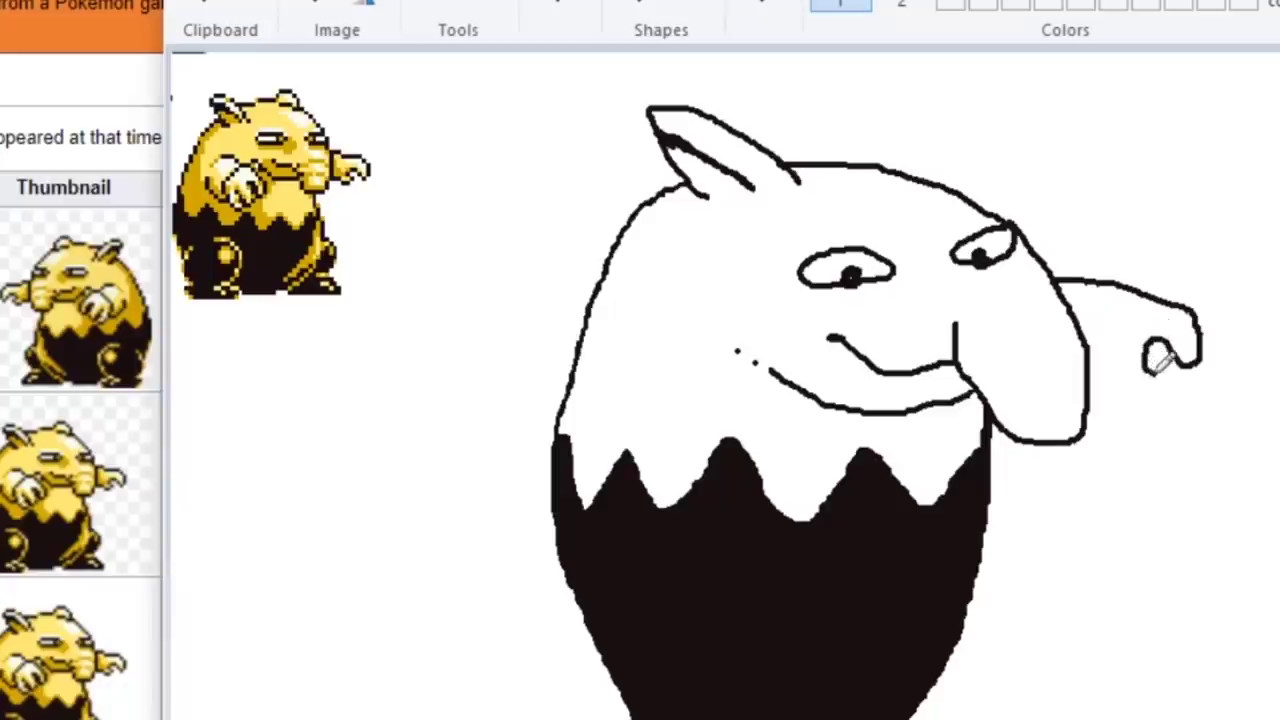
mouse_move(1158, 362)
mouse_down()
mouse_move(1161, 399)
mouse_move(1118, 368)
mouse_up()
drag(654, 330, 707, 412)
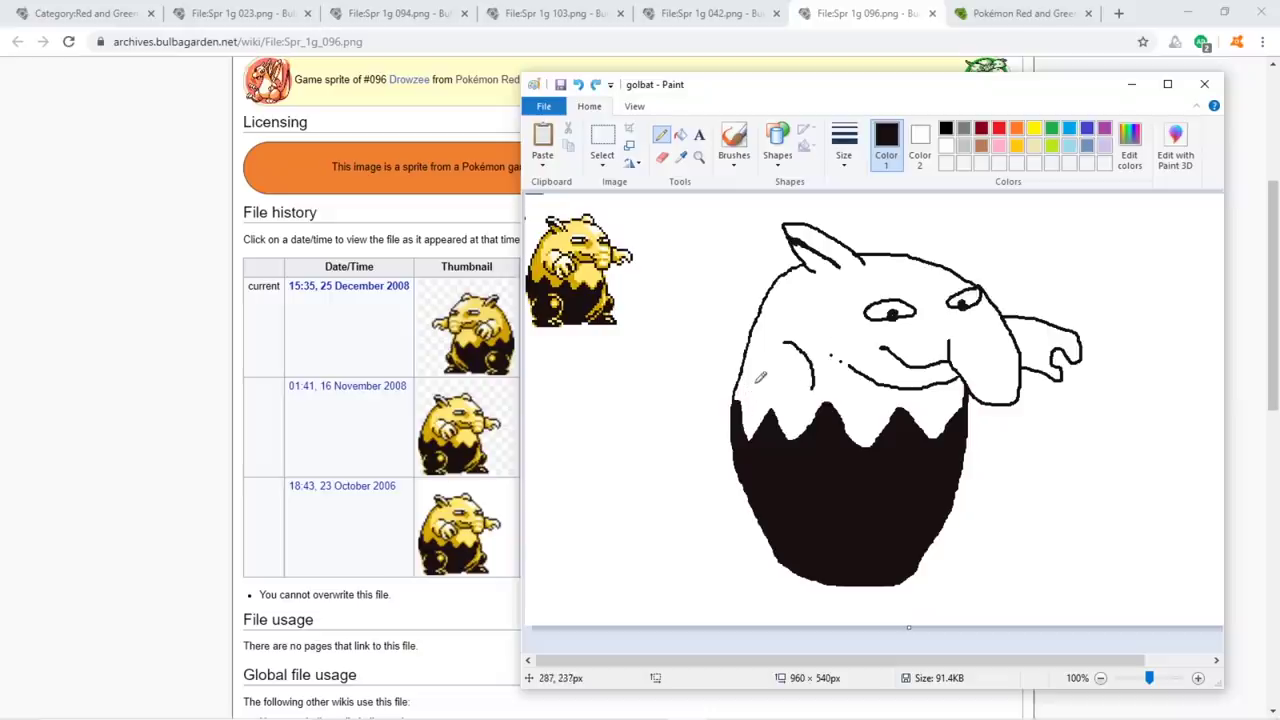
mouse_move(607, 390)
mouse_down()
mouse_move(635, 445)
mouse_move(663, 430)
mouse_up()
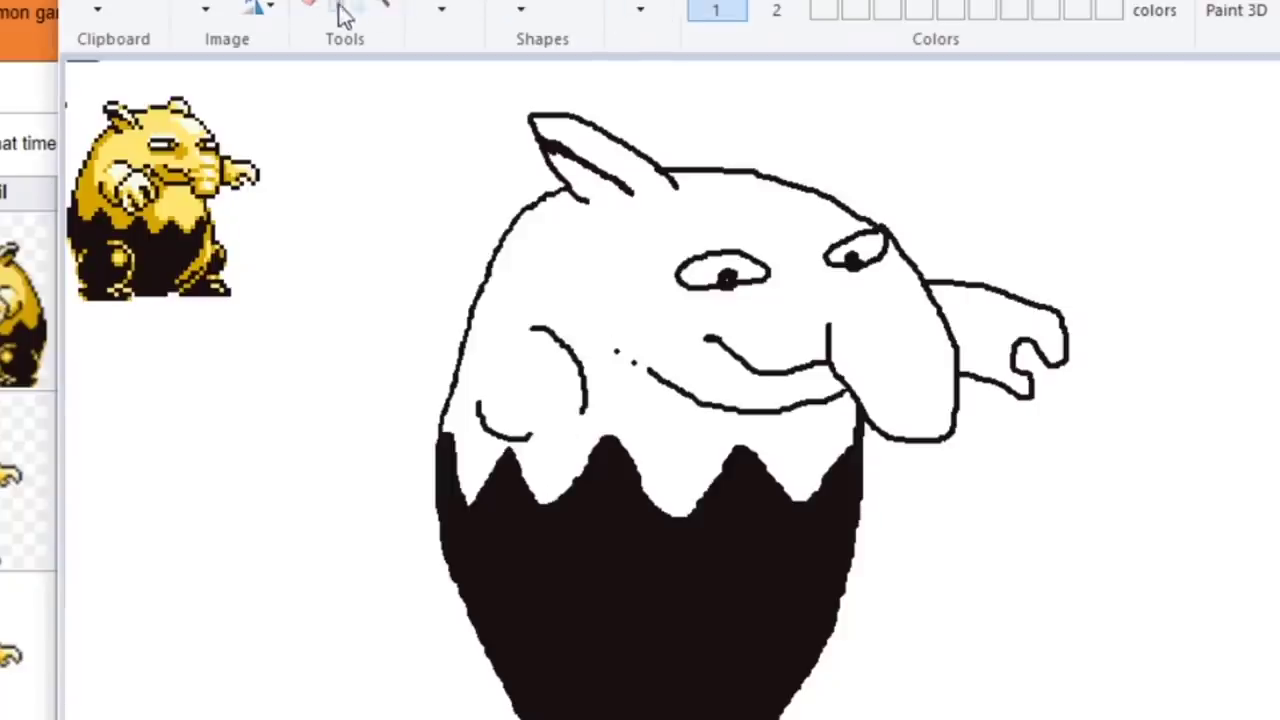
Draw the fist, ear and legs, fill both legs black, and sample the sprite's yellow.
click(661, 157)
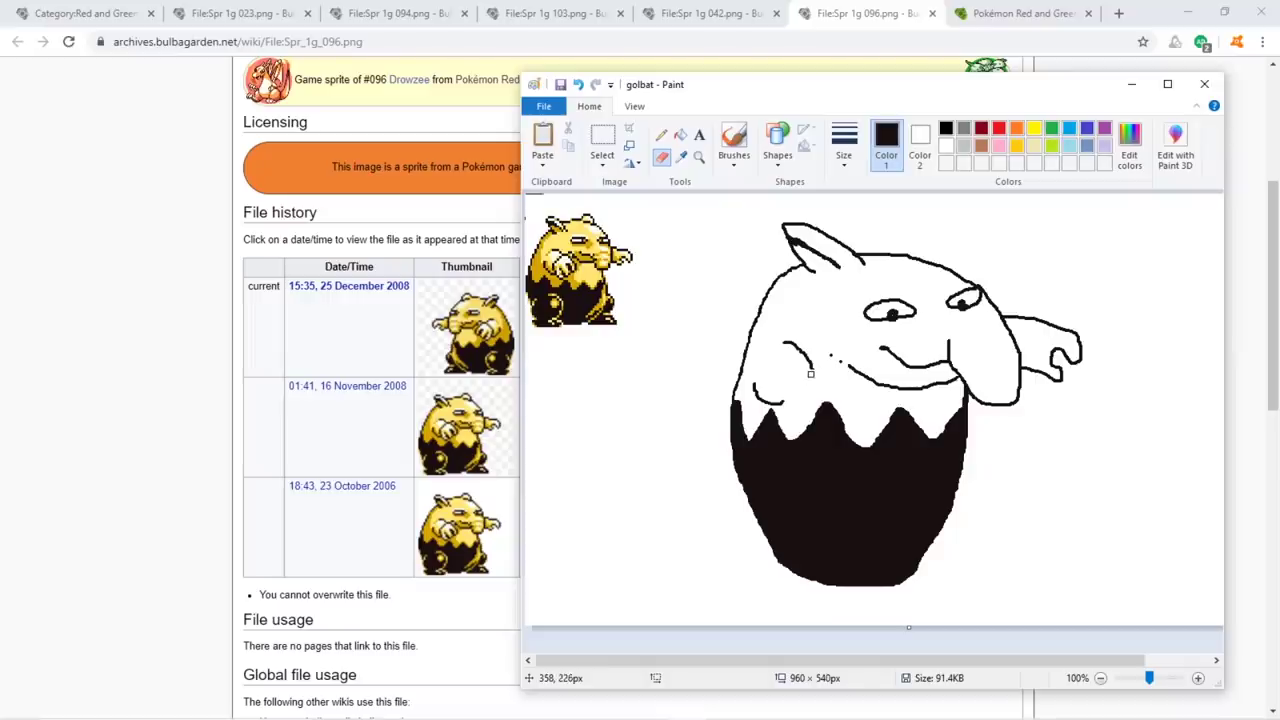
drag(797, 404, 971, 514)
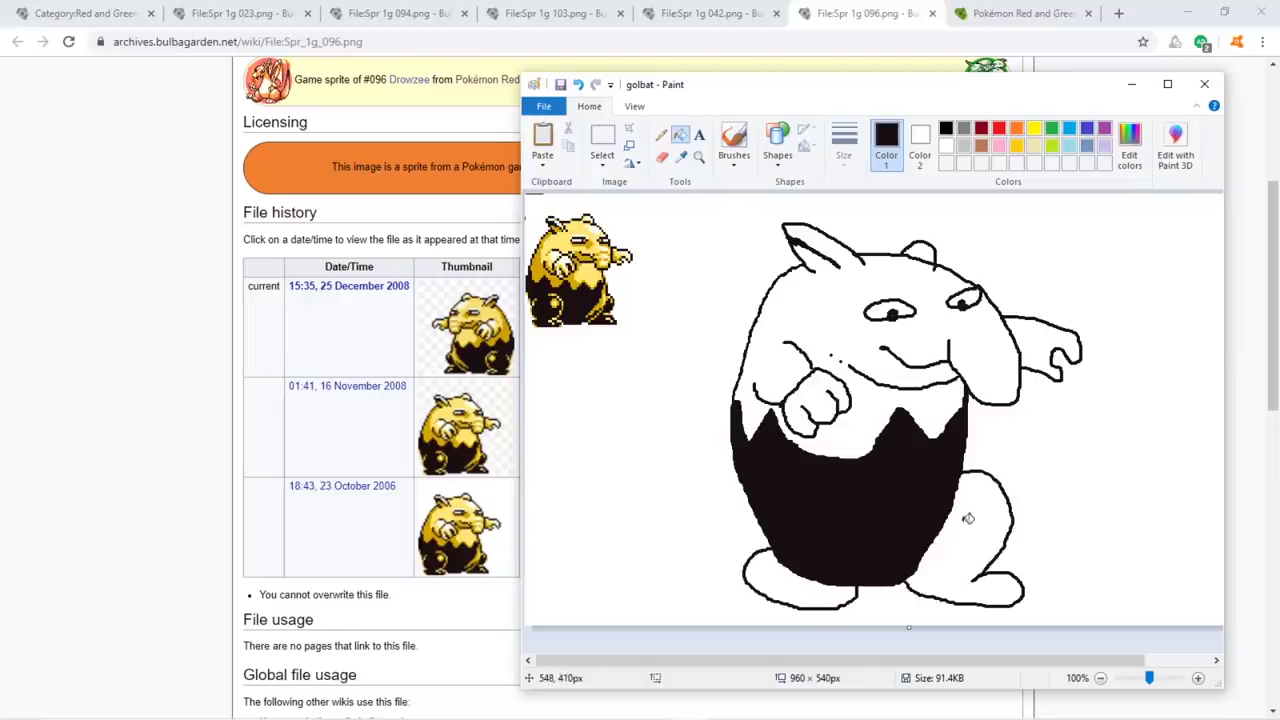
click(966, 520)
click(786, 575)
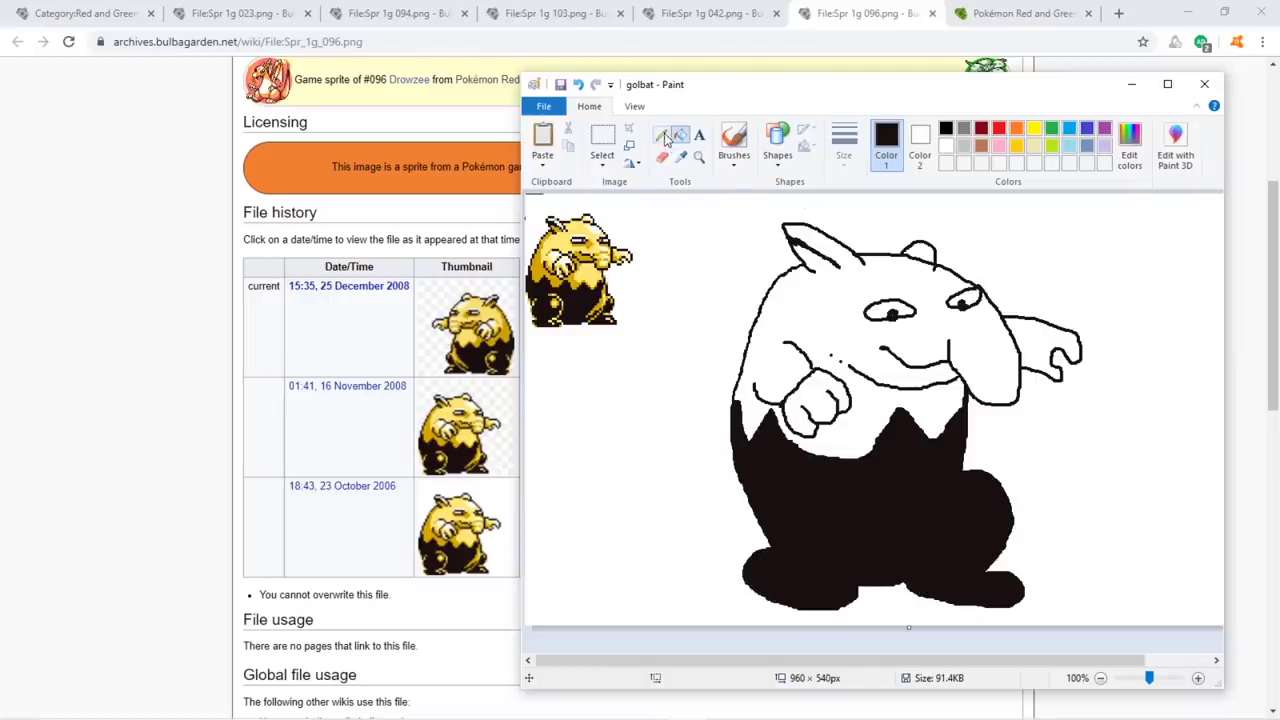
click(681, 157)
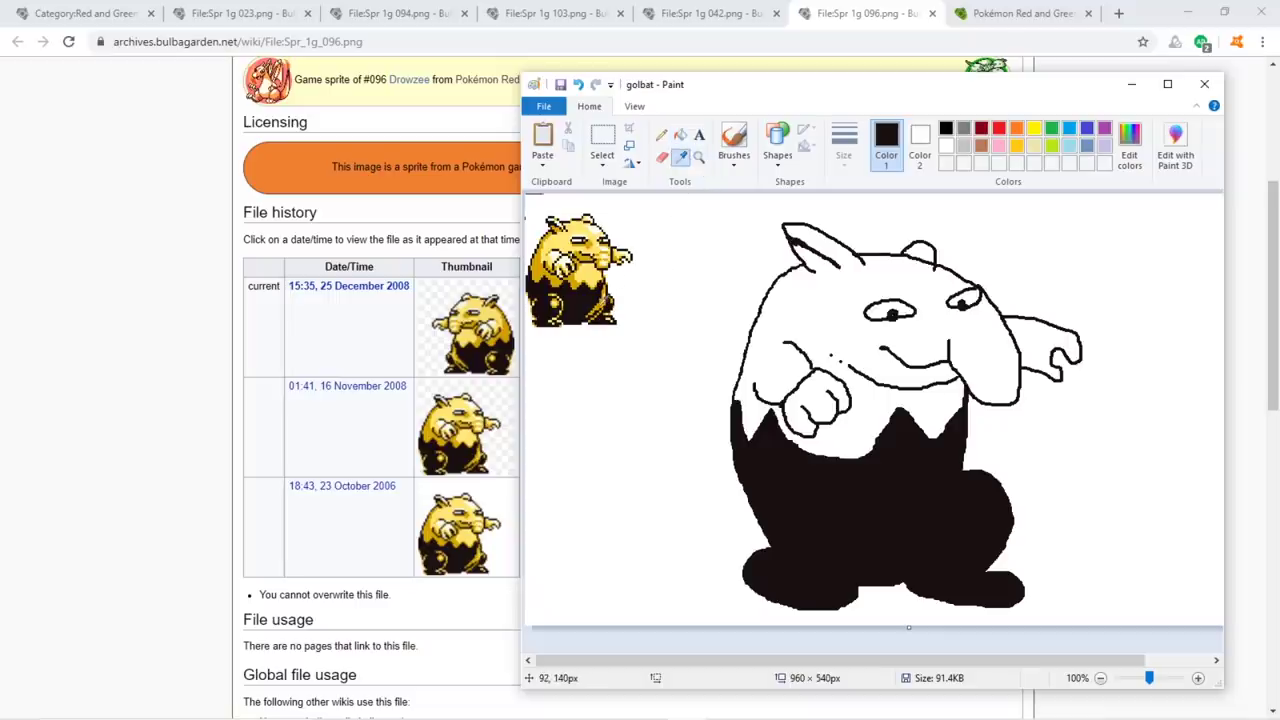
click(604, 272)
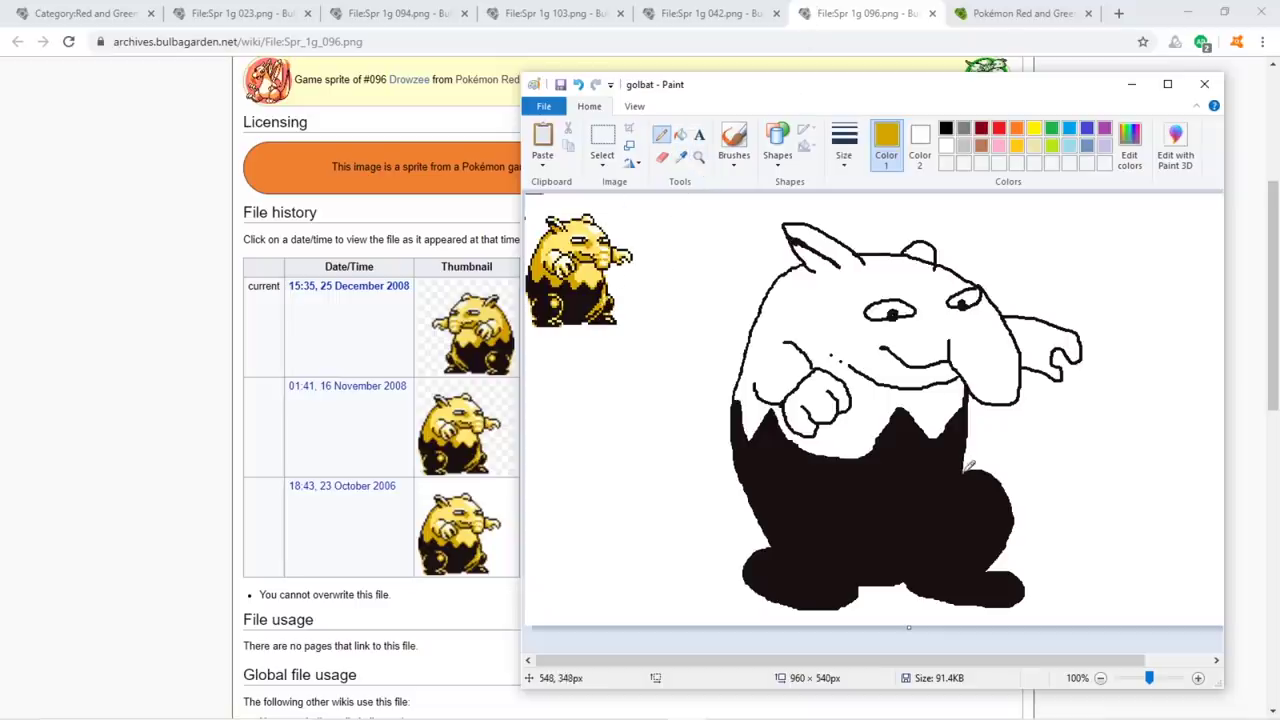
Draw yellow contours down the right side, left leg and right thigh, then sample light yellow.
drag(966, 468, 955, 518)
drag(829, 493, 862, 580)
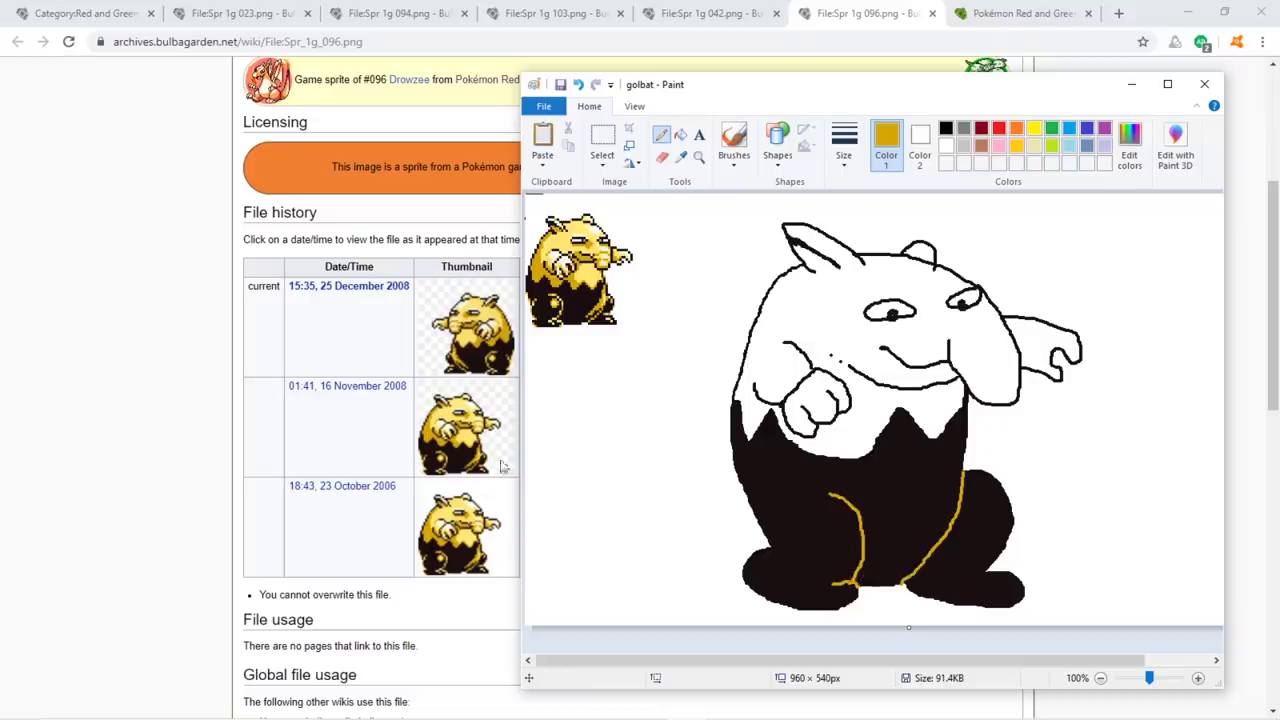
mouse_move(774, 541)
mouse_down()
mouse_move(784, 503)
mouse_move(776, 510)
mouse_up()
drag(830, 518, 834, 532)
drag(956, 450, 910, 552)
drag(990, 580, 984, 582)
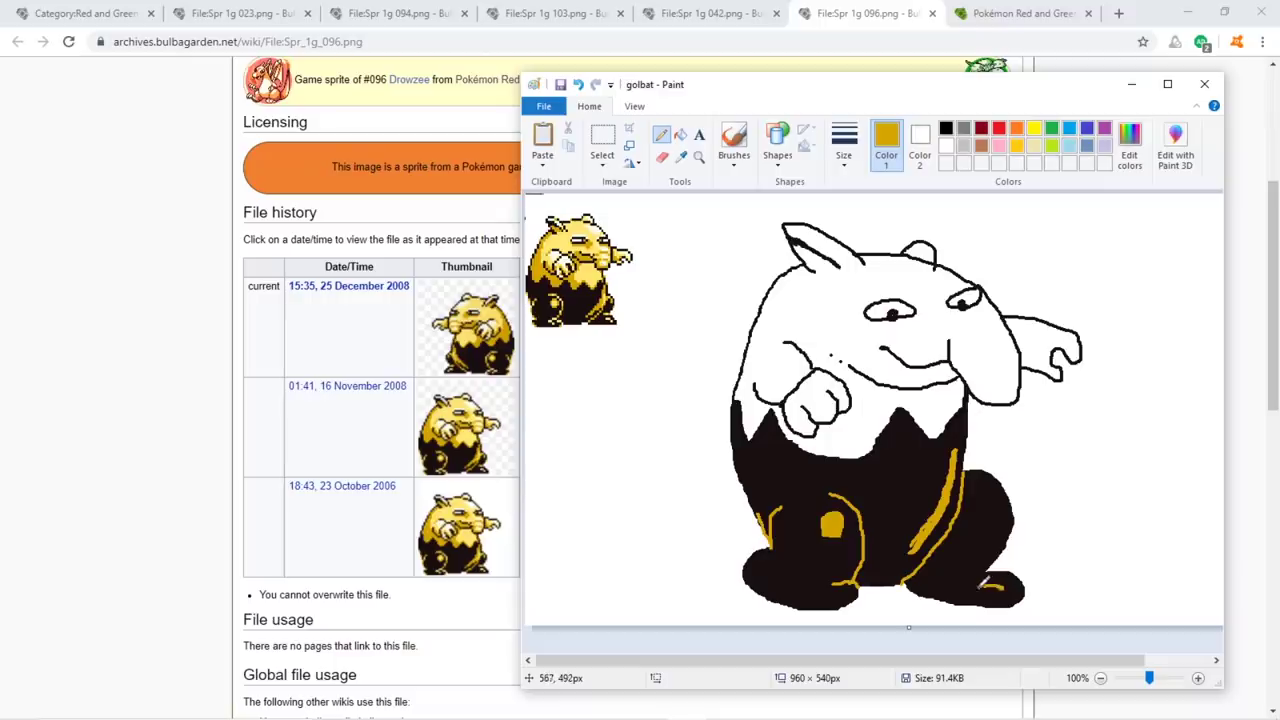
key(ctrl+z)
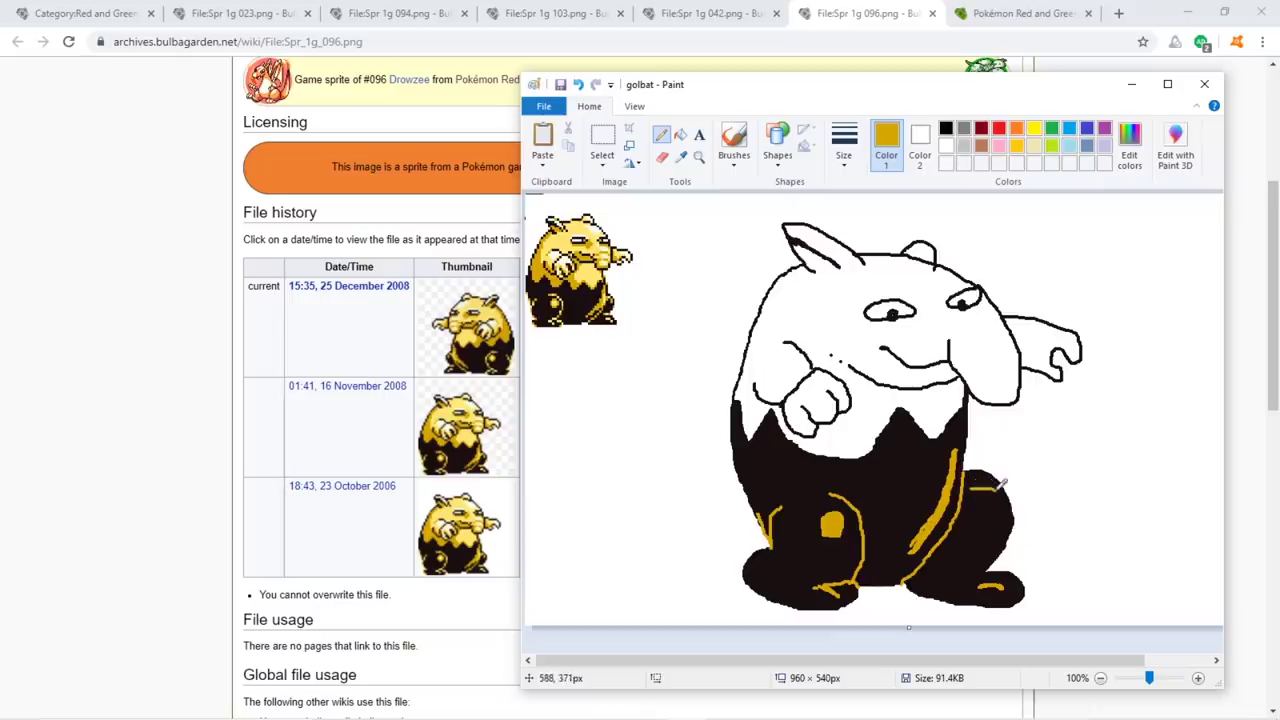
click(680, 157)
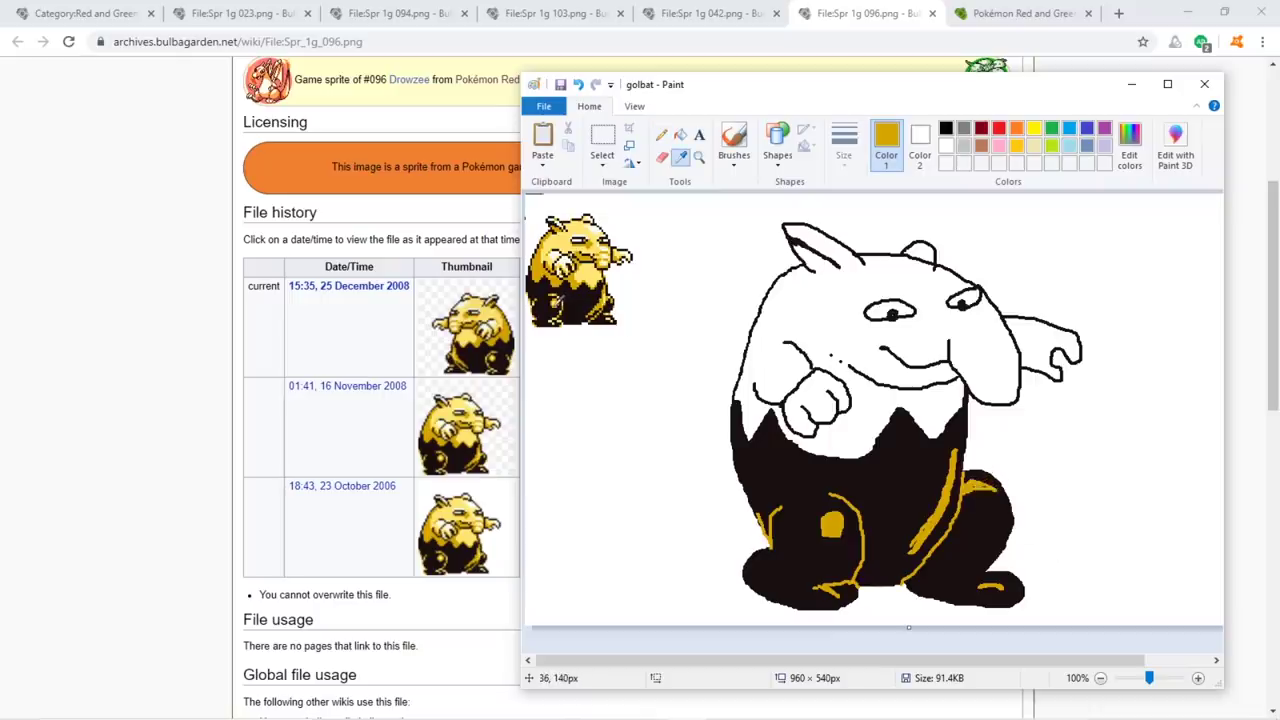
click(570, 224)
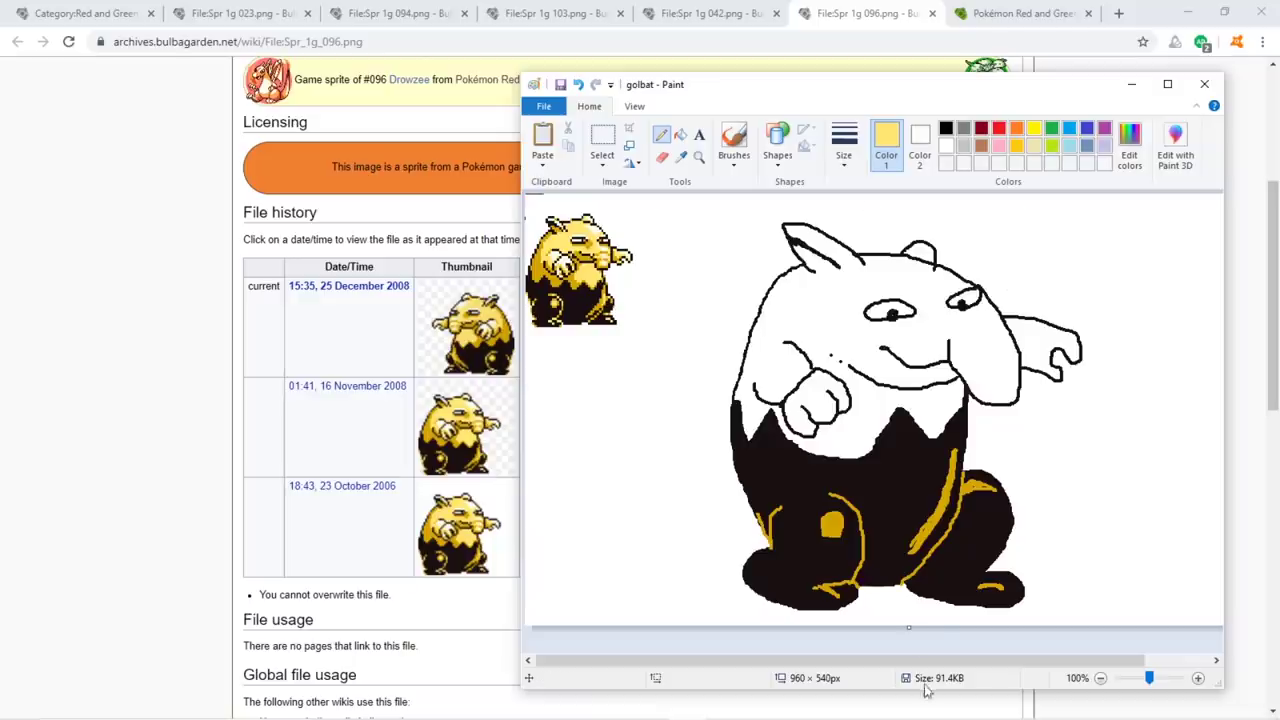
Add light-yellow highlights to the leg patch, then select the whole Drowzee and shift it left.
drag(838, 514, 828, 526)
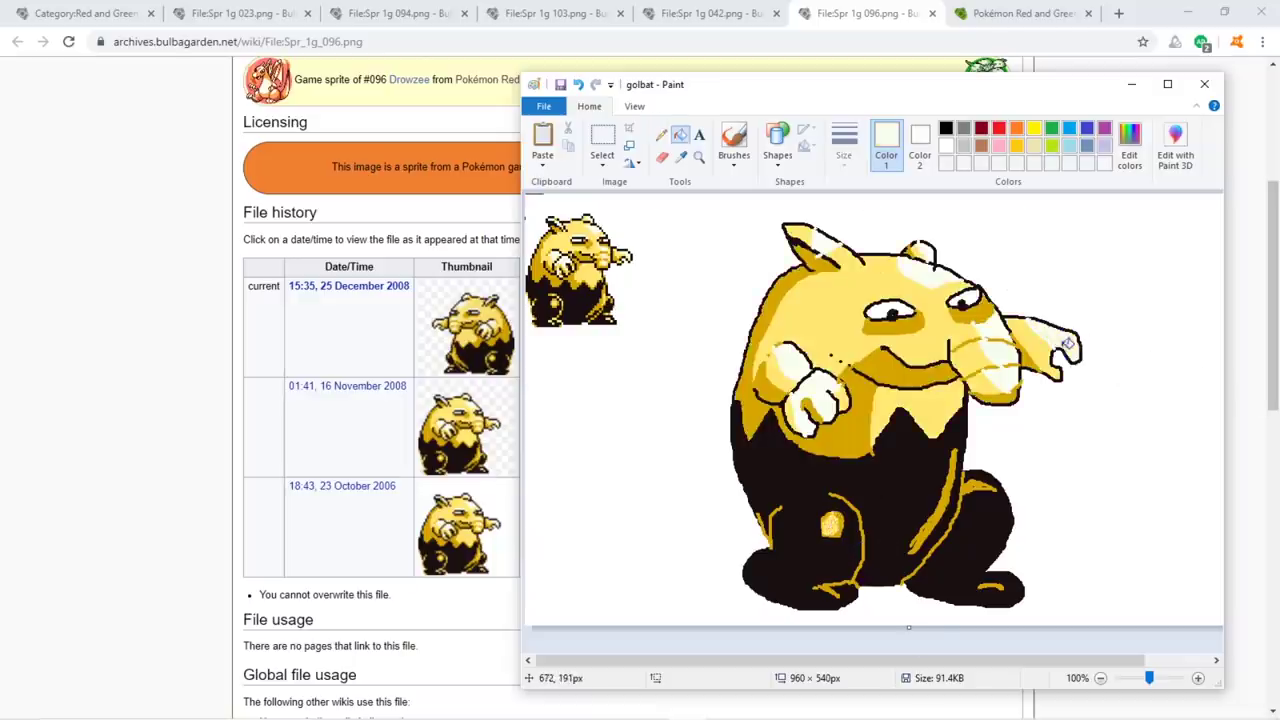
click(602, 140)
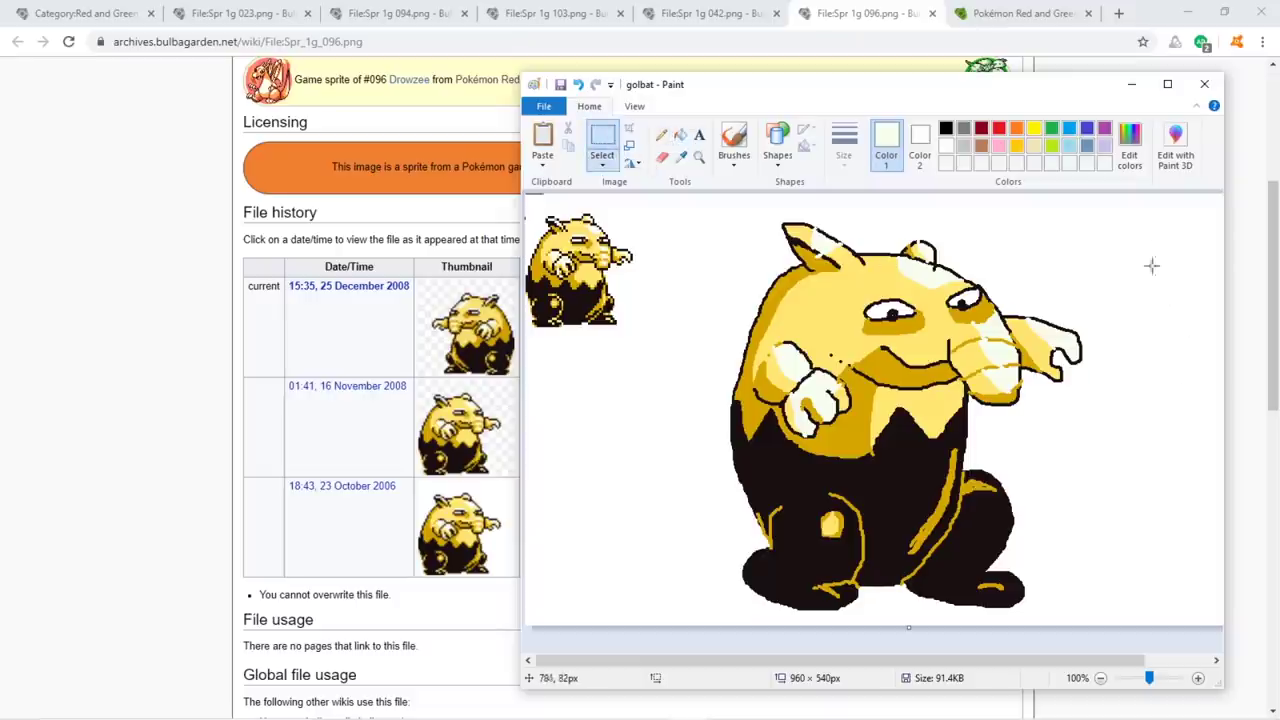
drag(1127, 205, 699, 620)
mouse_move(843, 408)
mouse_down()
mouse_move(799, 387)
mouse_move(818, 430)
mouse_up()
drag(892, 493, 855, 490)
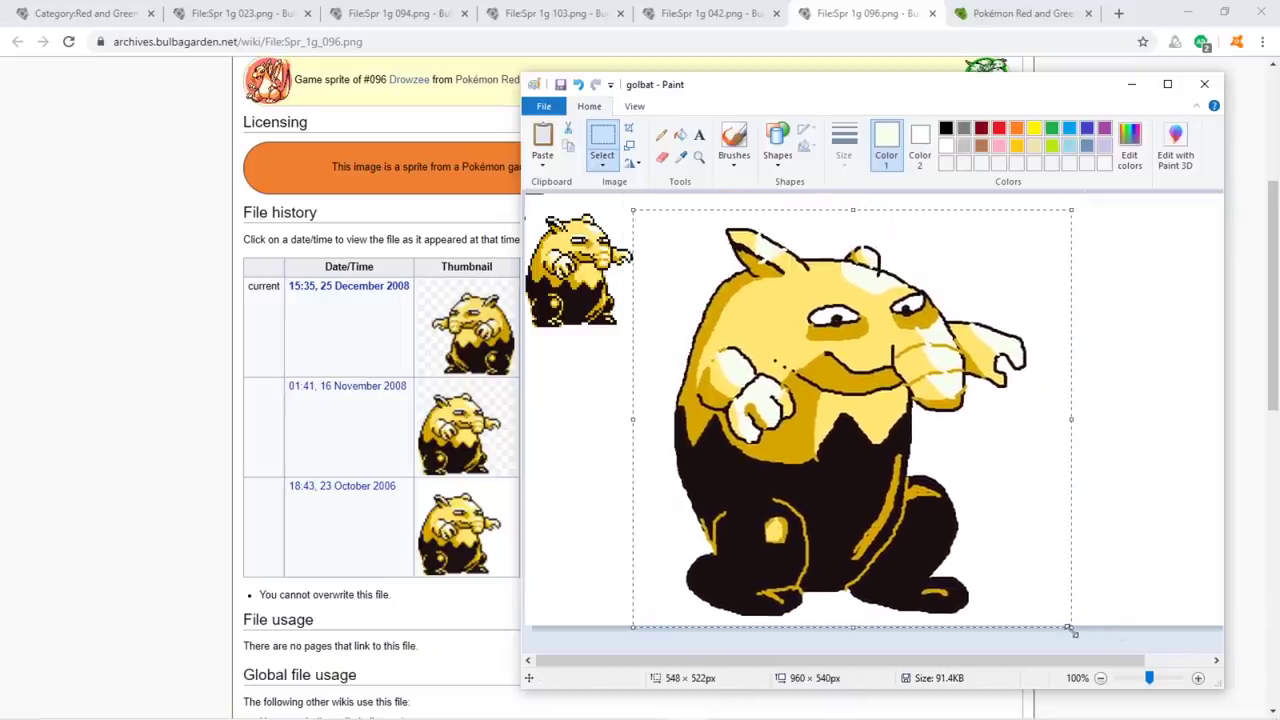
Try shrinking the drawing to about 213×205 px beside the sprite, then undo it.
drag(1070, 630, 814, 394)
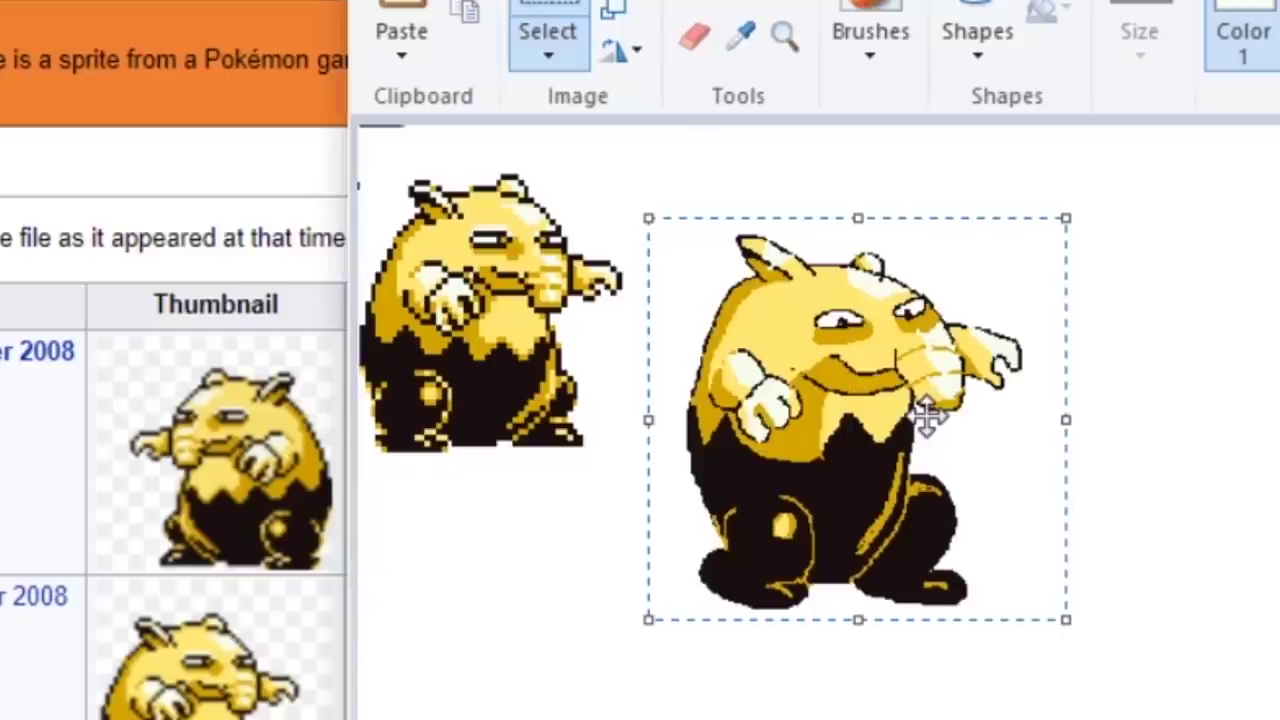
drag(854, 491, 849, 403)
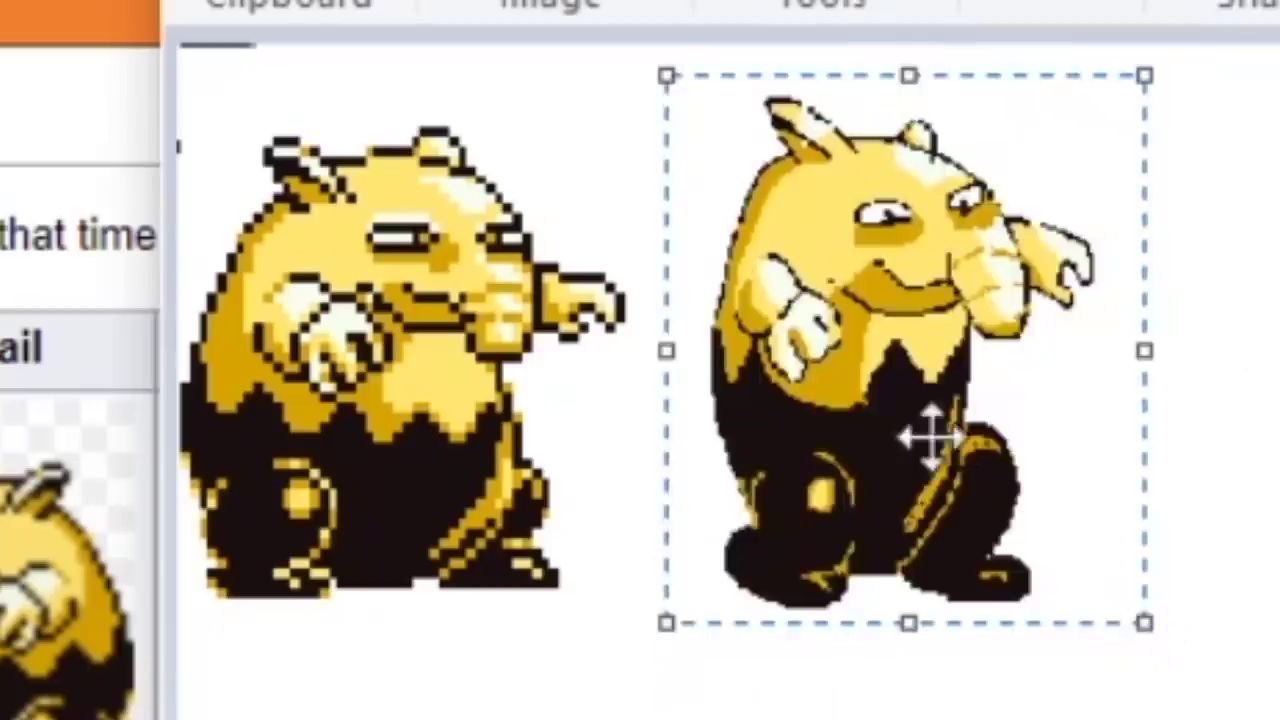
drag(930, 435, 890, 457)
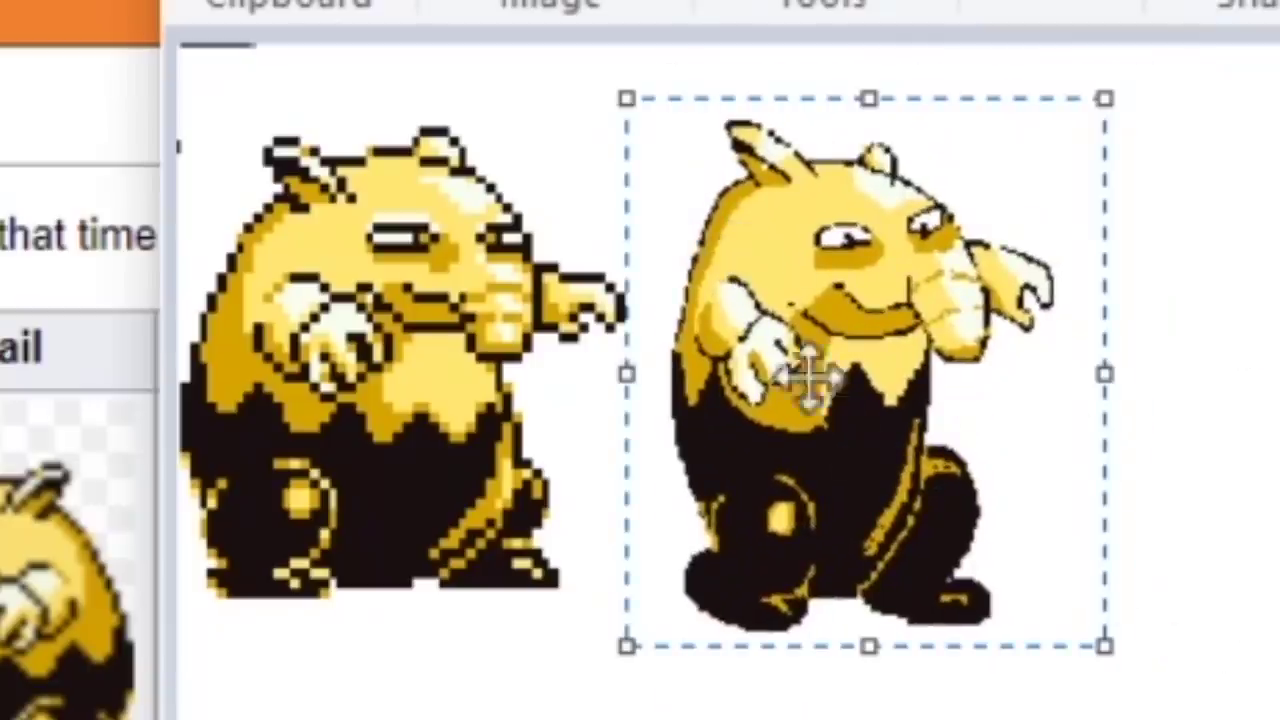
drag(808, 378, 760, 553)
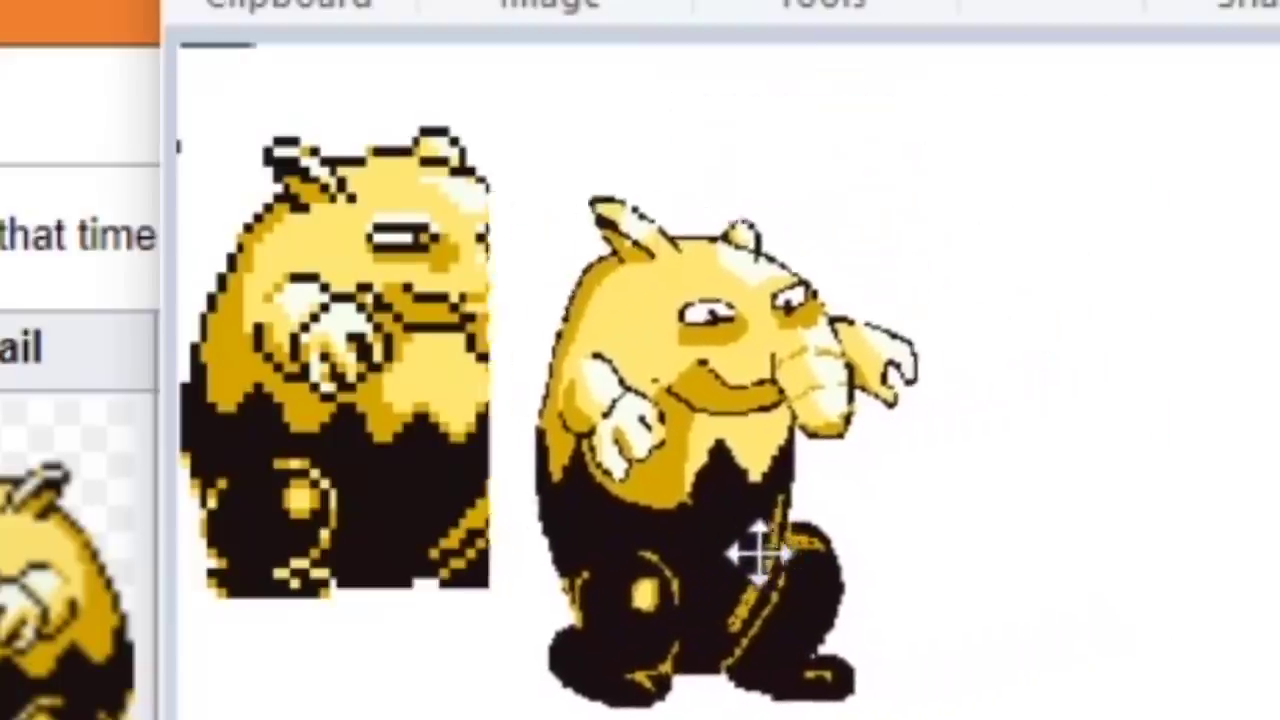
key(ctrl+z)
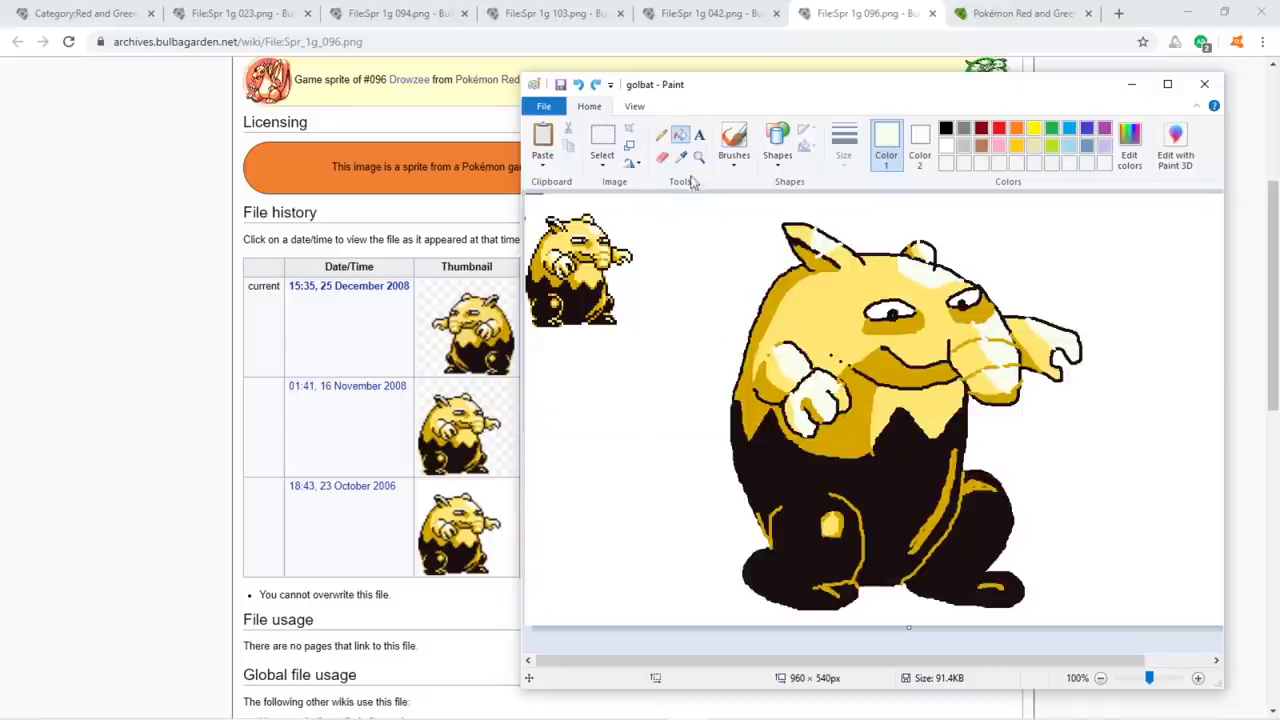
Reselect Drowzee, move it about 60 px left, shrink it to half size, and view at 200%.
click(602, 145)
mouse_move(686, 207)
mouse_down()
mouse_move(1110, 540)
mouse_move(1108, 624)
mouse_up()
drag(898, 402, 838, 388)
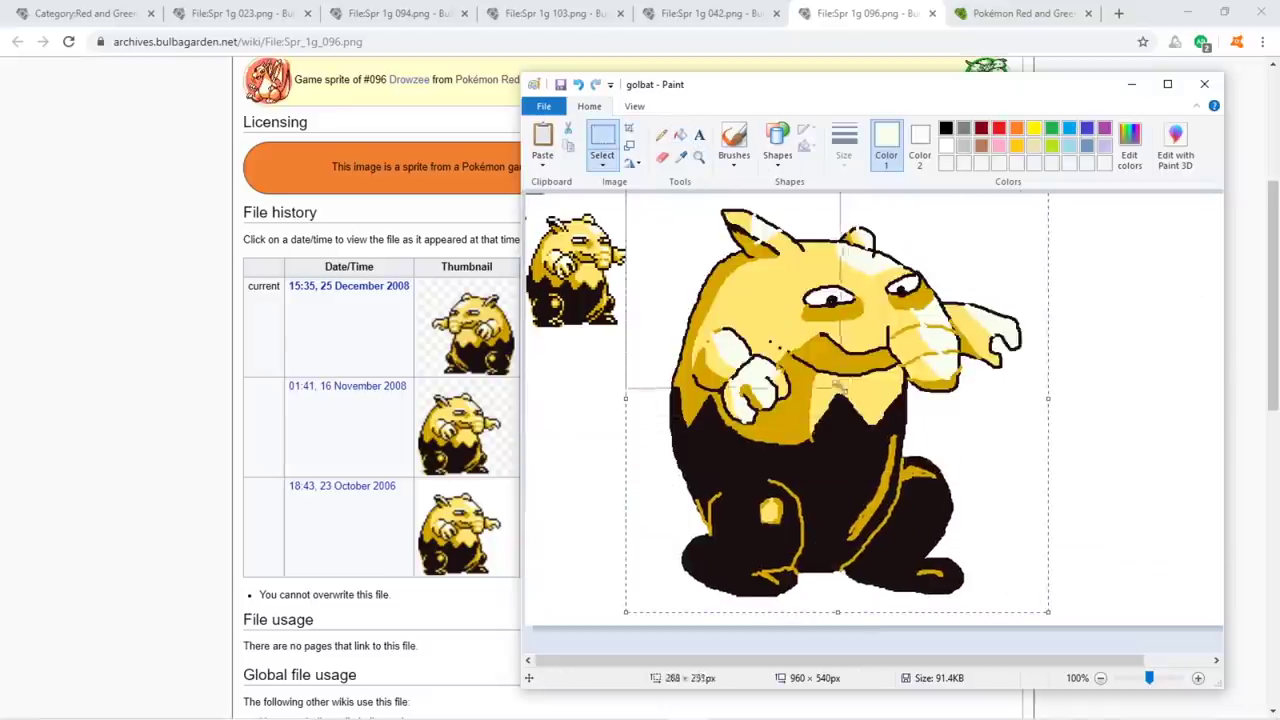
drag(1048, 611, 834, 389)
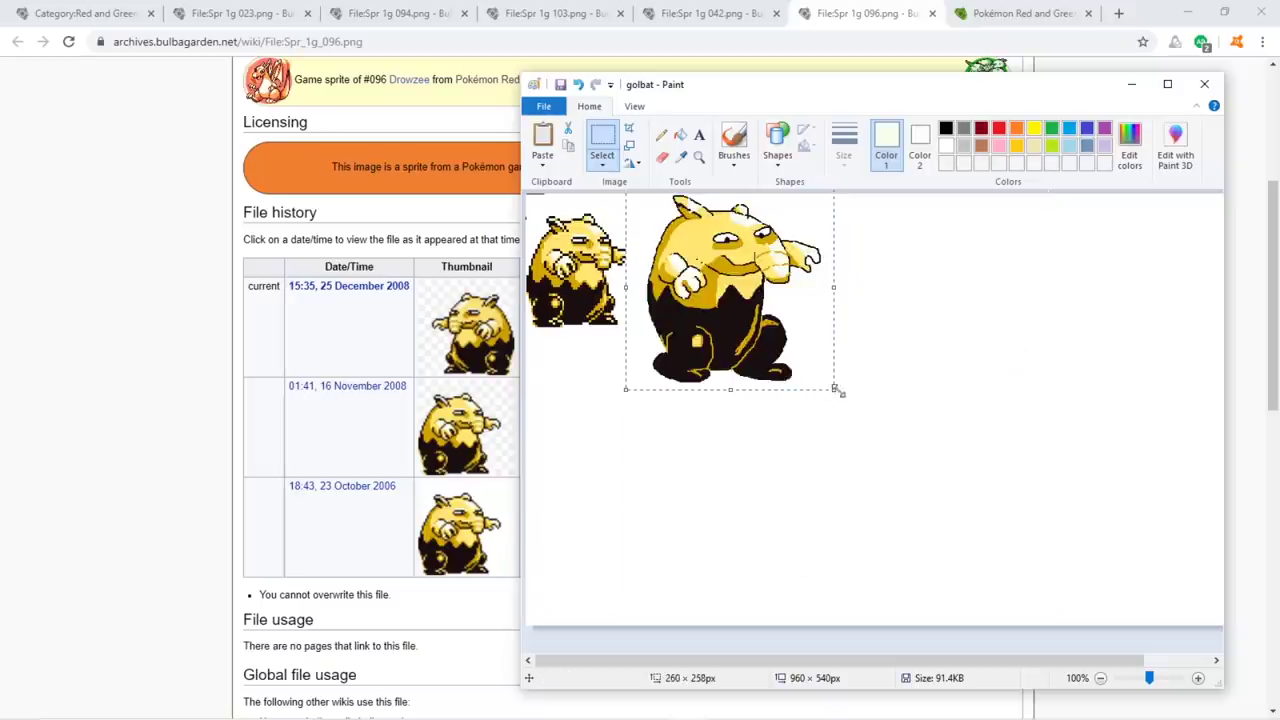
click(699, 157)
click(765, 300)
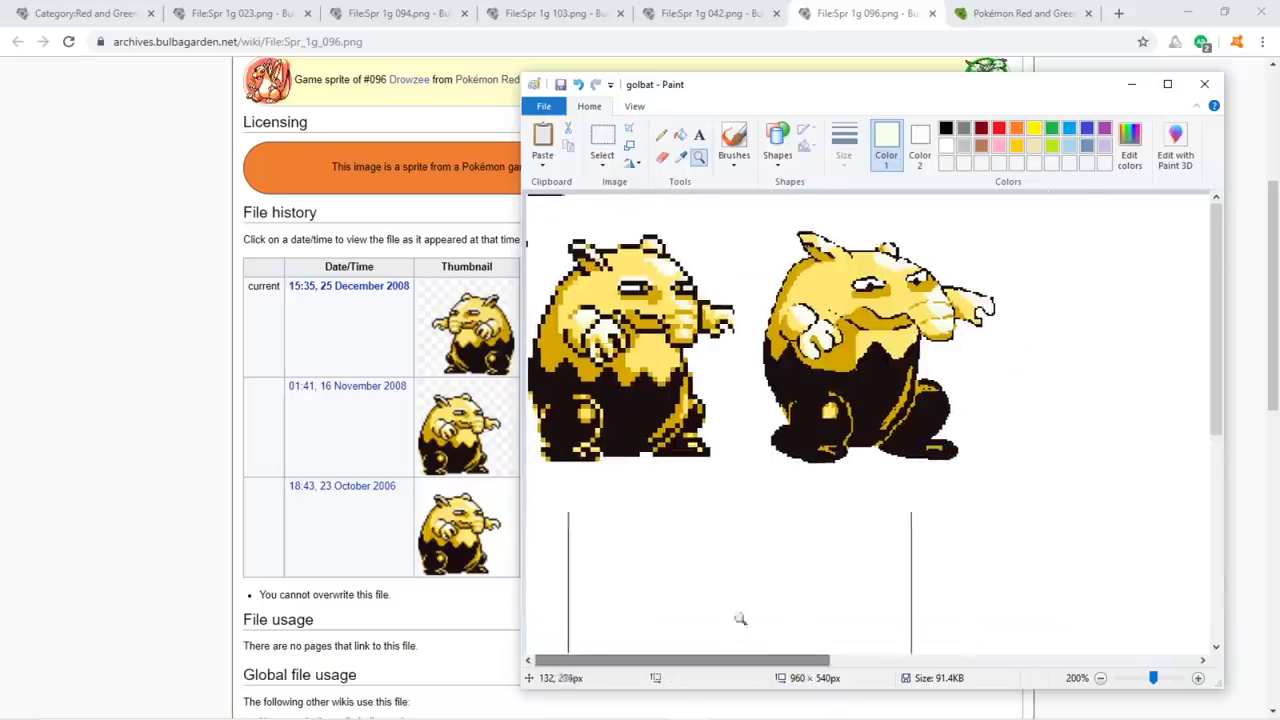